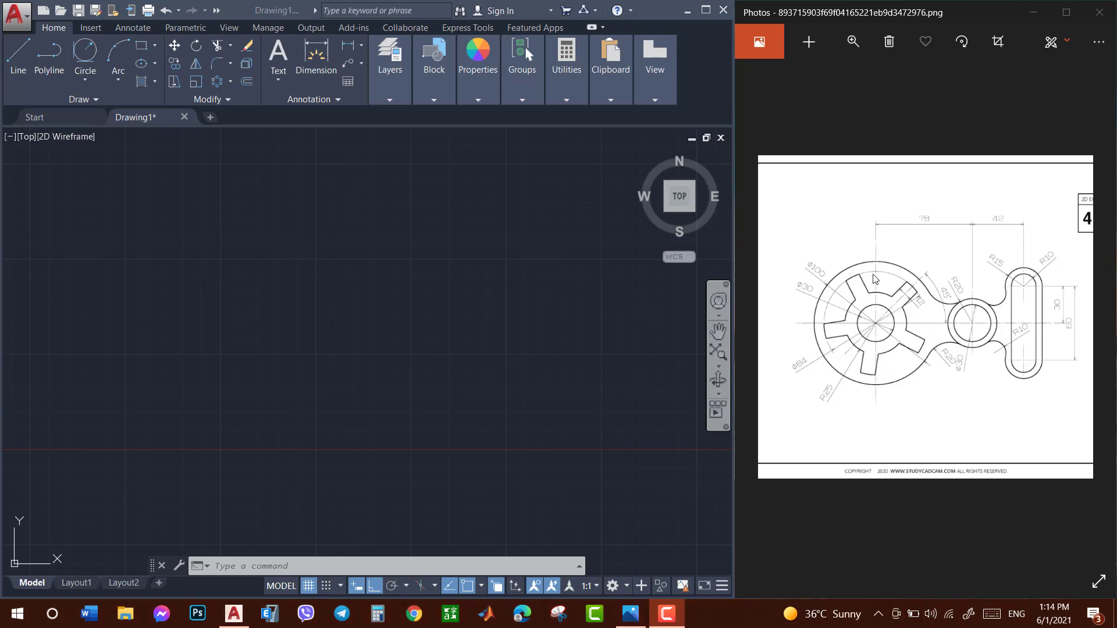
Draw the first hub circle with radius 15.
click(281, 370)
key(Escape)
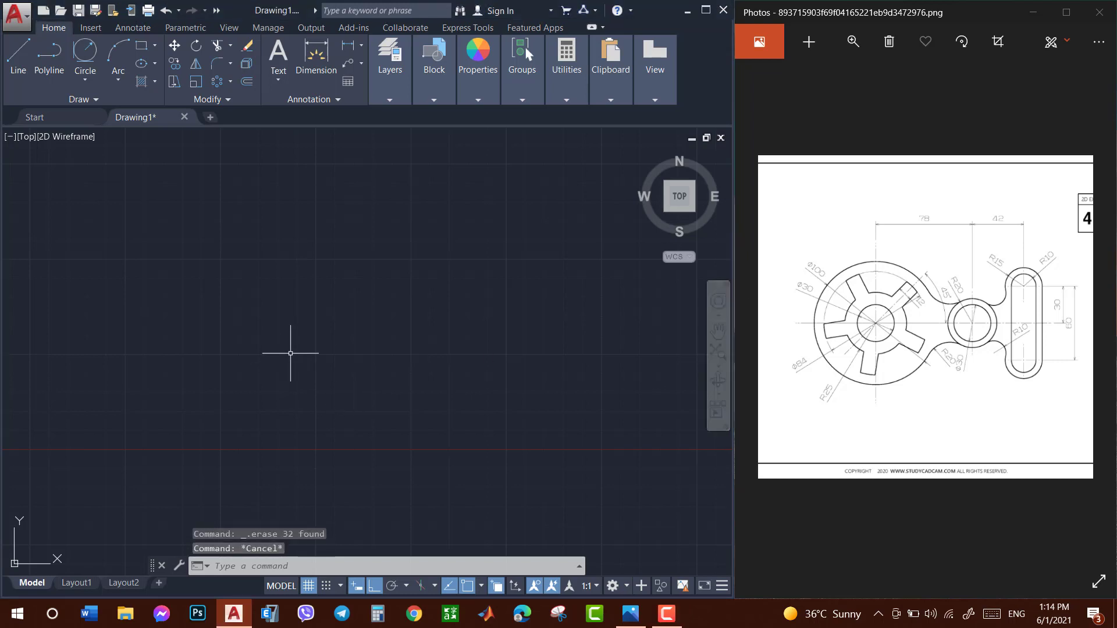
text(c)
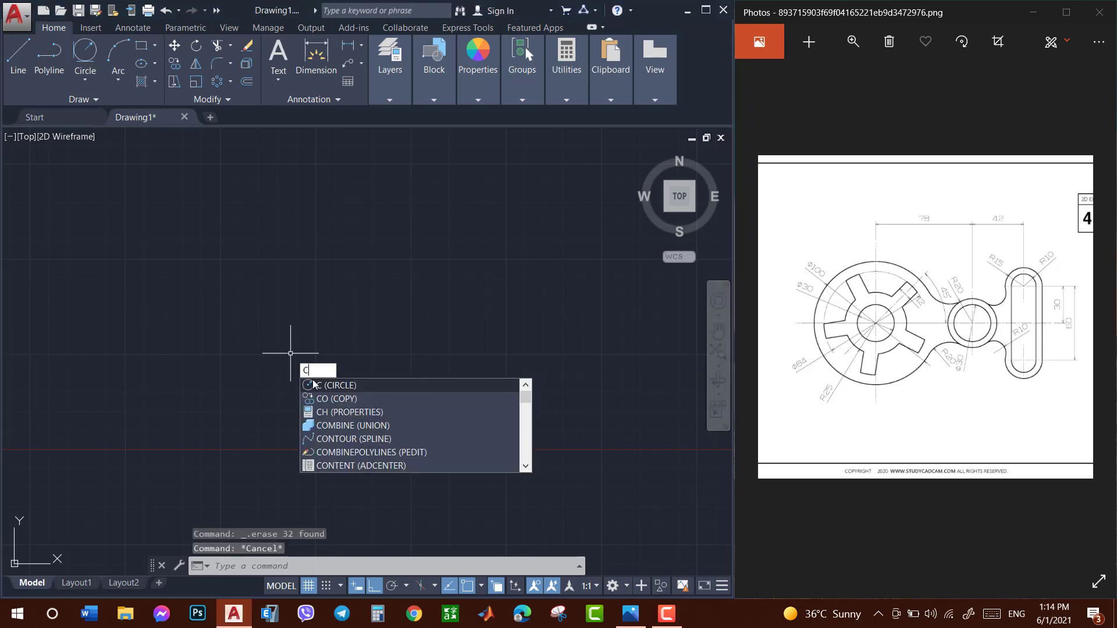
key(Return)
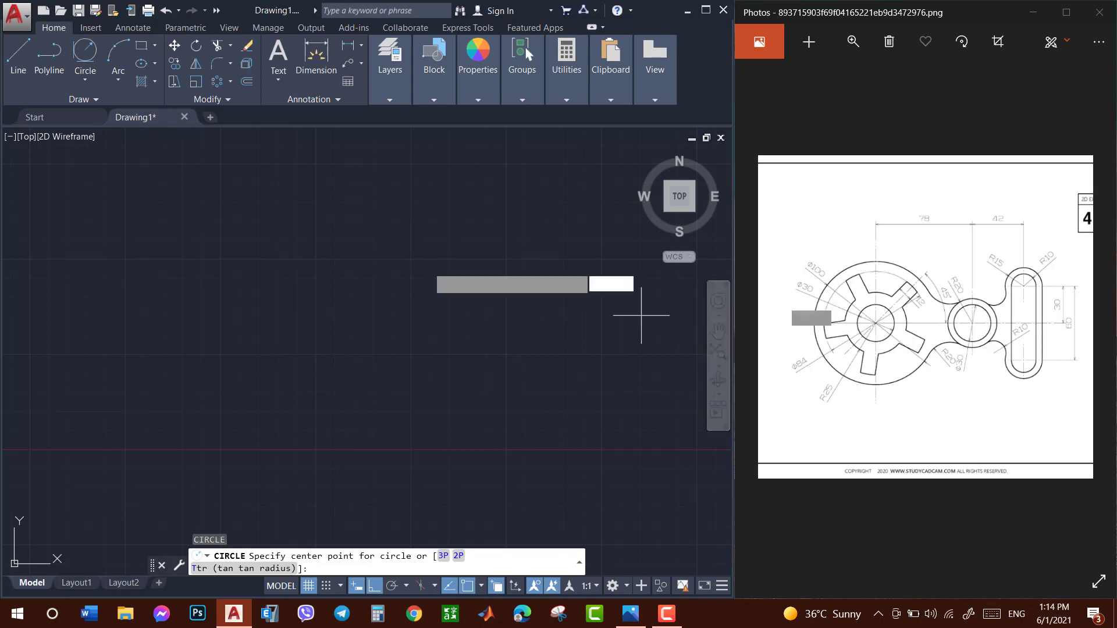
click(227, 350)
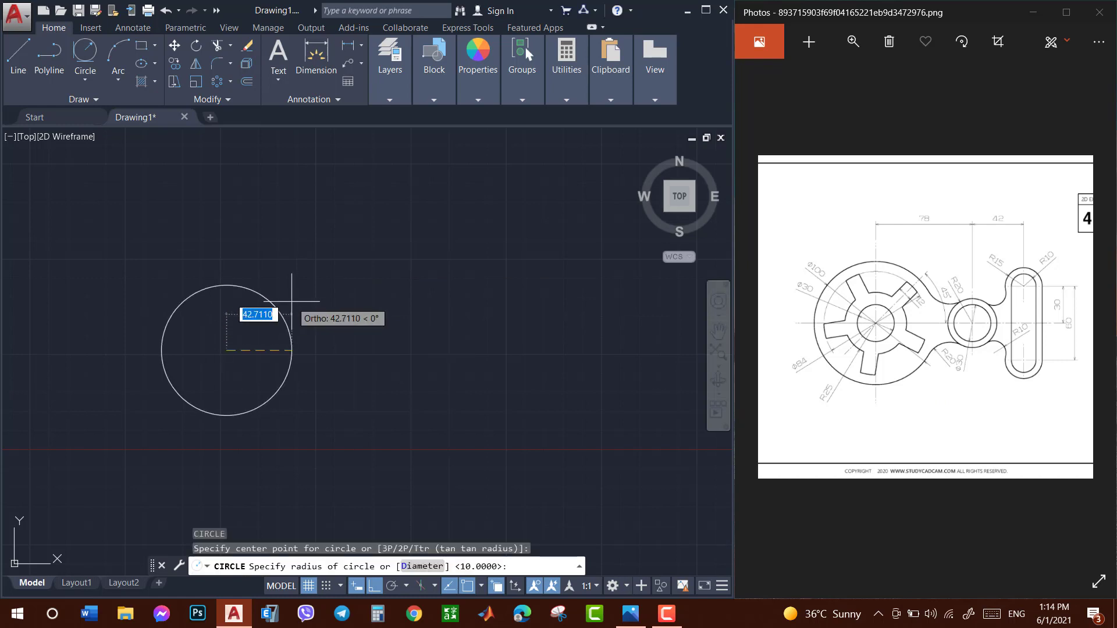
text(15)
key(Return)
Add circles of radius 25 and 41 concentric with the first circle.
text(c)
key(Return)
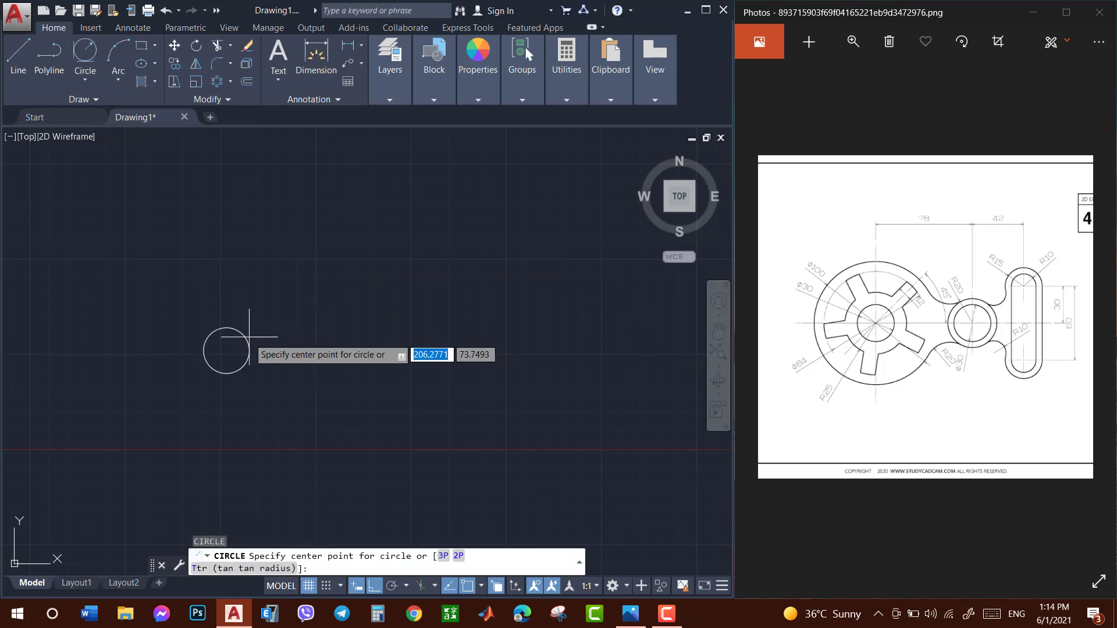
click(226, 350)
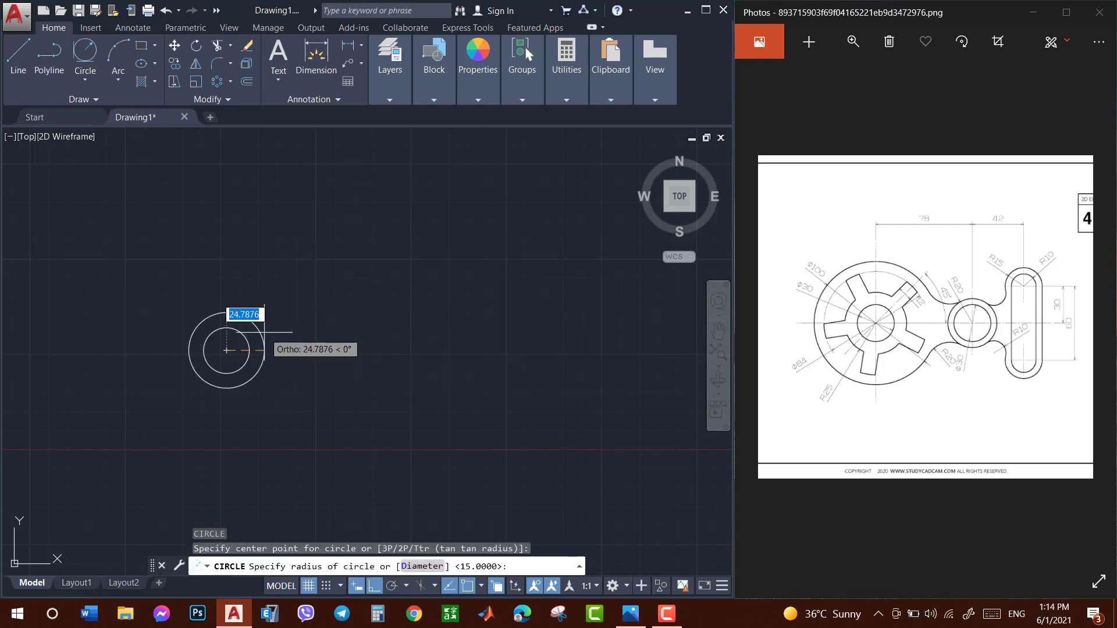
text(25)
key(Return)
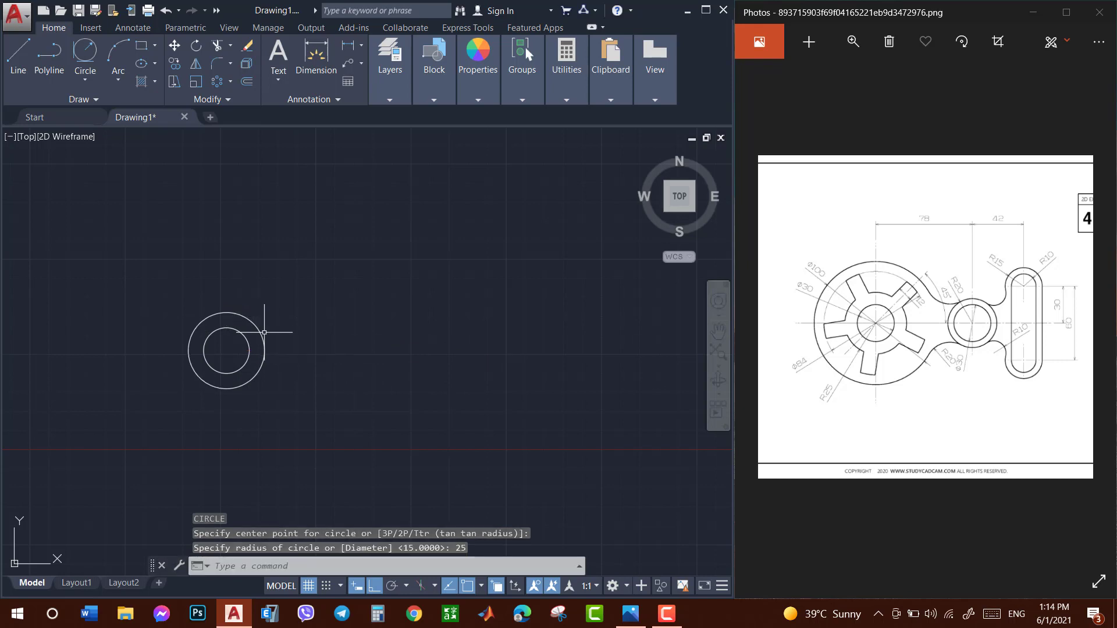
key(Return)
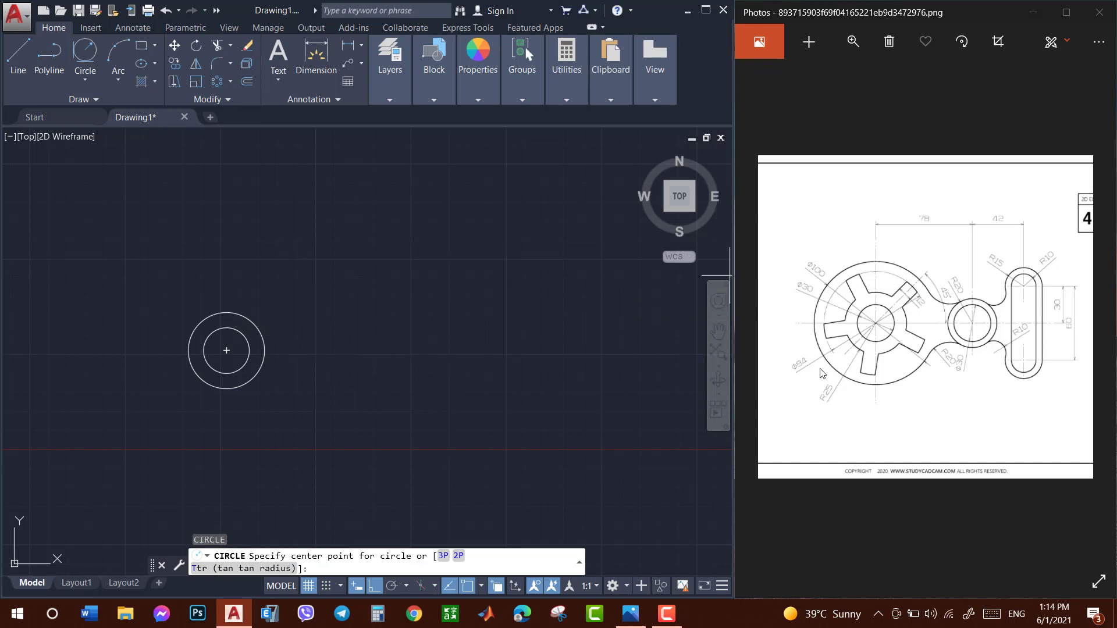
click(226, 350)
text(41)
key(Return)
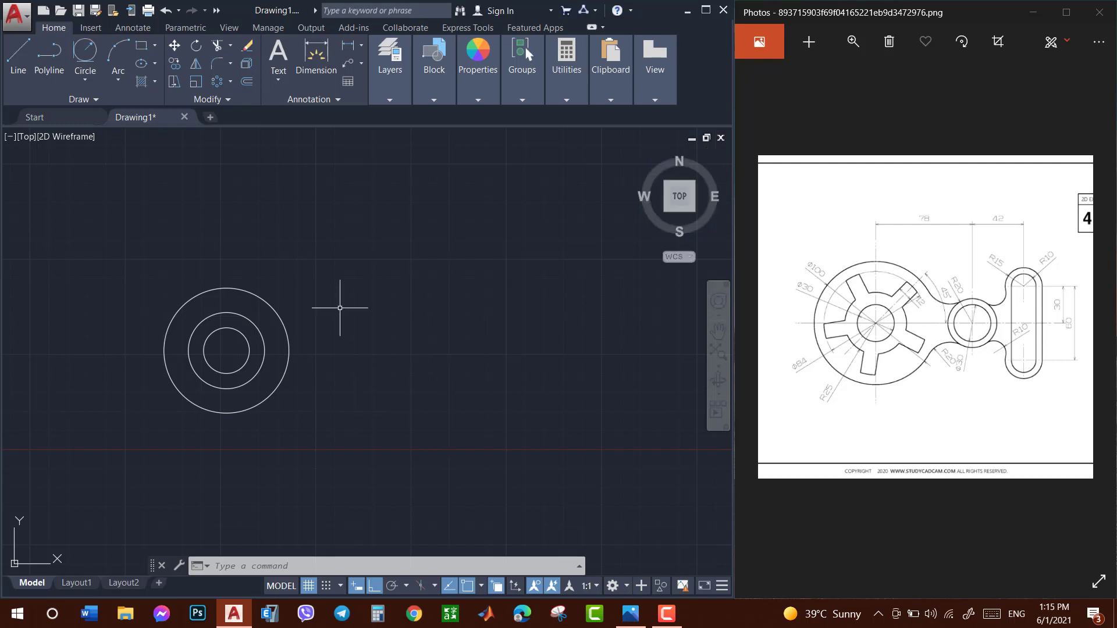
Draw a 70-unit line from the circles' centre at 45 degrees.
text(l)
key(Return)
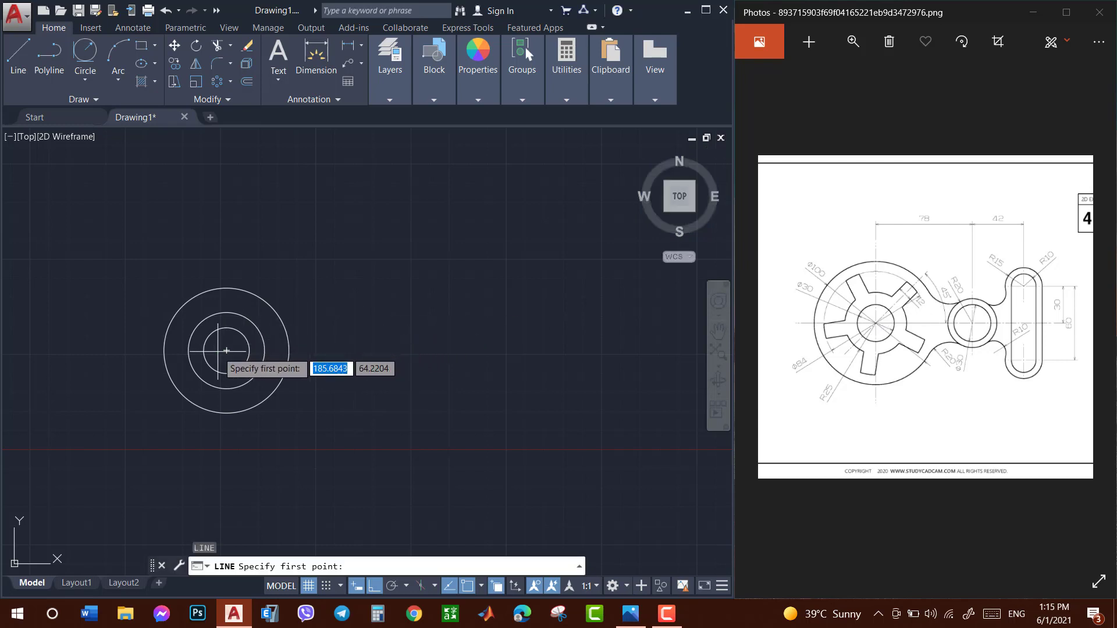
click(224, 350)
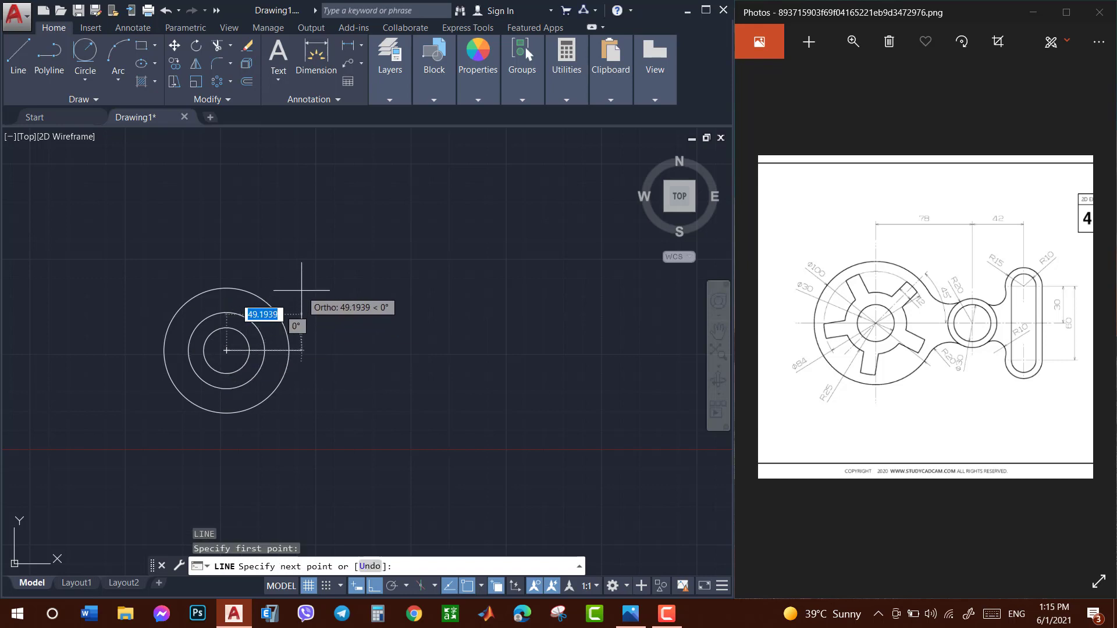
key(F8)
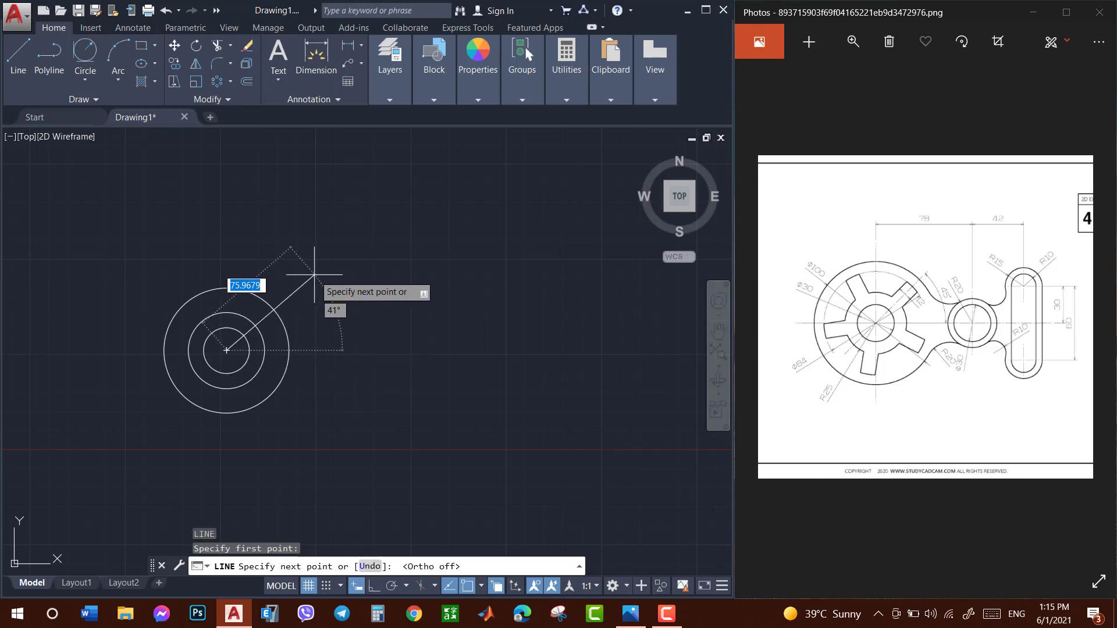
text(70)
key(Tab)
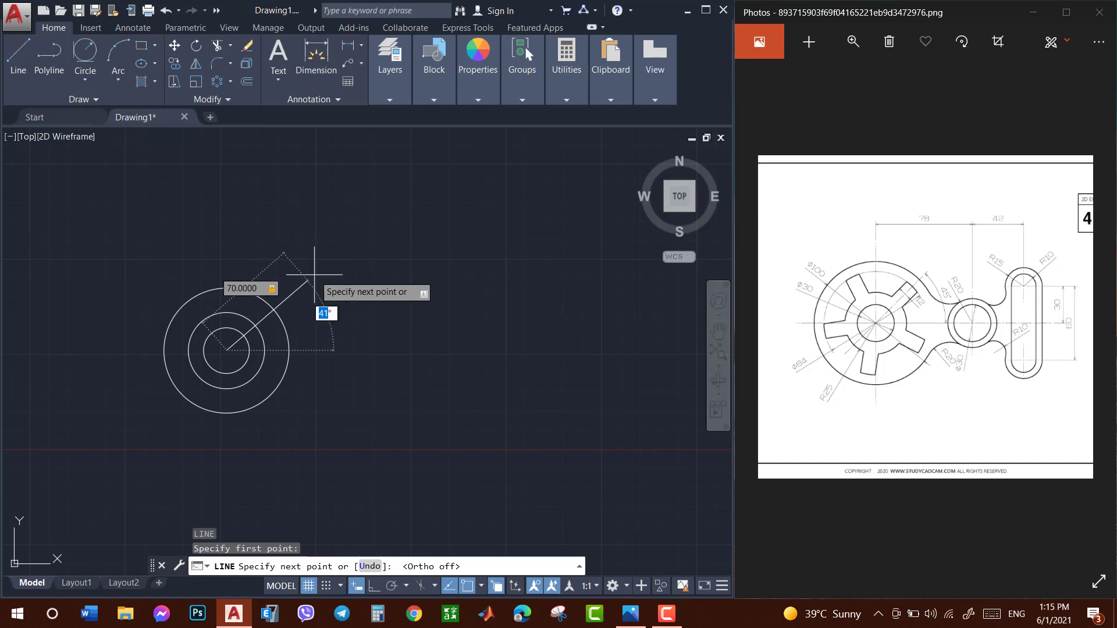
text(45)
key(Return)
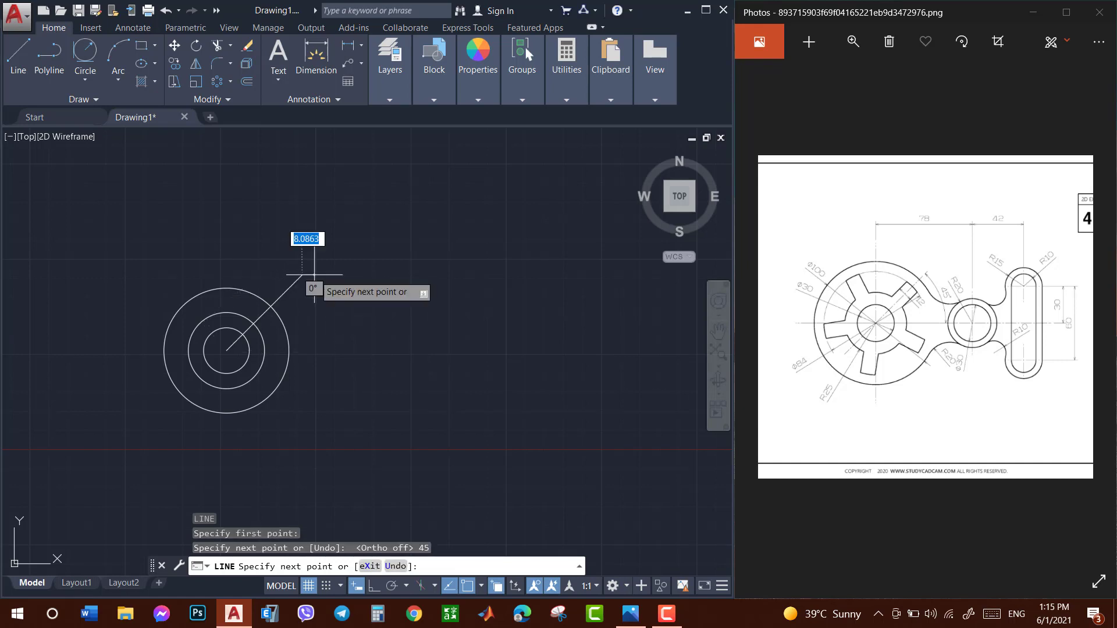
key(Escape)
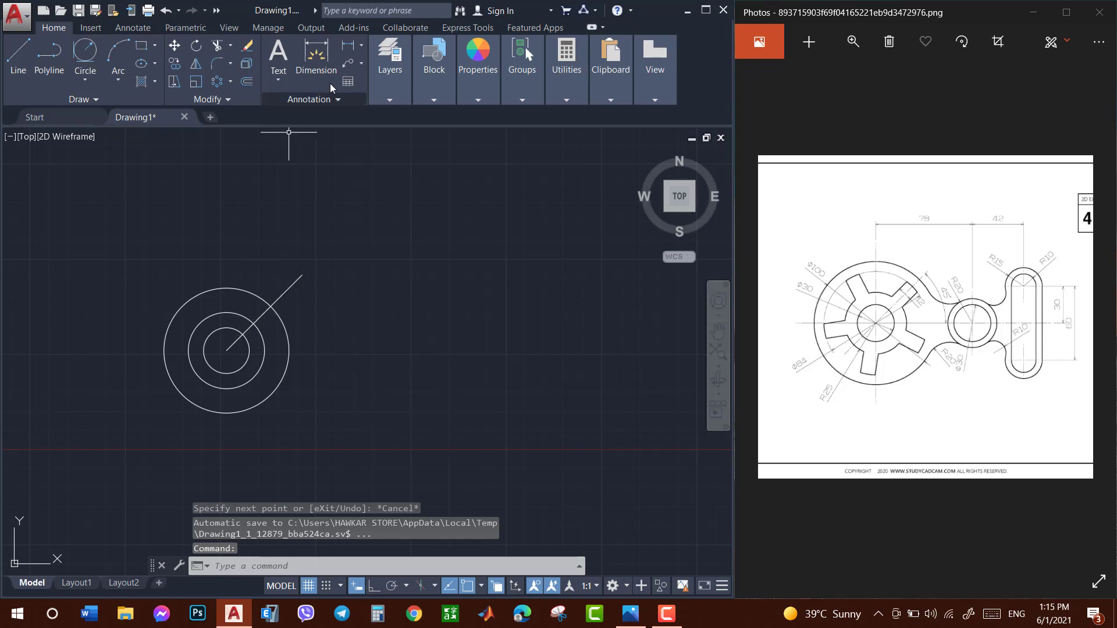
Try an angular dimension, then cancel it.
click(362, 46)
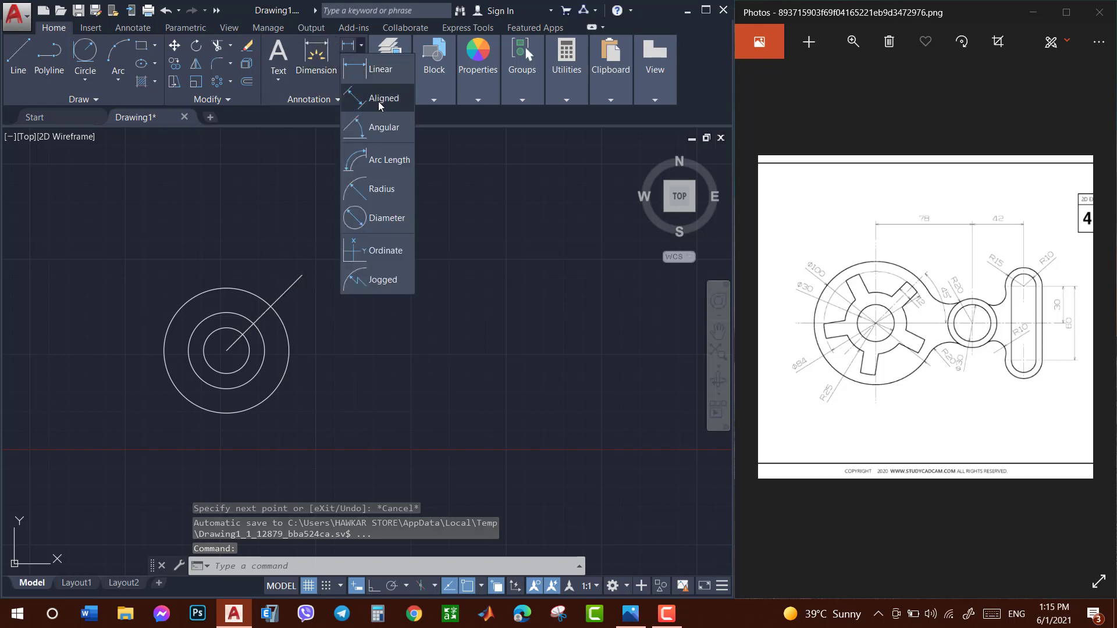
click(381, 128)
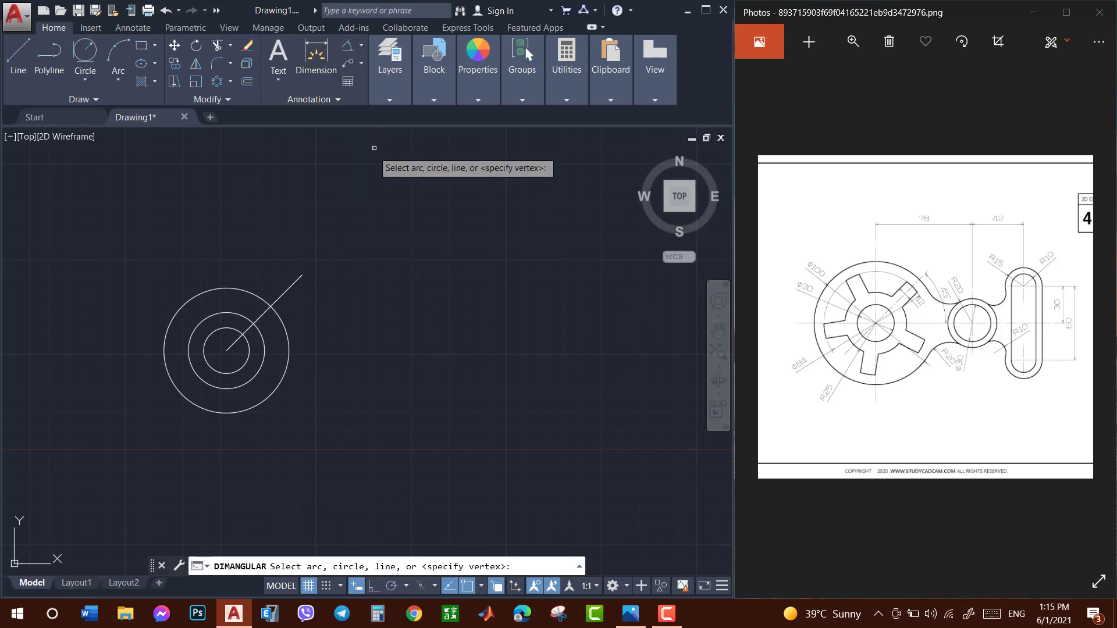
scroll(251, 290, up, 2)
scroll(267, 349, up, 2)
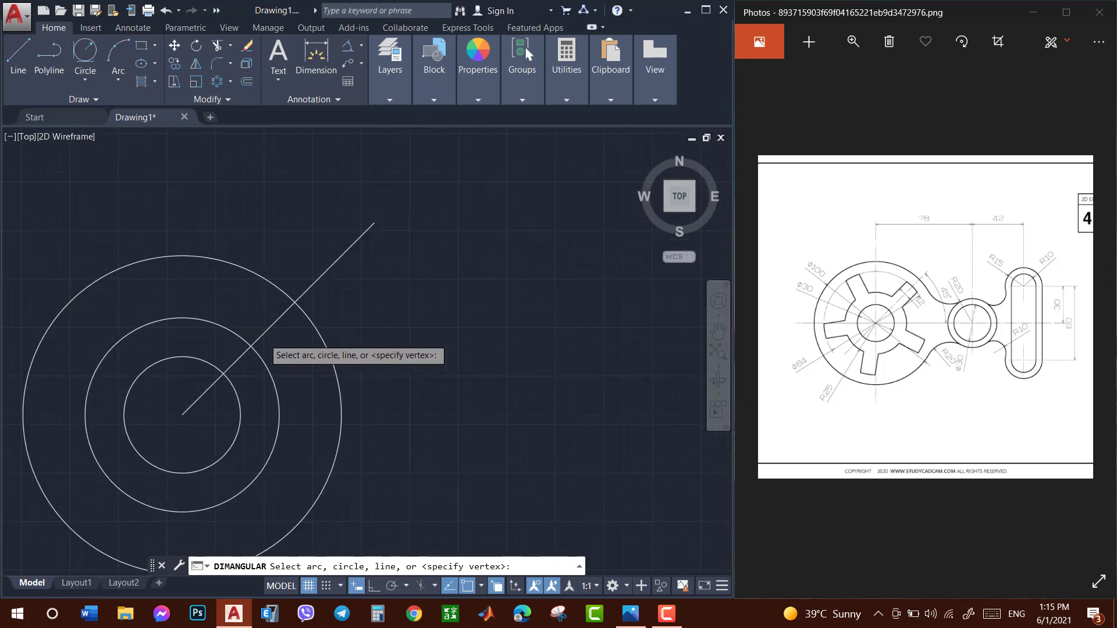
scroll(267, 349, up, 2)
key(Escape)
Draw a short stray line segment and delete it.
text(l)
key(Return)
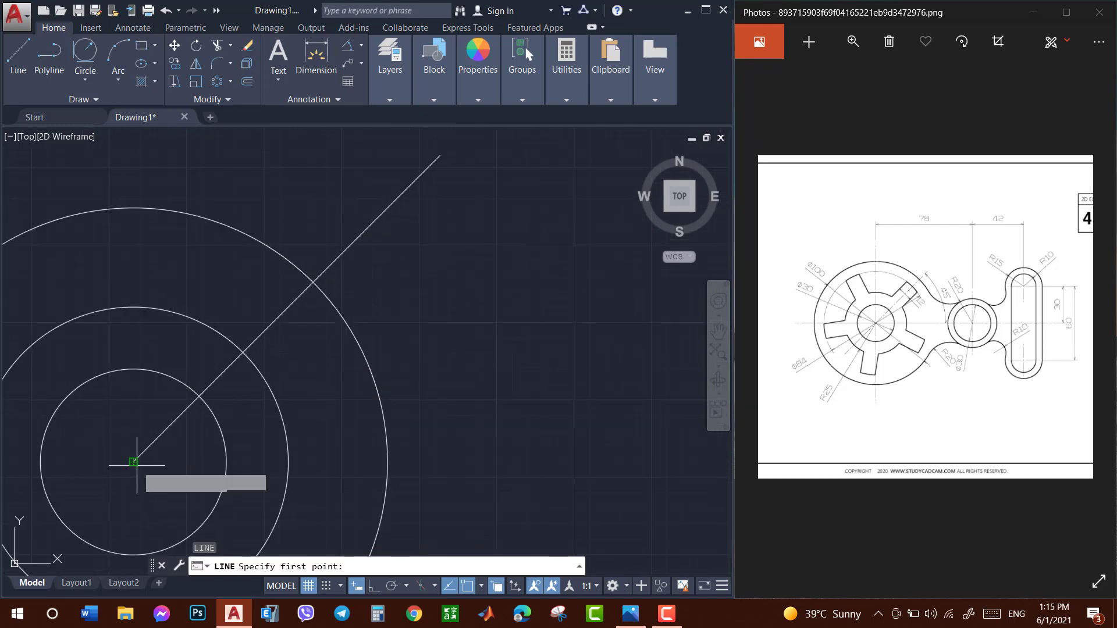
click(133, 463)
click(181, 464)
key(Return)
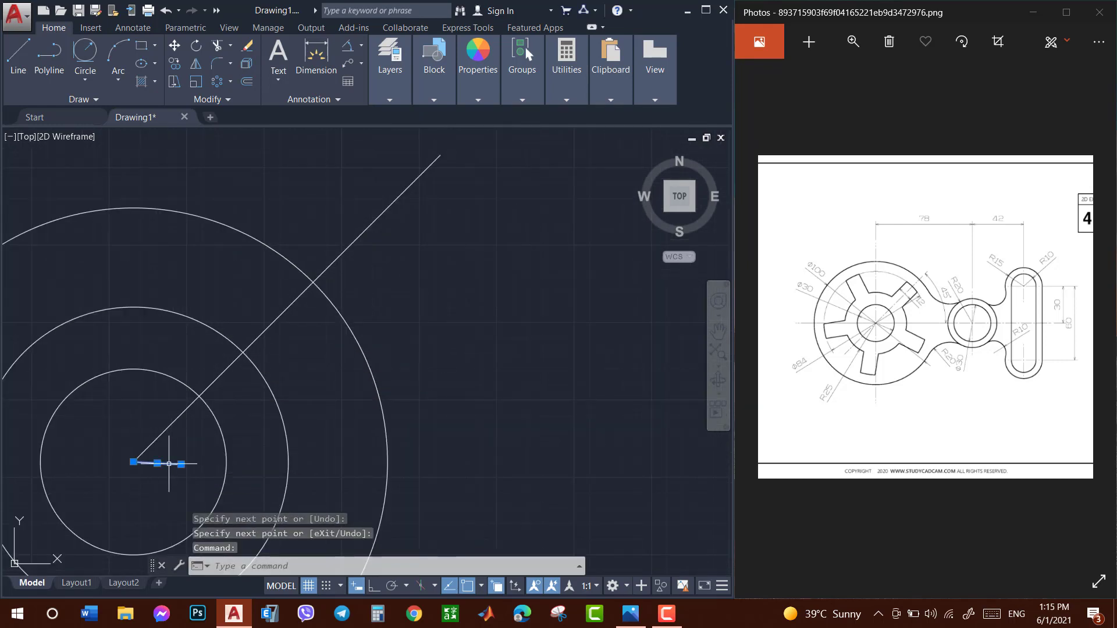
key(Delete)
Draw a short horizontal reference line from the circle centre with Ortho on.
text(l)
key(Return)
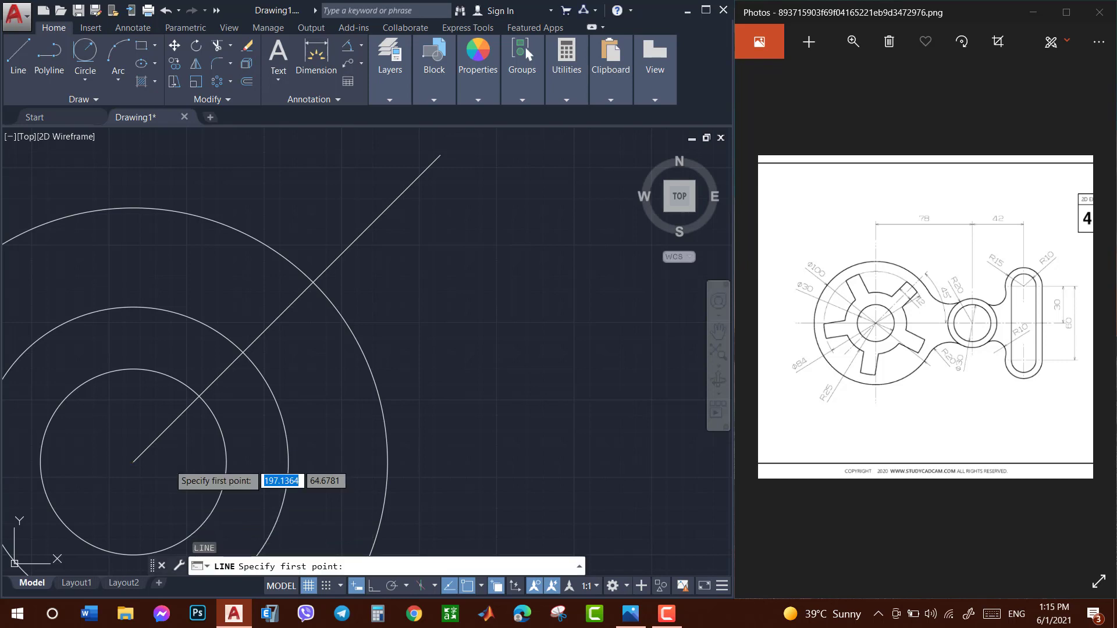
key(F8)
click(134, 462)
click(192, 462)
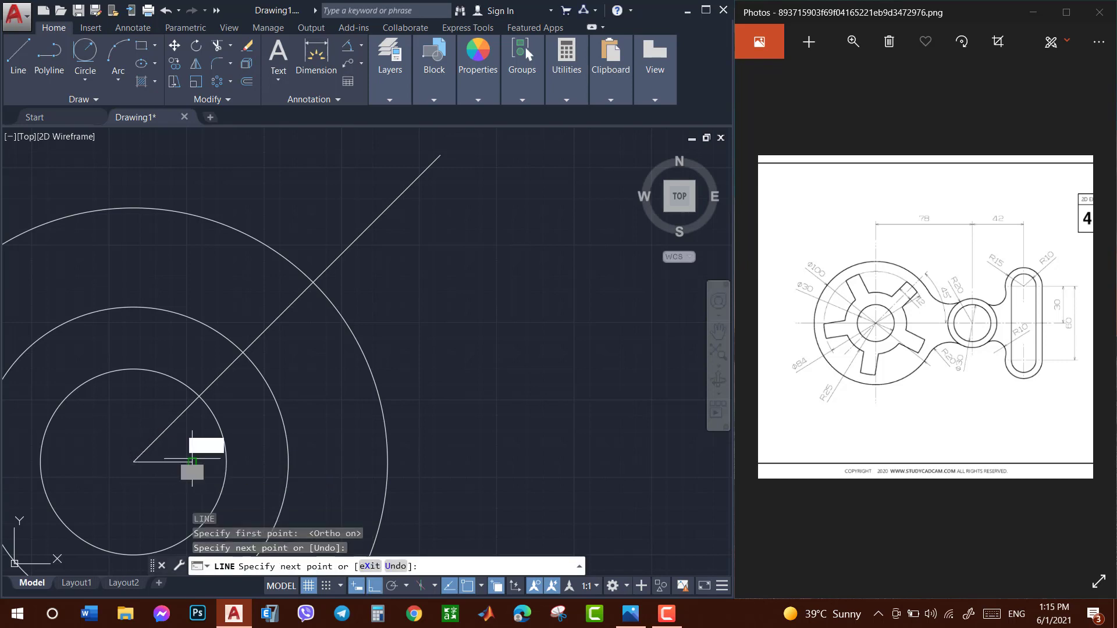
key(Return)
Attempt an angular dimension between the 45° line and the horizontal line, then cancel.
click(347, 47)
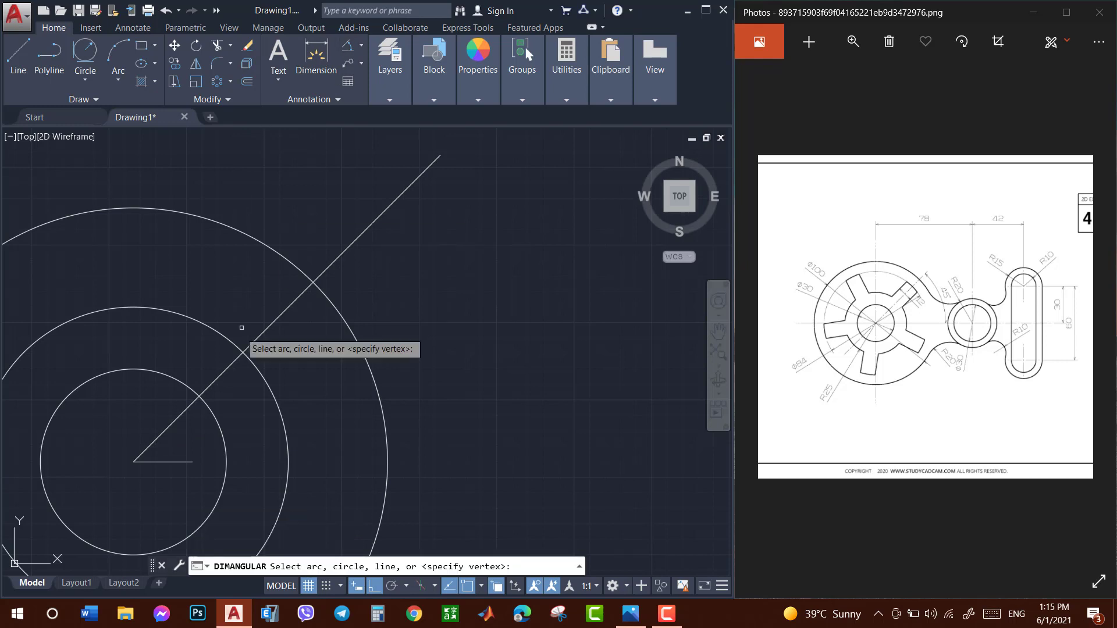
click(190, 406)
click(175, 461)
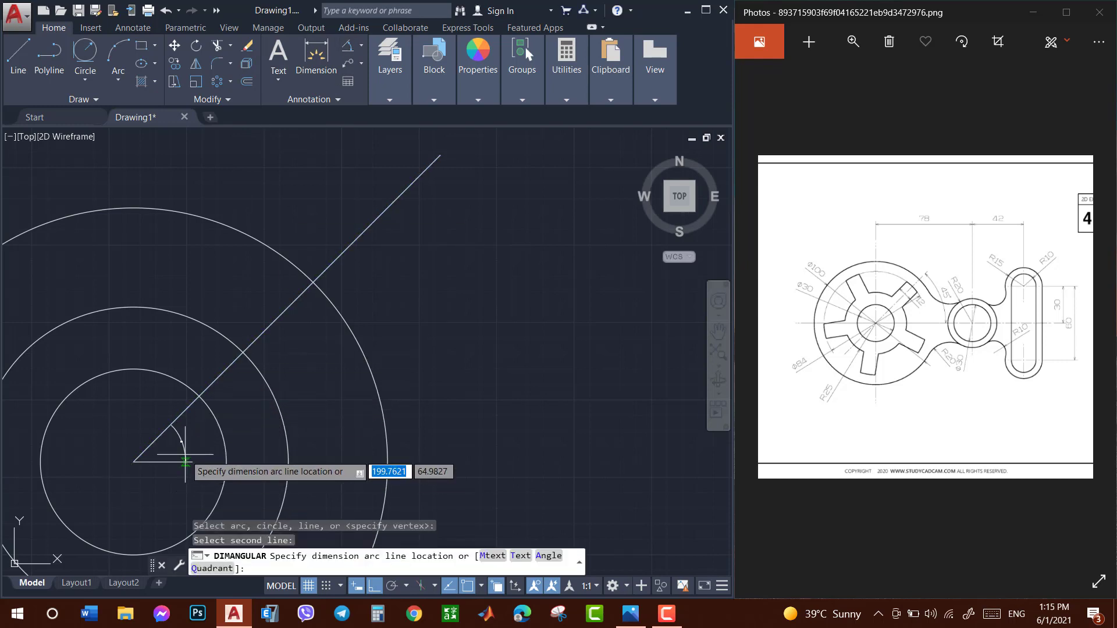
scroll(178, 457, up, 2)
scroll(163, 419, up, 2)
scroll(165, 431, down, 2)
scroll(180, 444, down, 2)
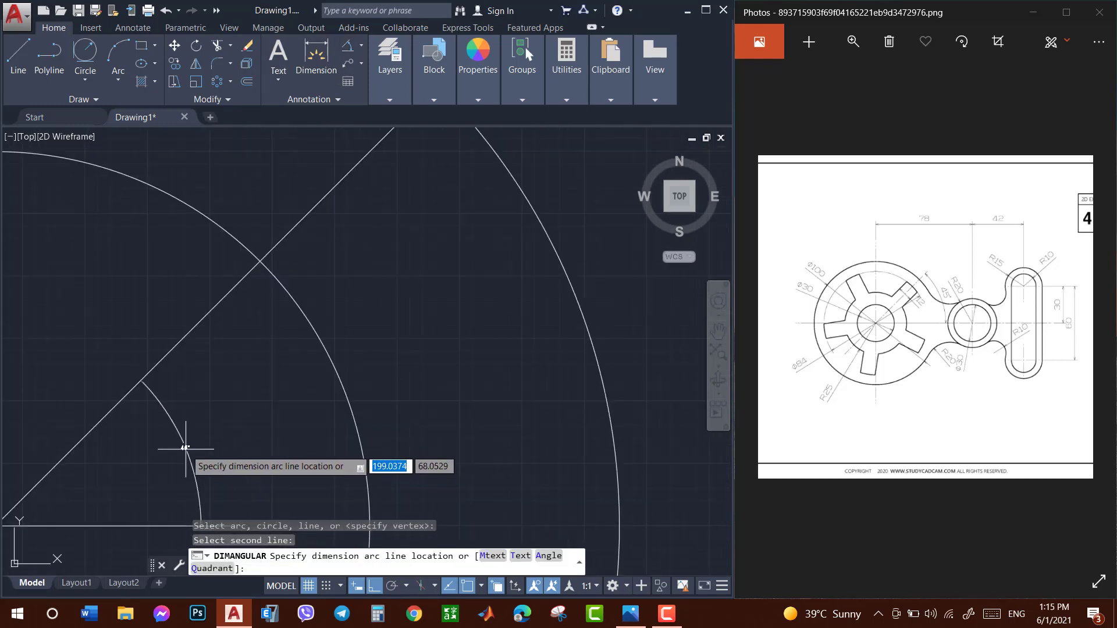
scroll(182, 456, down, 2)
key(Escape)
Erase the short horizontal helper line.
click(194, 458)
click(157, 470)
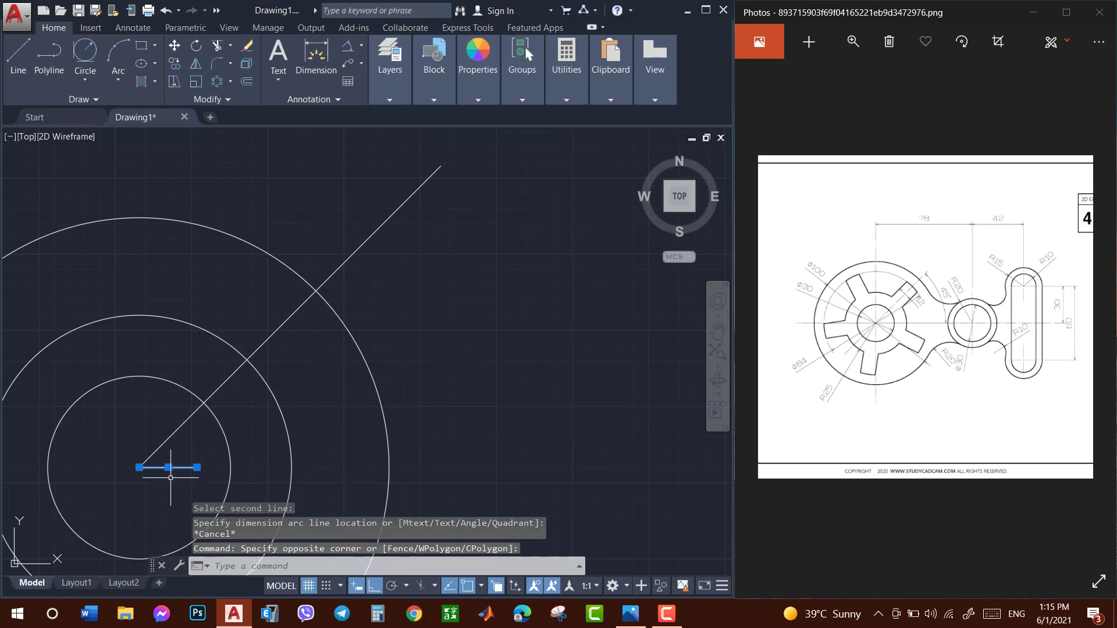
key(Delete)
scroll(206, 421, down, 3)
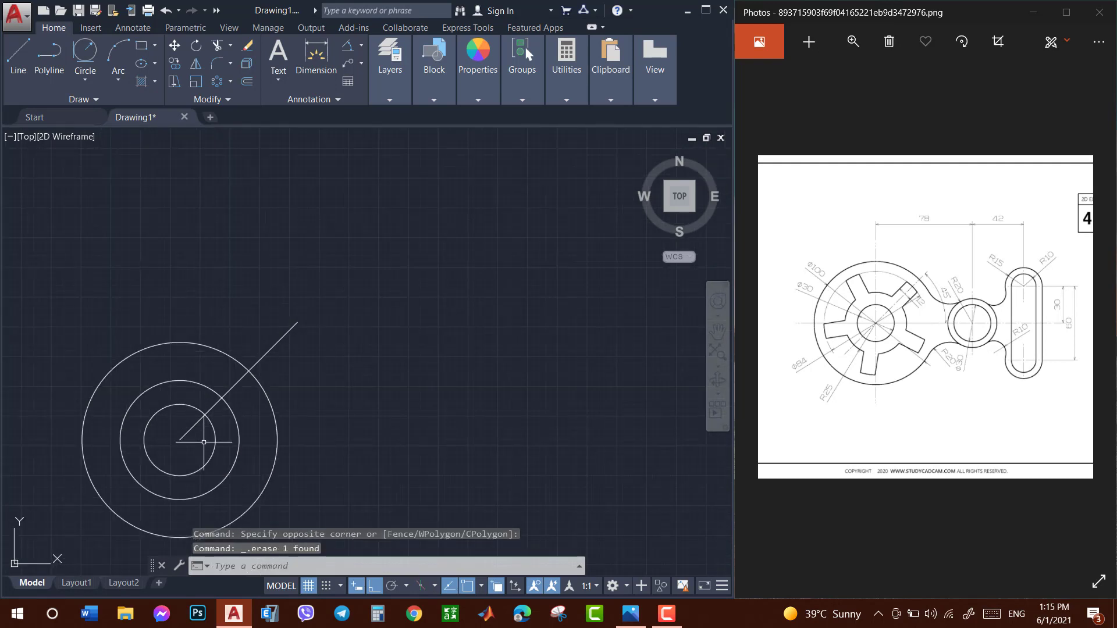
scroll(201, 442, down, 5)
scroll(205, 467, up, 3)
scroll(204, 467, up, 2)
Offset the diagonal line 6 to both sides and delete the original middle line.
scroll(204, 462, down, 2)
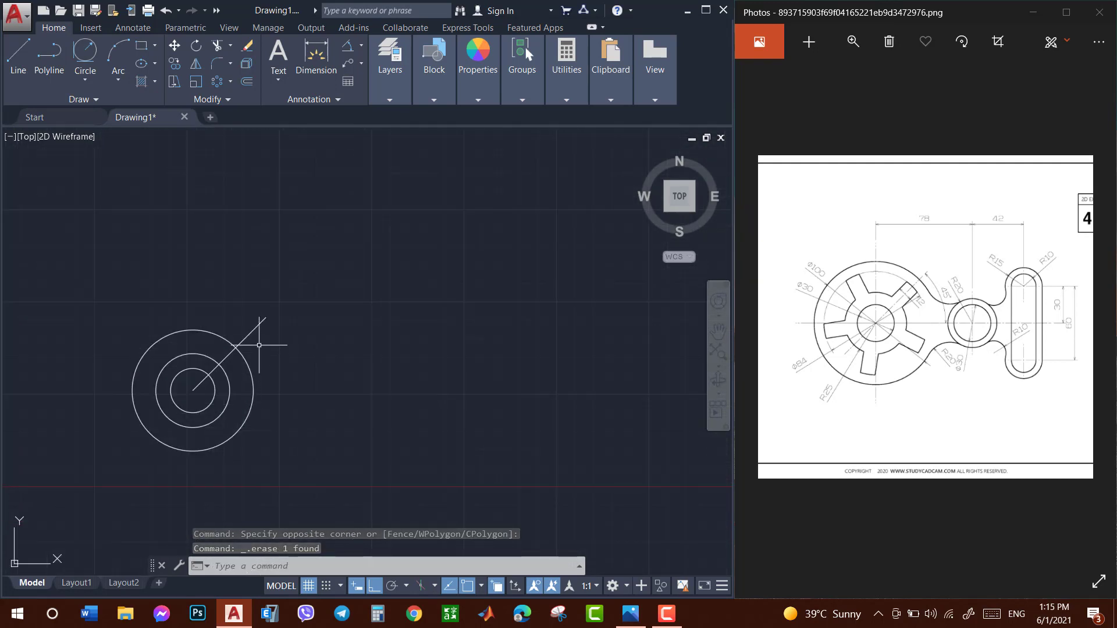
click(261, 323)
text(O)
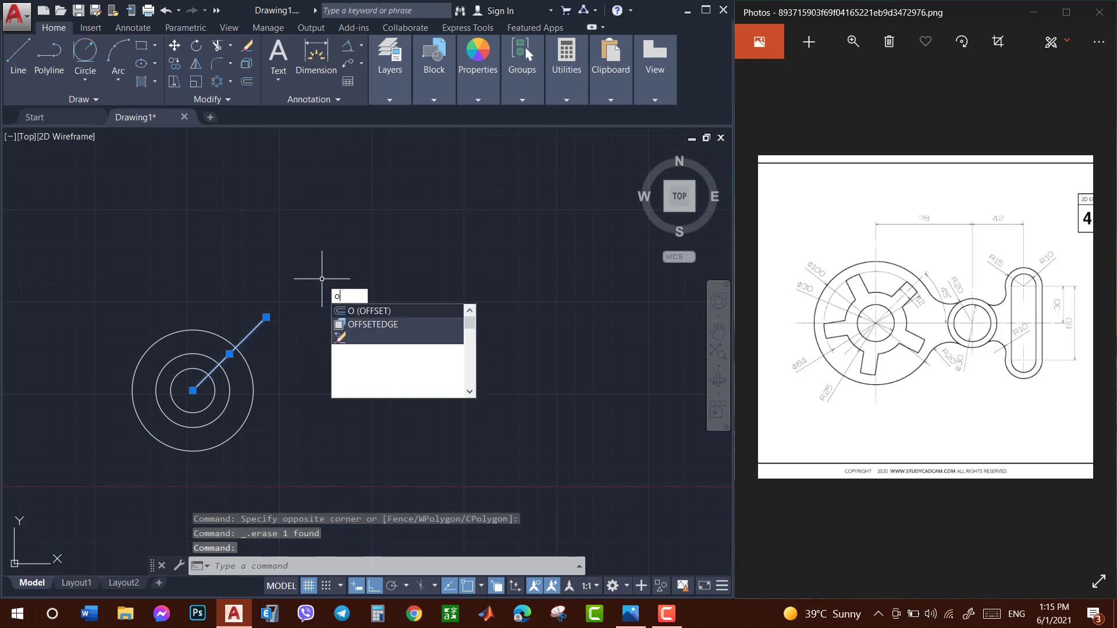
text(FFSET)
key(Return)
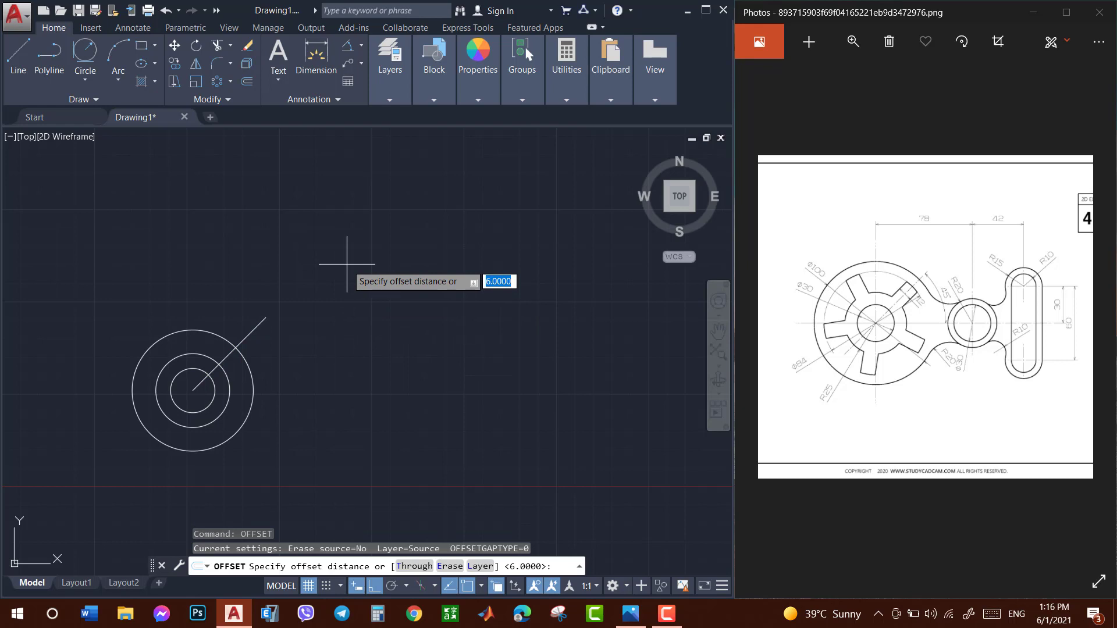
text(6)
key(Return)
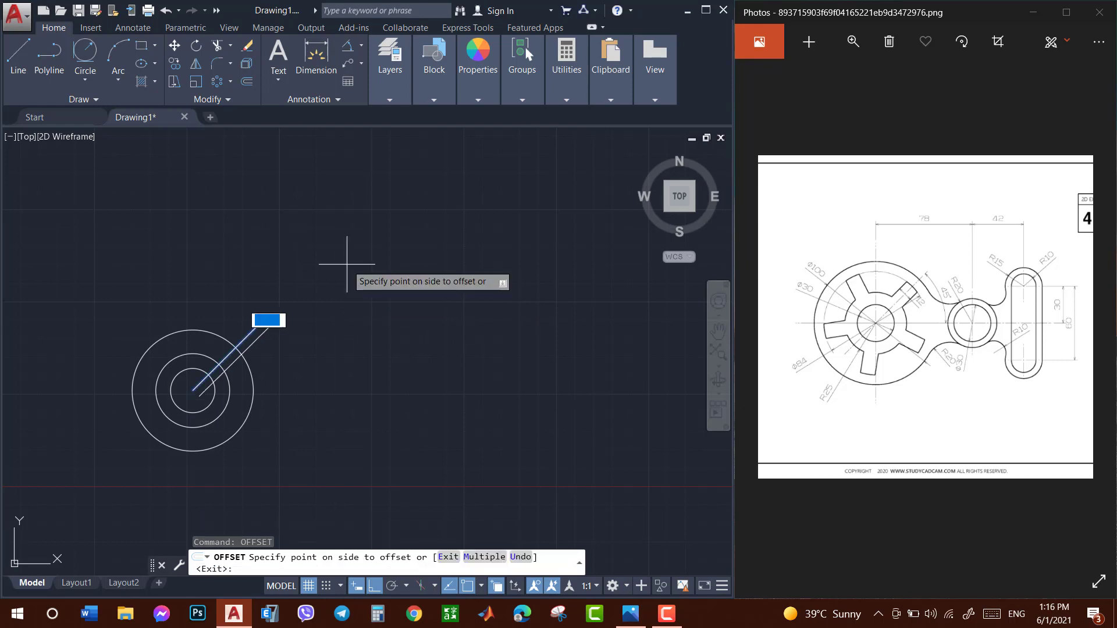
click(268, 345)
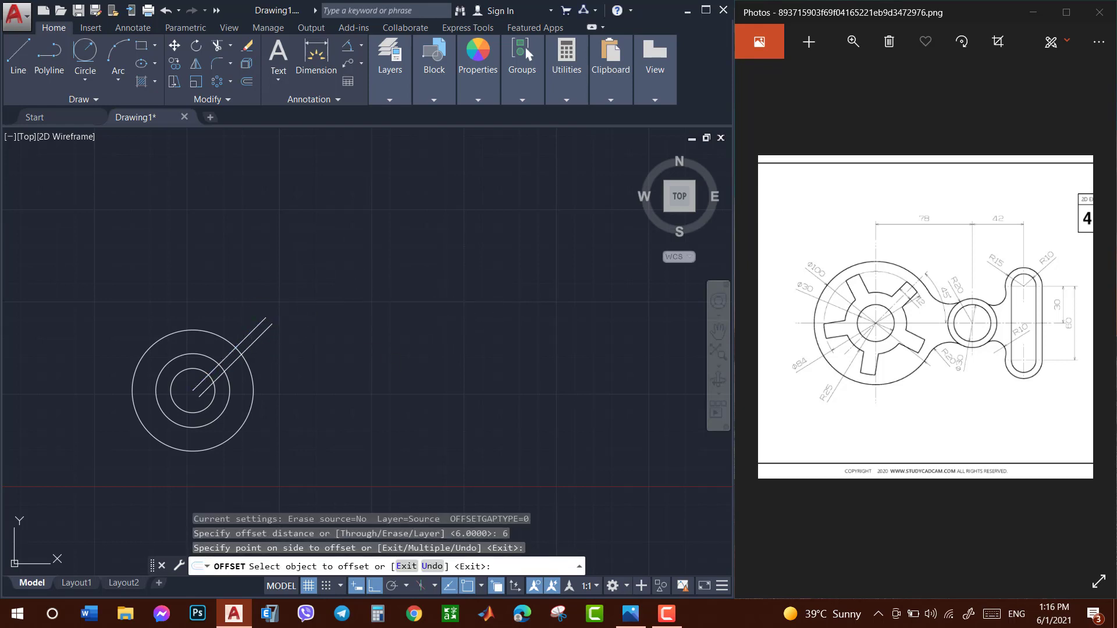
click(250, 332)
key(Escape)
click(256, 328)
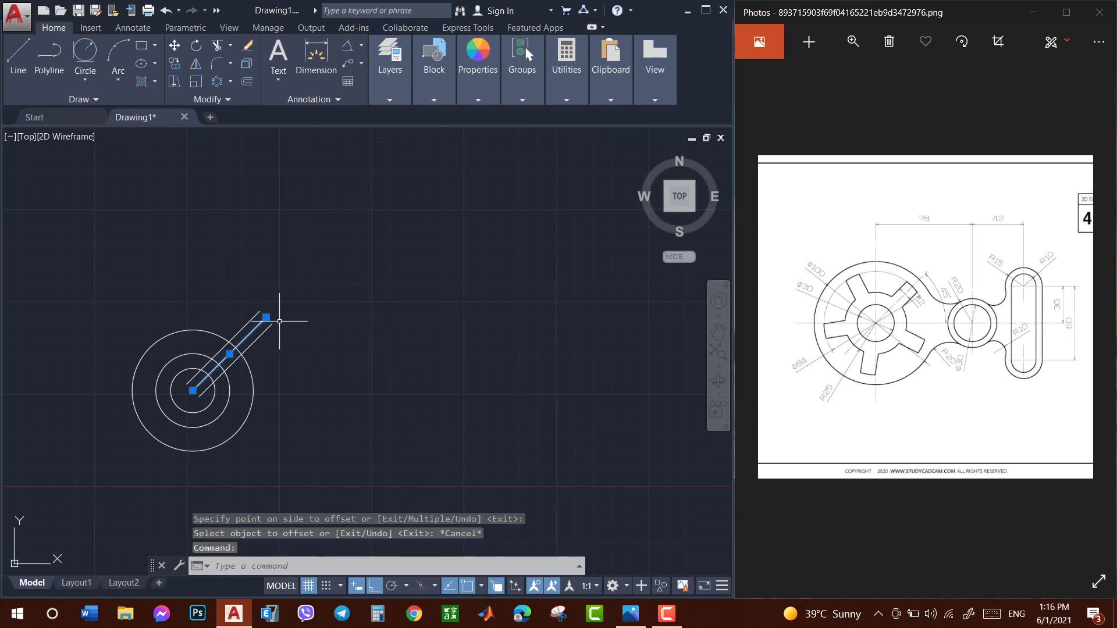
key(Delete)
Trim the two spoke lines outside the outer circle and inside the smallest circle.
text(tr)
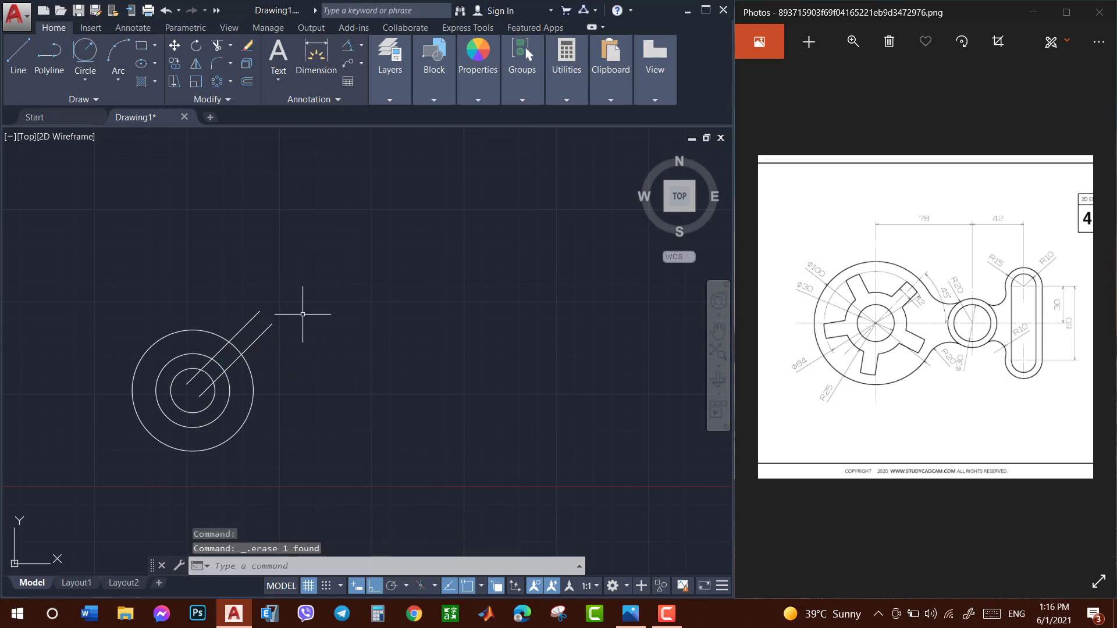
key(Return)
click(258, 337)
click(251, 320)
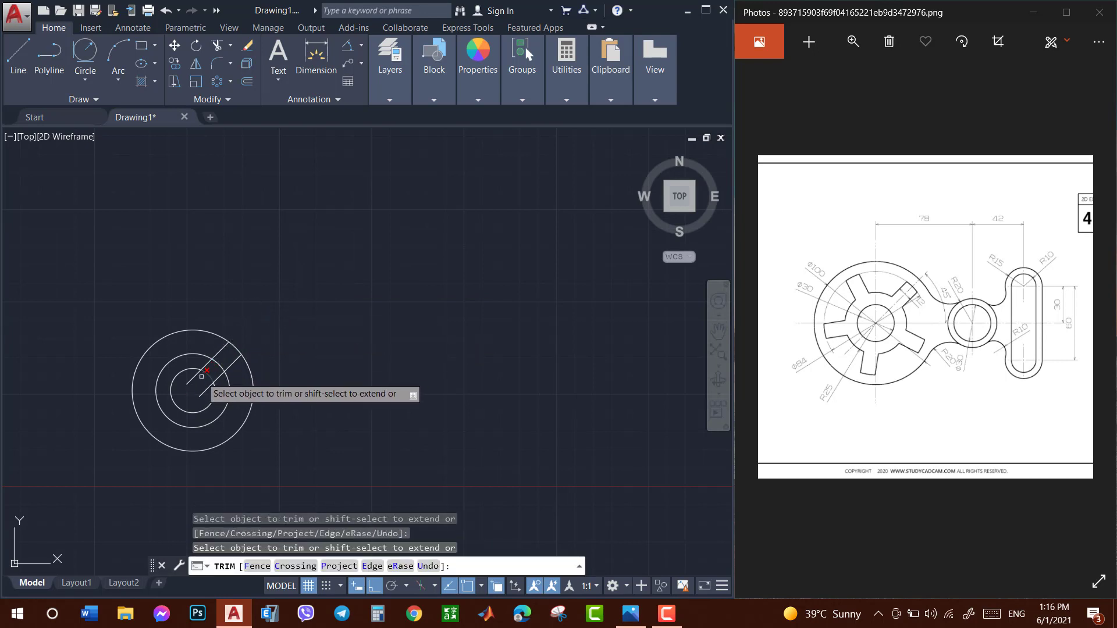
click(193, 376)
click(199, 389)
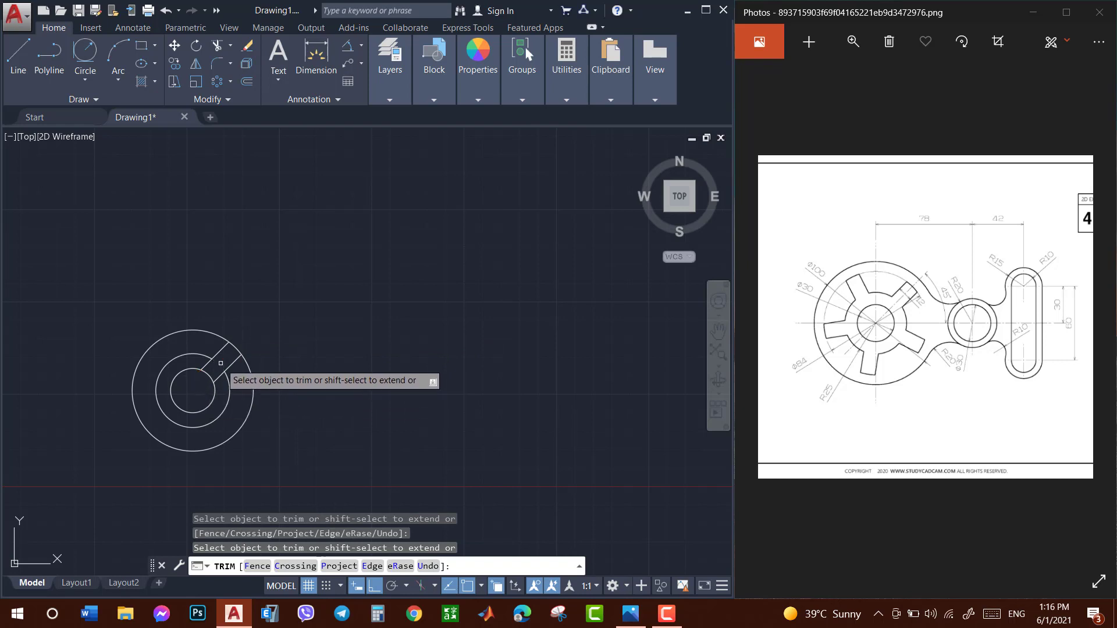
key(Escape)
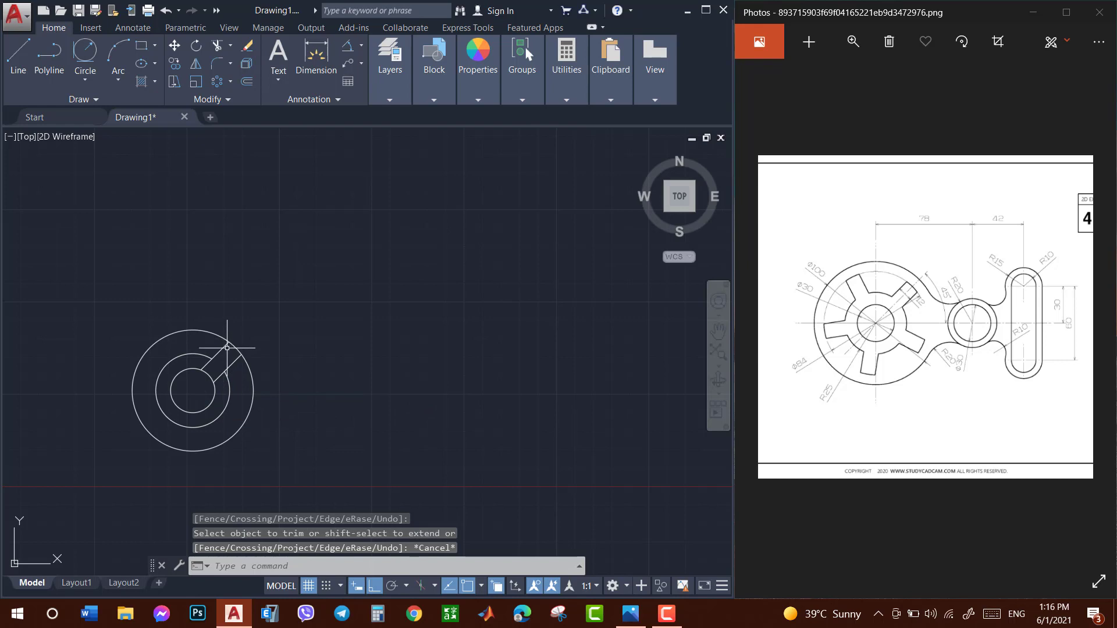
click(229, 367)
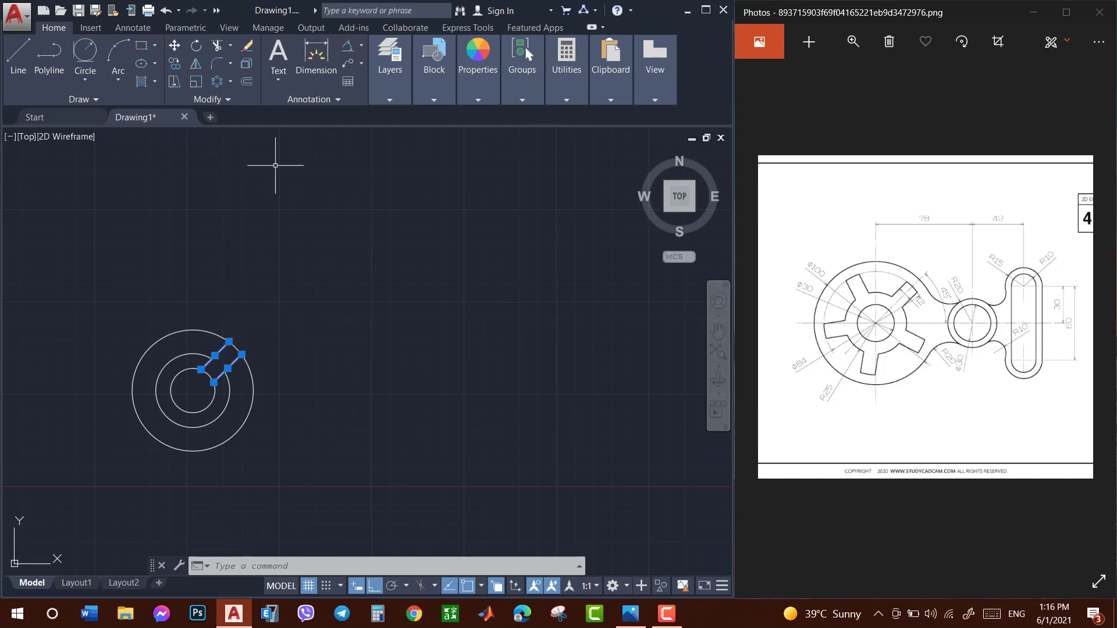
Polar-array the spoke lines into 5 items around the hub centre, 72° apart.
click(231, 85)
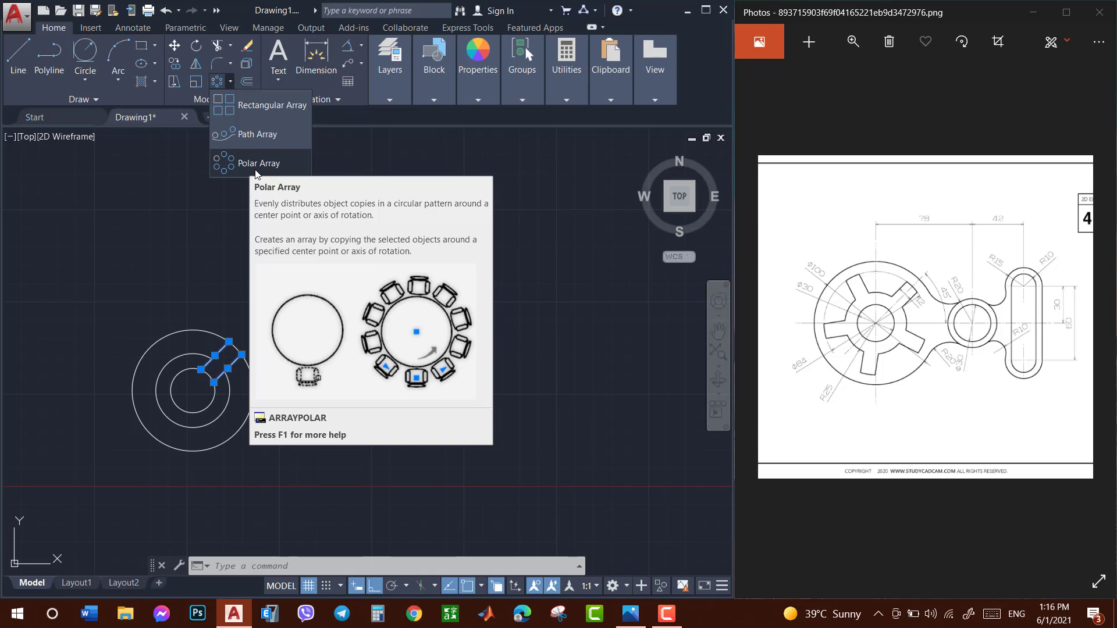
click(256, 171)
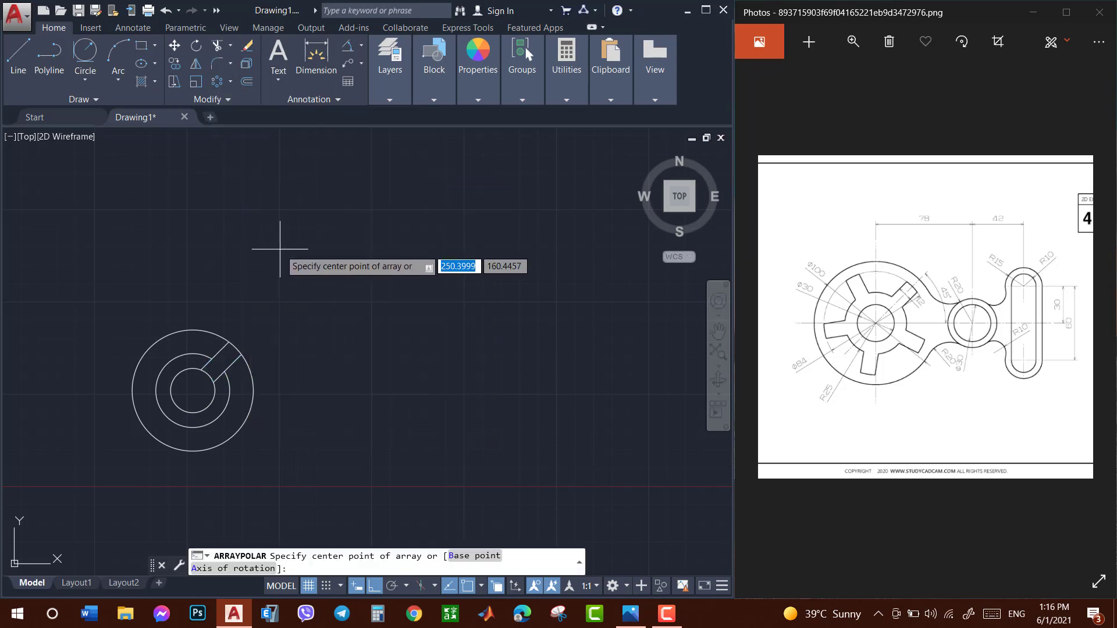
click(193, 390)
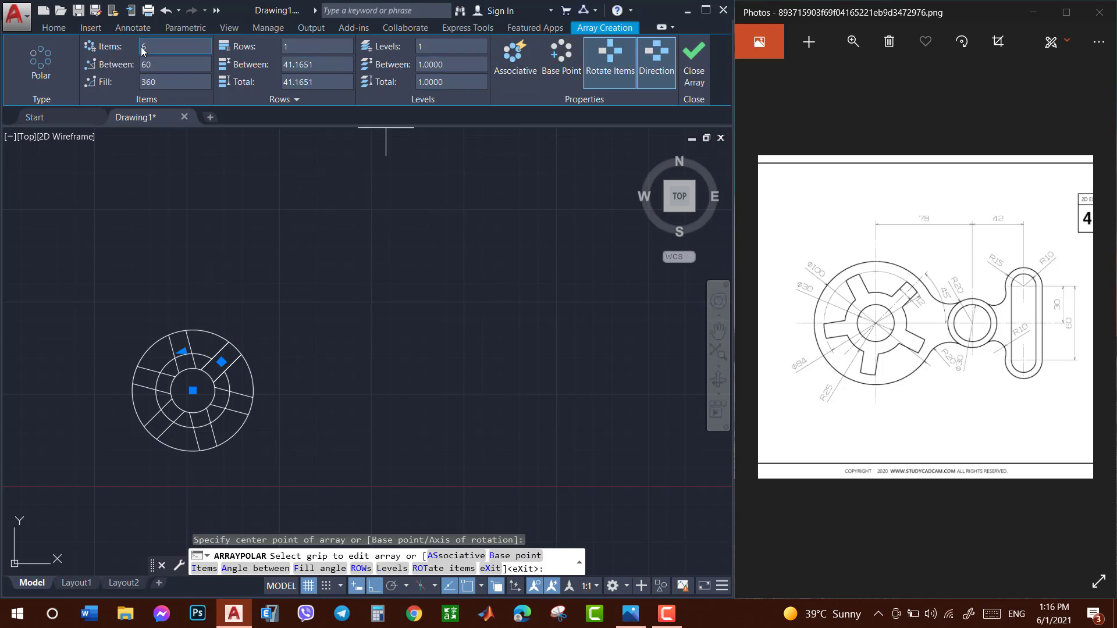
click(161, 46)
text(5)
key(Return)
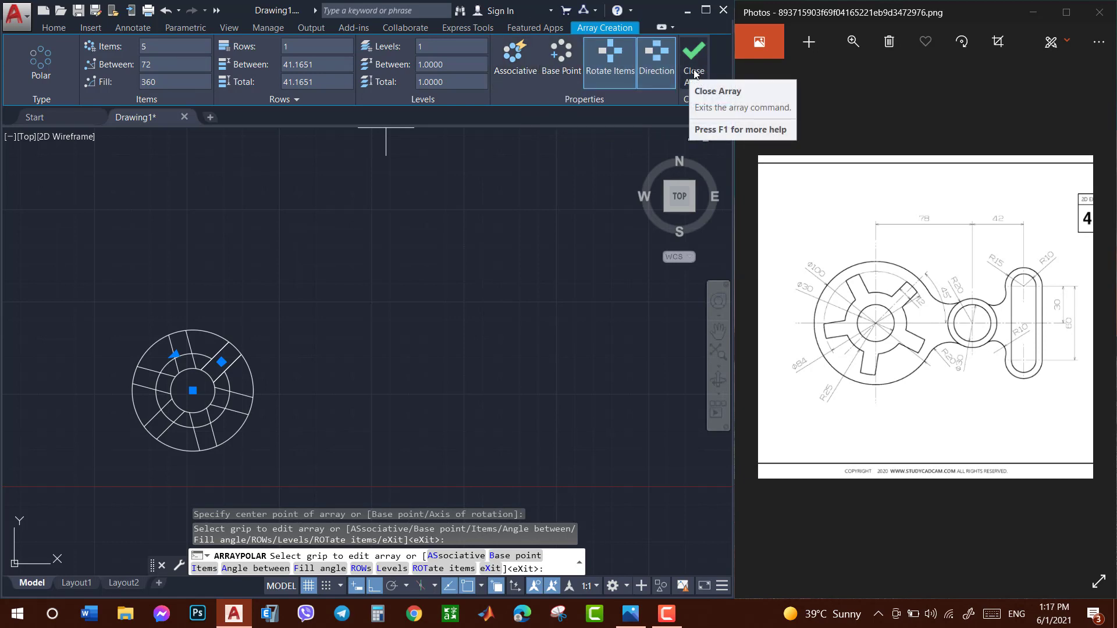
key(Return)
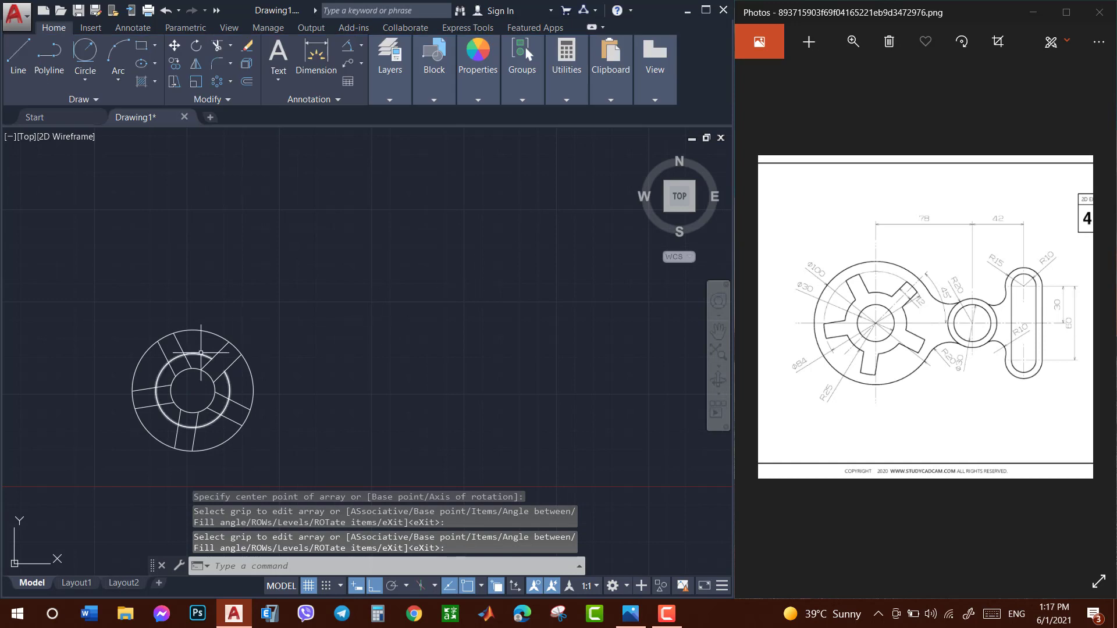
Trim the inner ring segments and each spoke's inner segments.
text(tr)
key(Return)
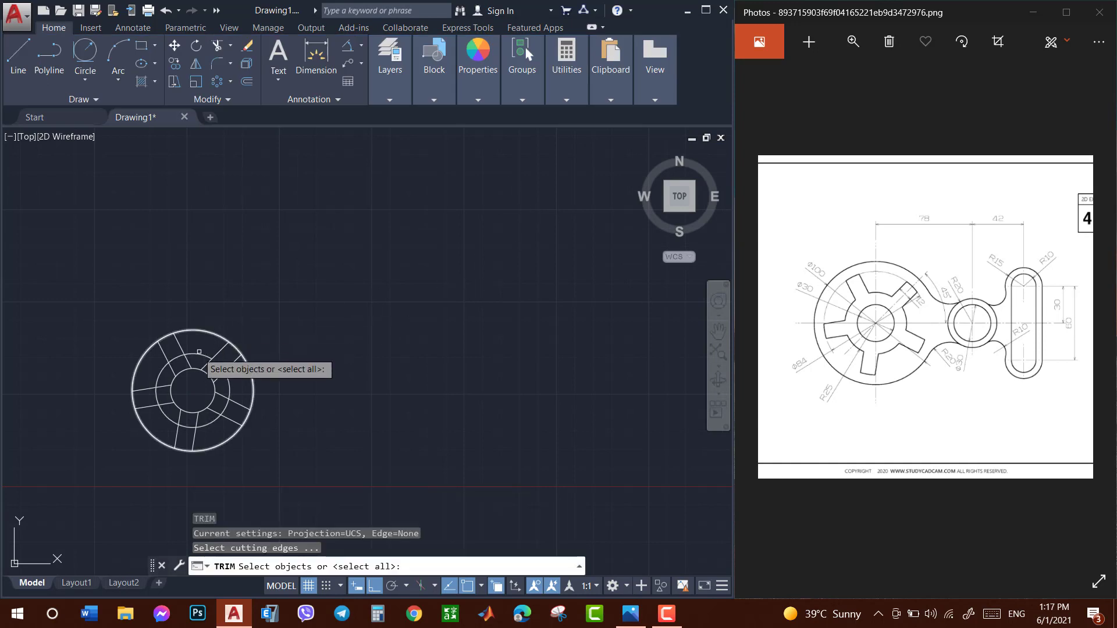
key(Return)
click(174, 359)
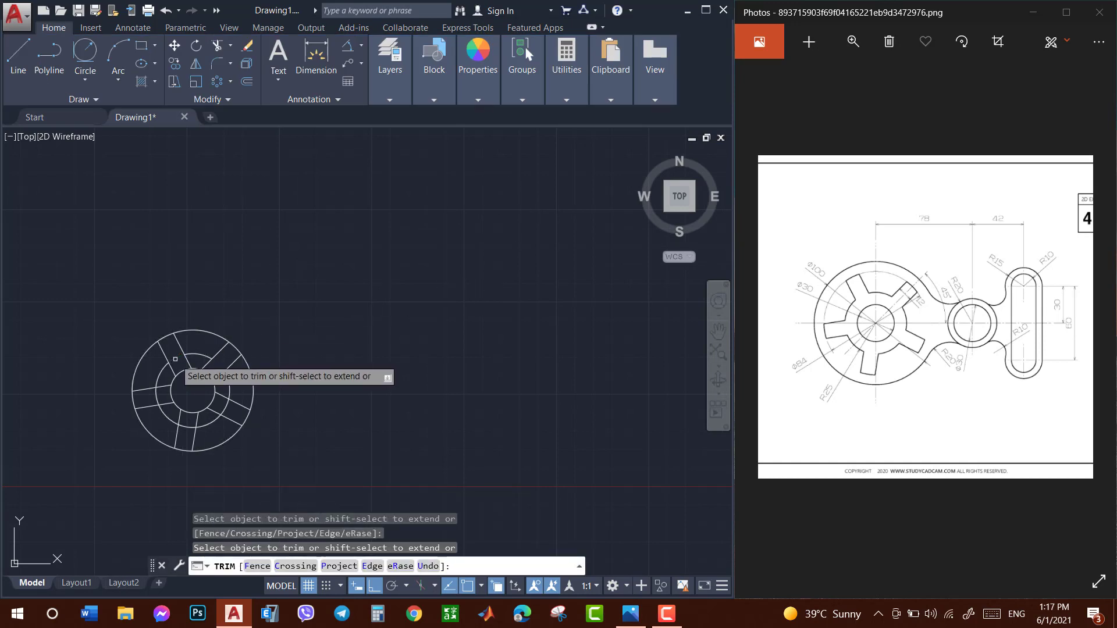
click(156, 399)
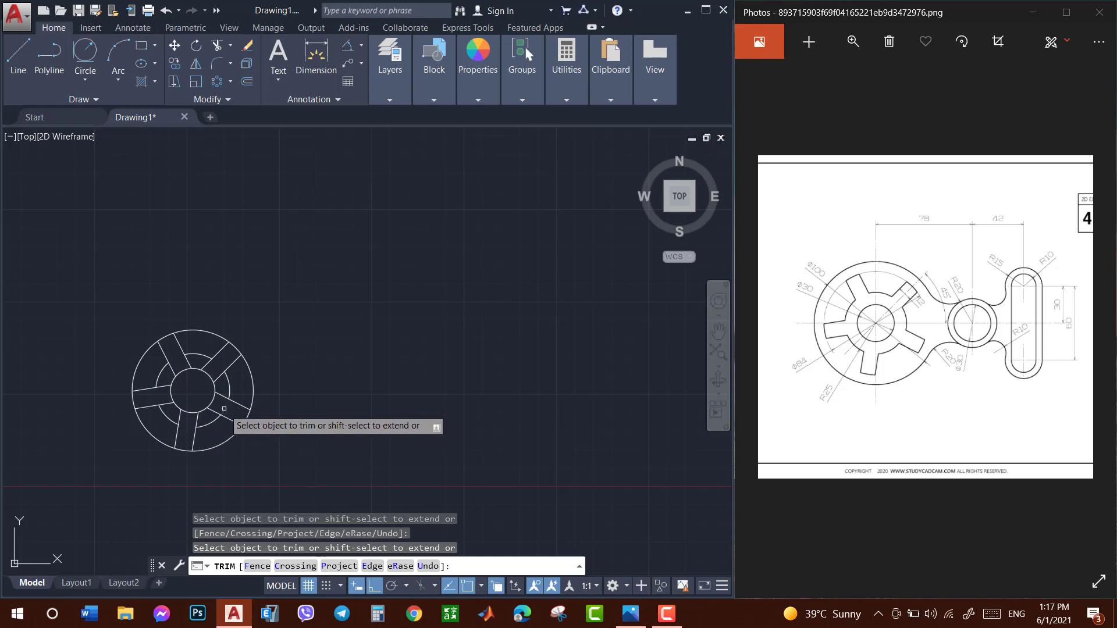
click(219, 378)
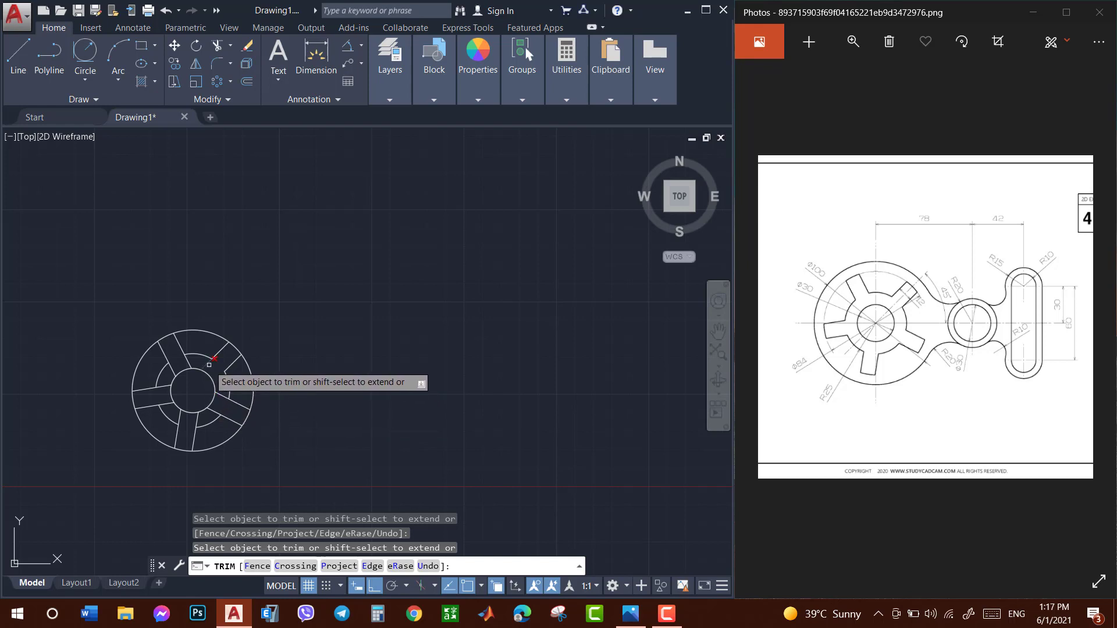
click(181, 365)
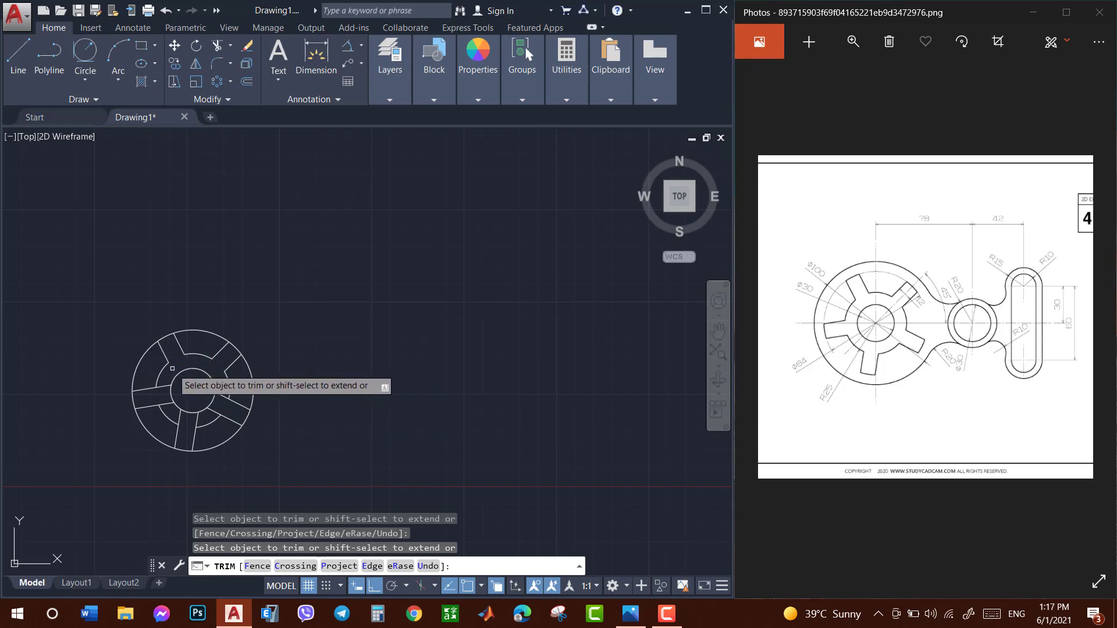
click(165, 402)
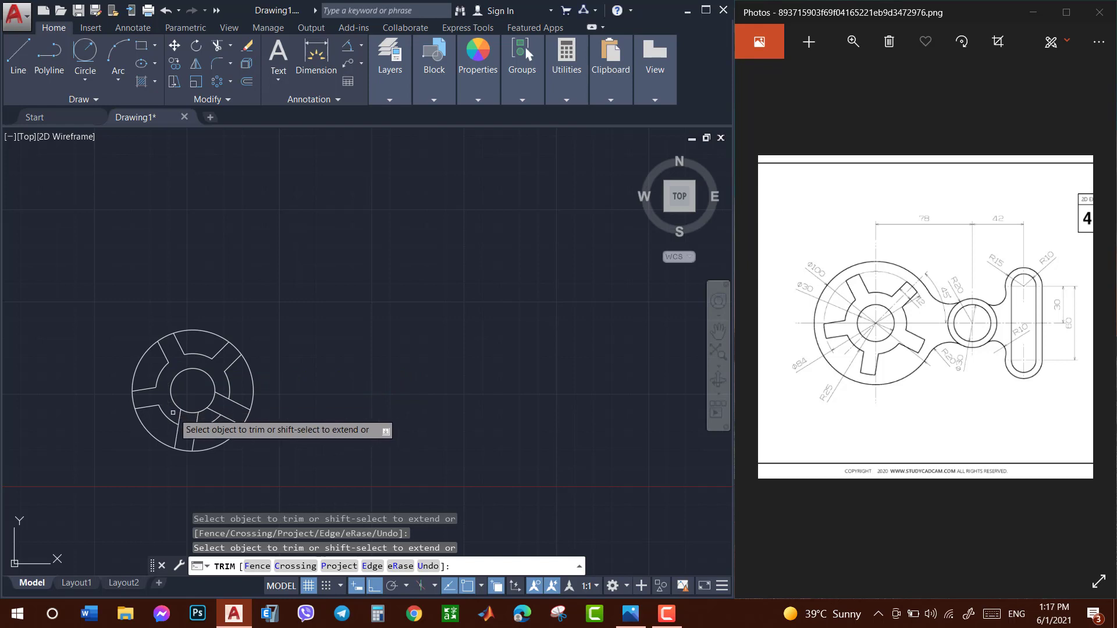
click(182, 415)
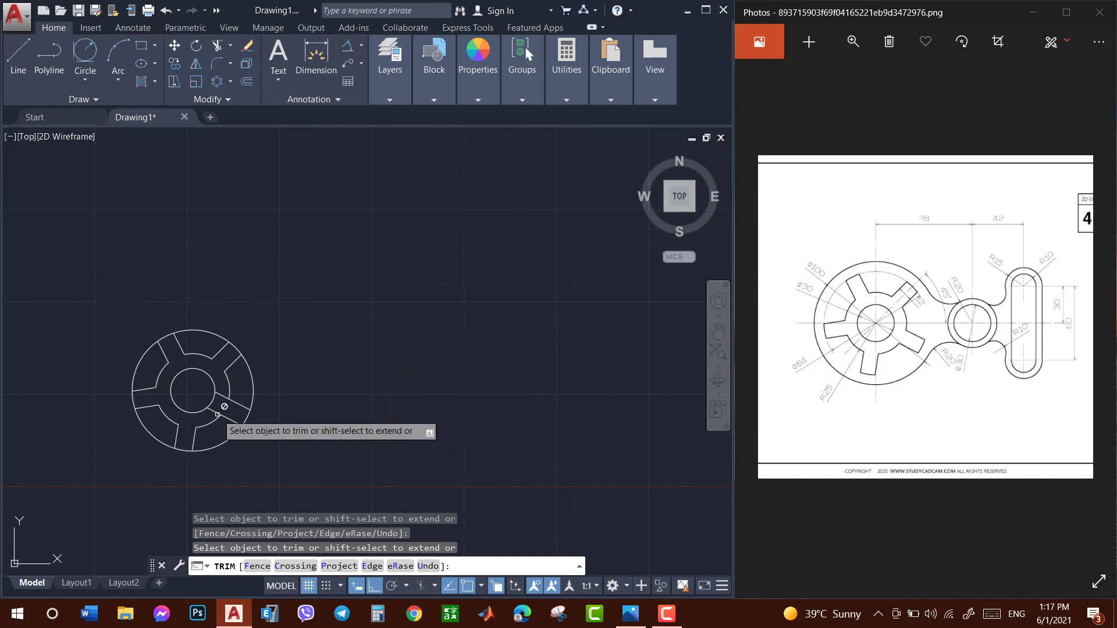
click(219, 415)
click(224, 395)
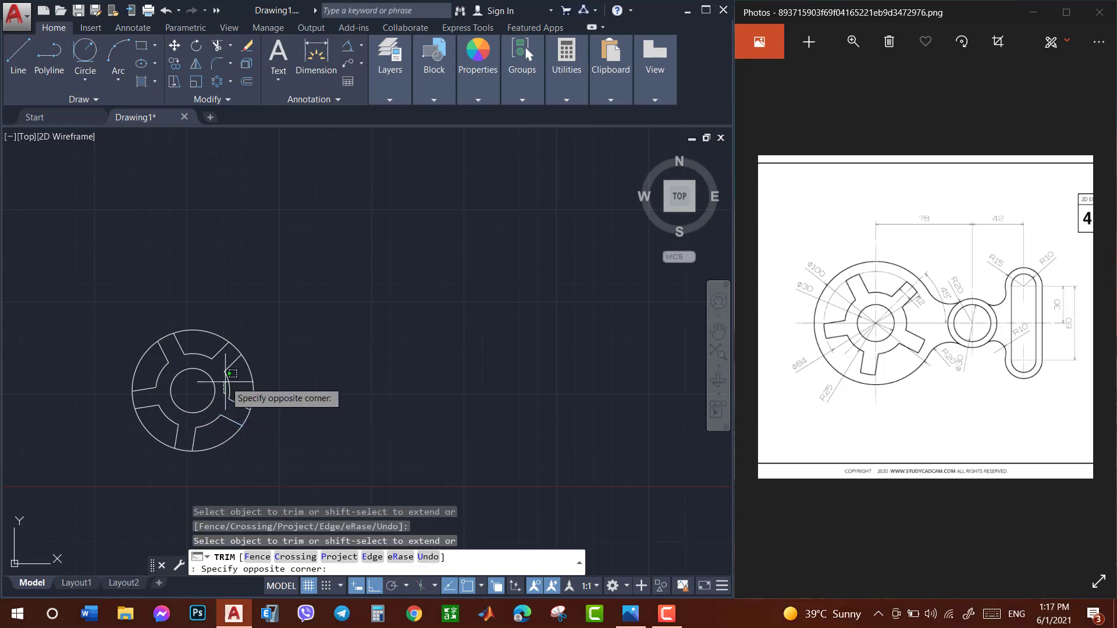
click(229, 368)
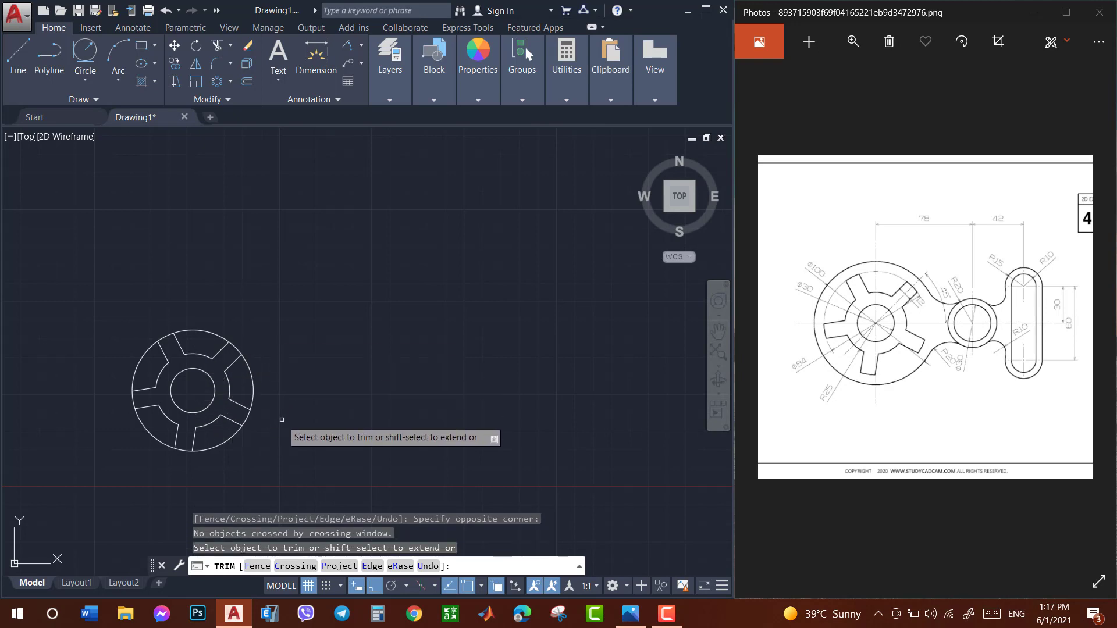
Trim the outer circle arcs between the five spokes.
click(196, 330)
click(146, 348)
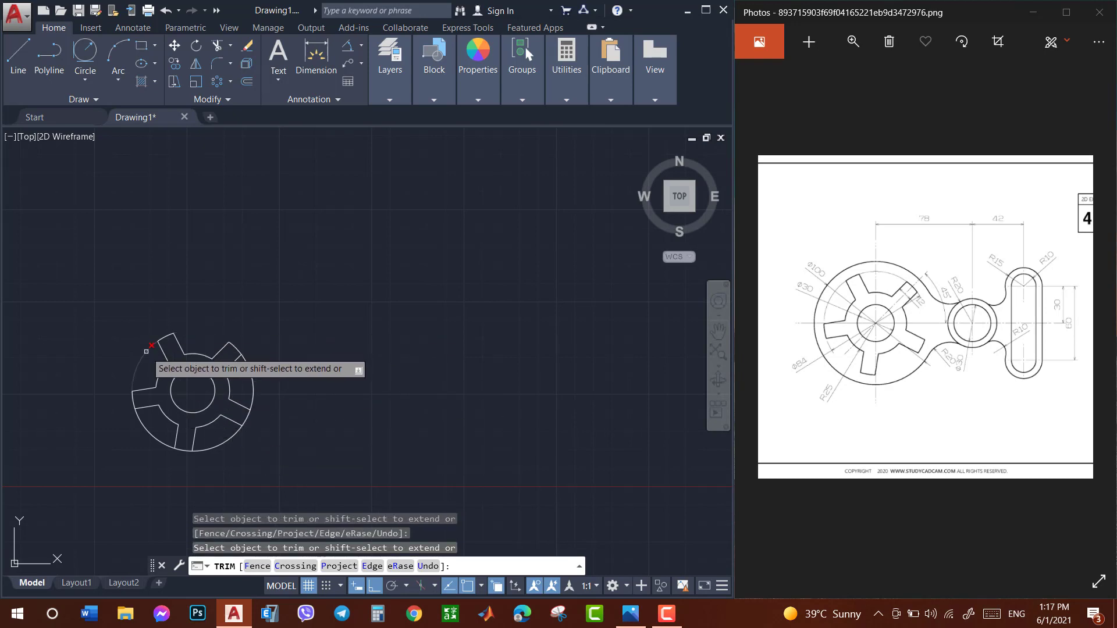
click(144, 405)
click(175, 442)
click(216, 448)
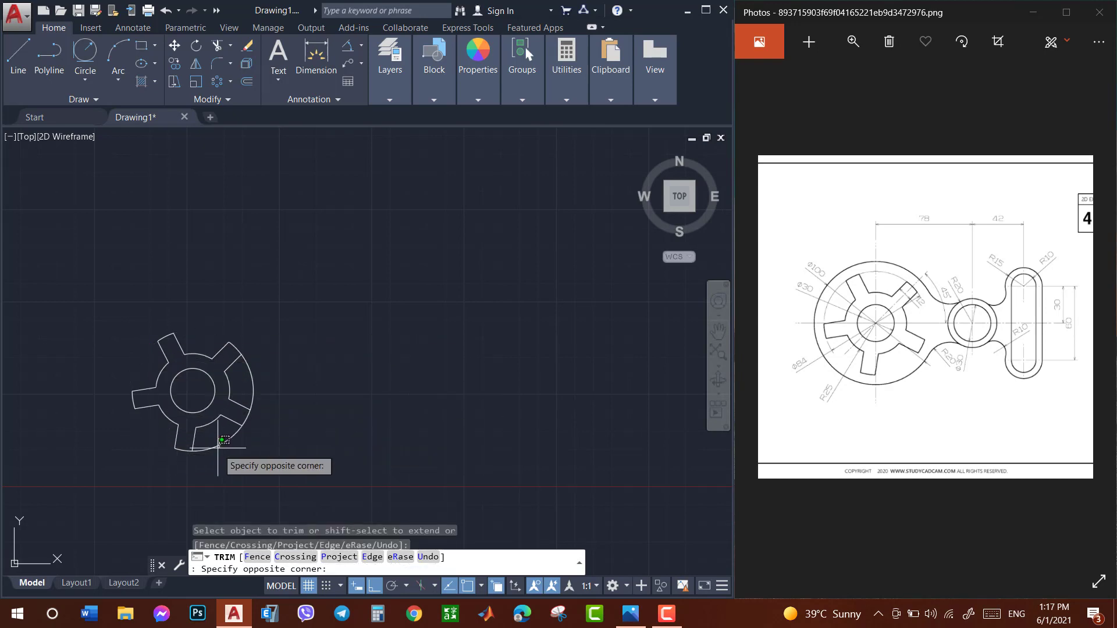
click(240, 421)
click(250, 377)
key(Escape)
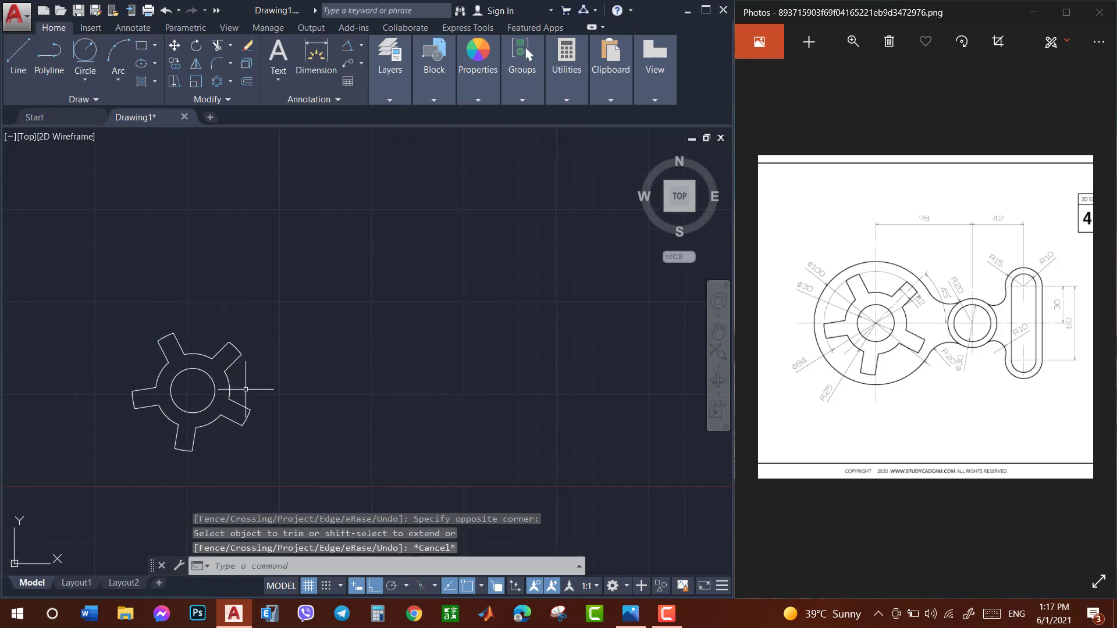
text(c)
Draw a radius-50 circle centred on the hub centre.
key(Return)
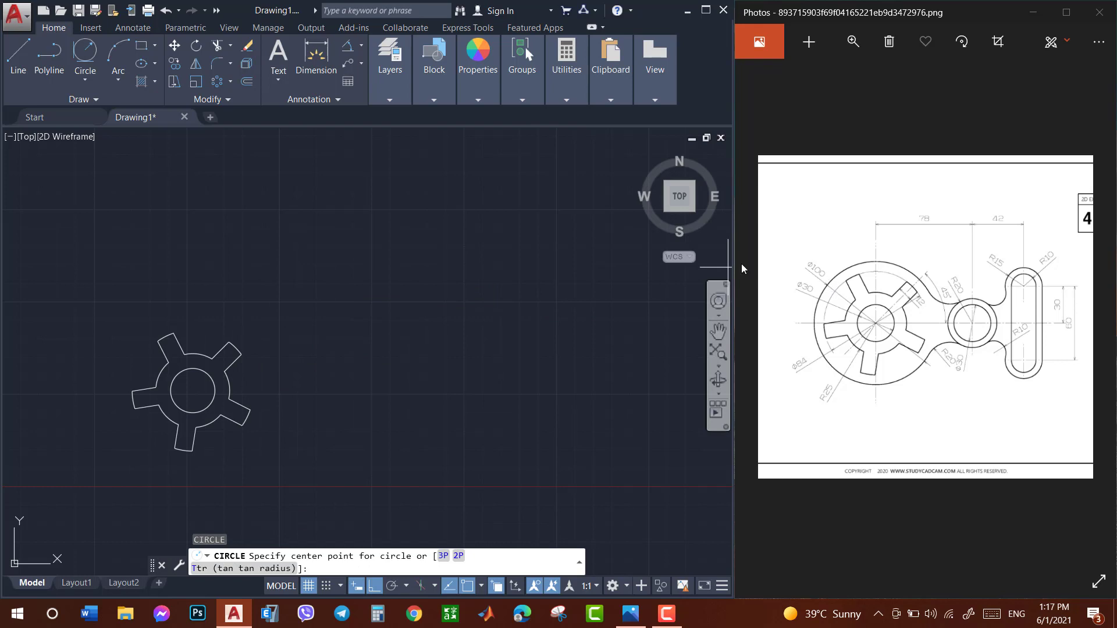
click(192, 391)
text(50)
key(Return)
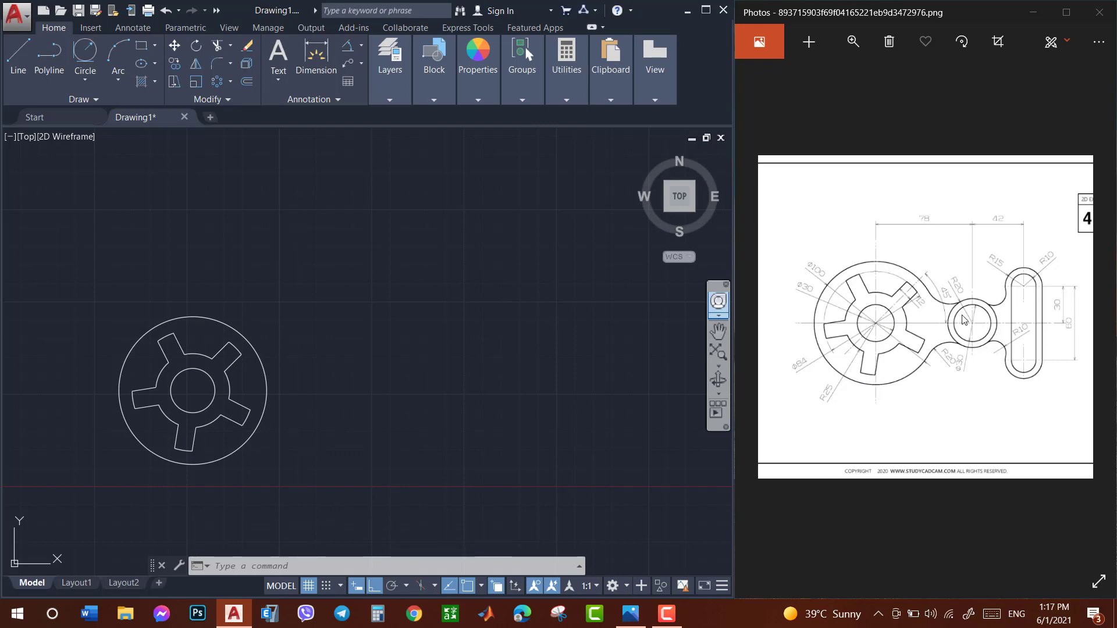
Draw a 78-unit horizontal guide line rightward from the hub centre.
text(l)
key(Return)
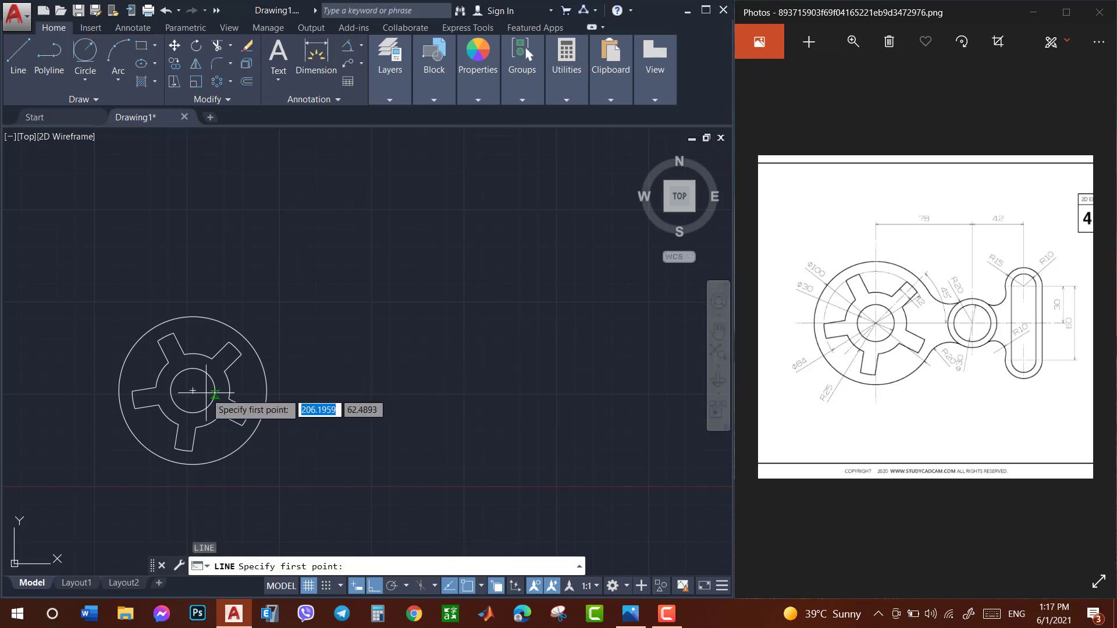
click(193, 390)
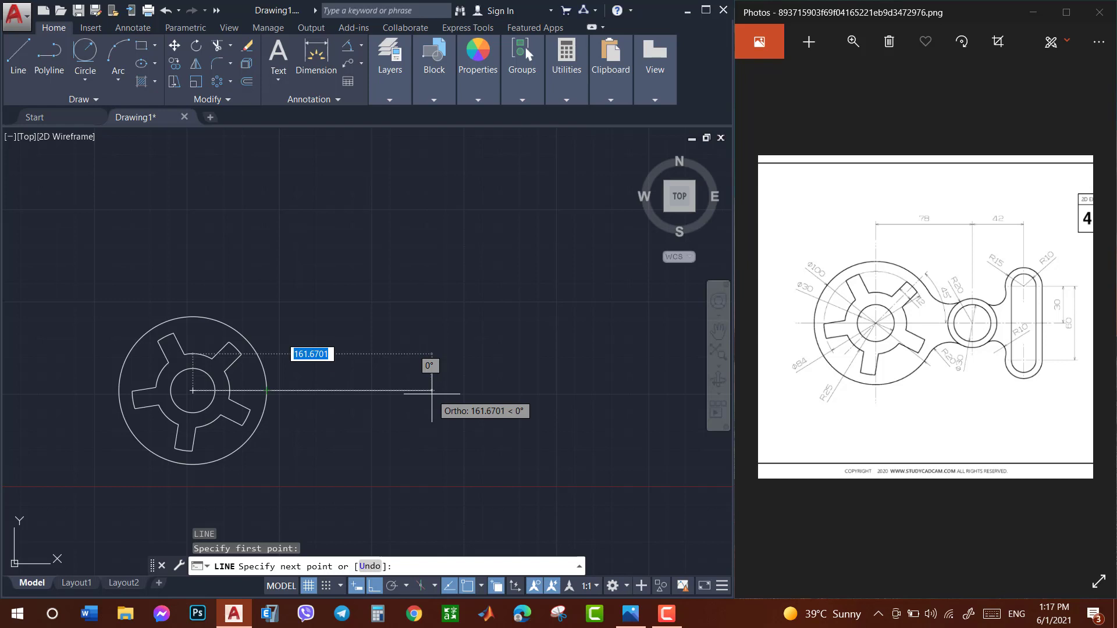
text(78)
key(Return)
key(Escape)
text(c)
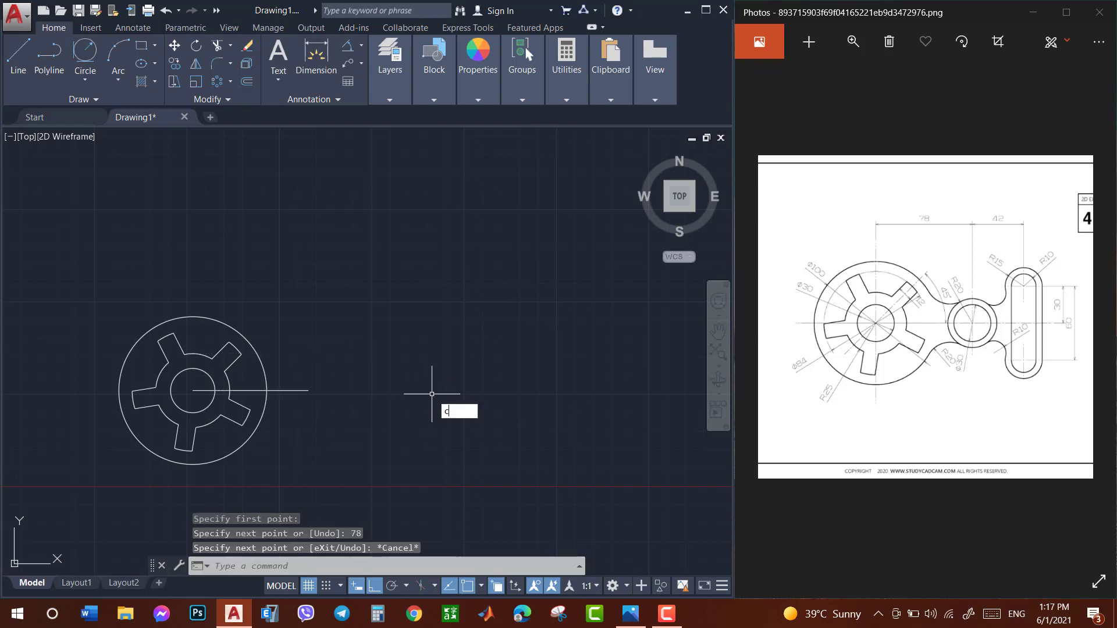
Draw trial circles of radius 15 and 30 at the guide line's end, then delete them.
key(Return)
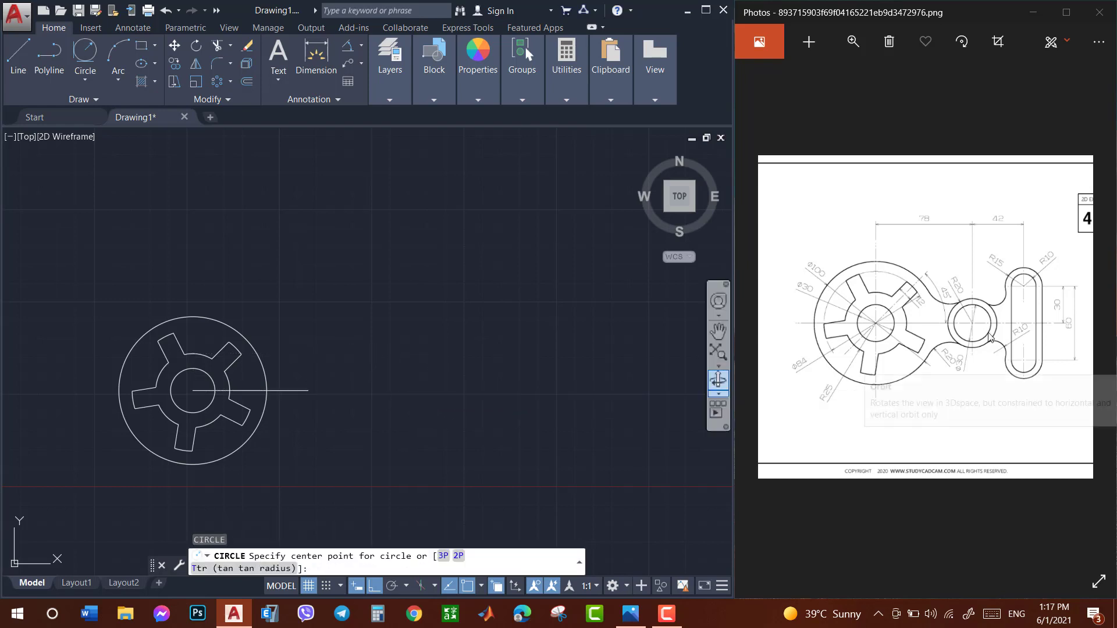
click(308, 391)
text(15)
key(Return)
key(Return)
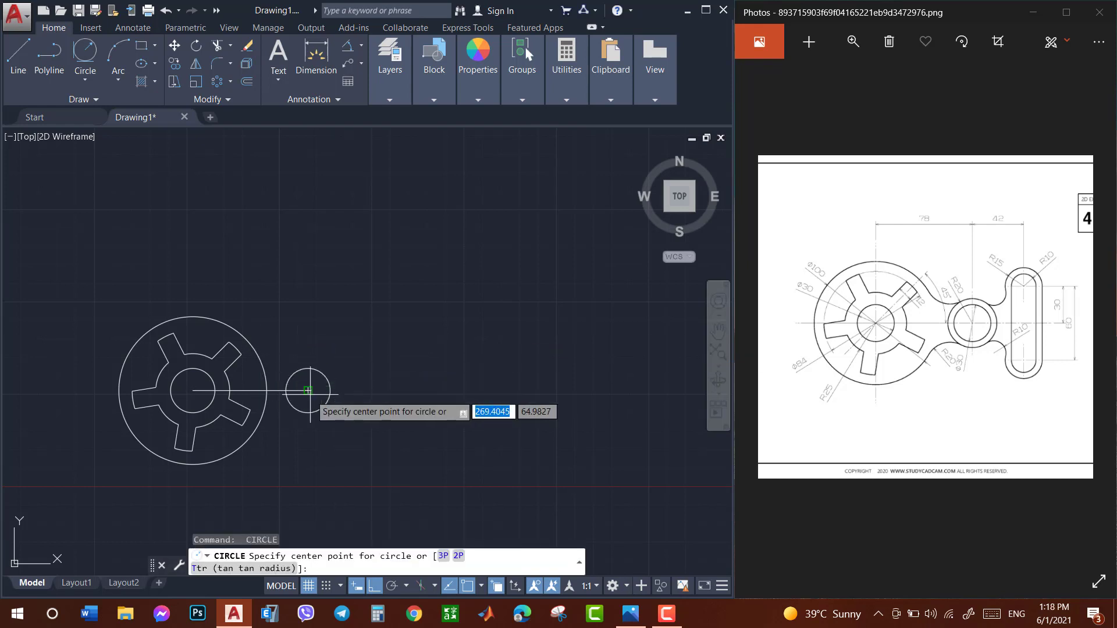
click(307, 391)
text(30)
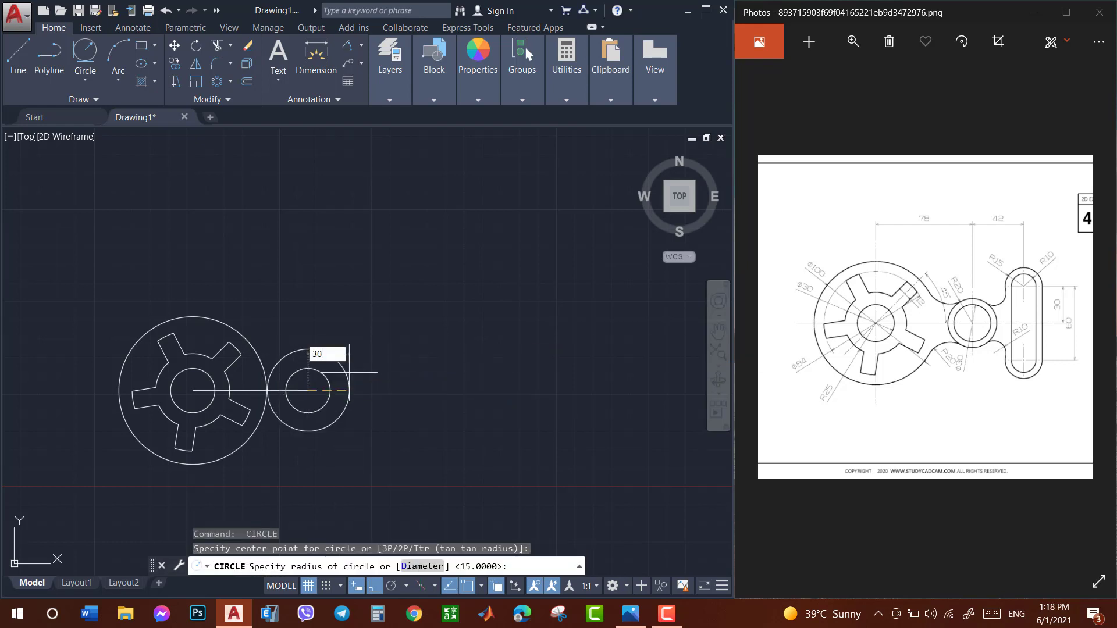
key(Return)
key(Escape)
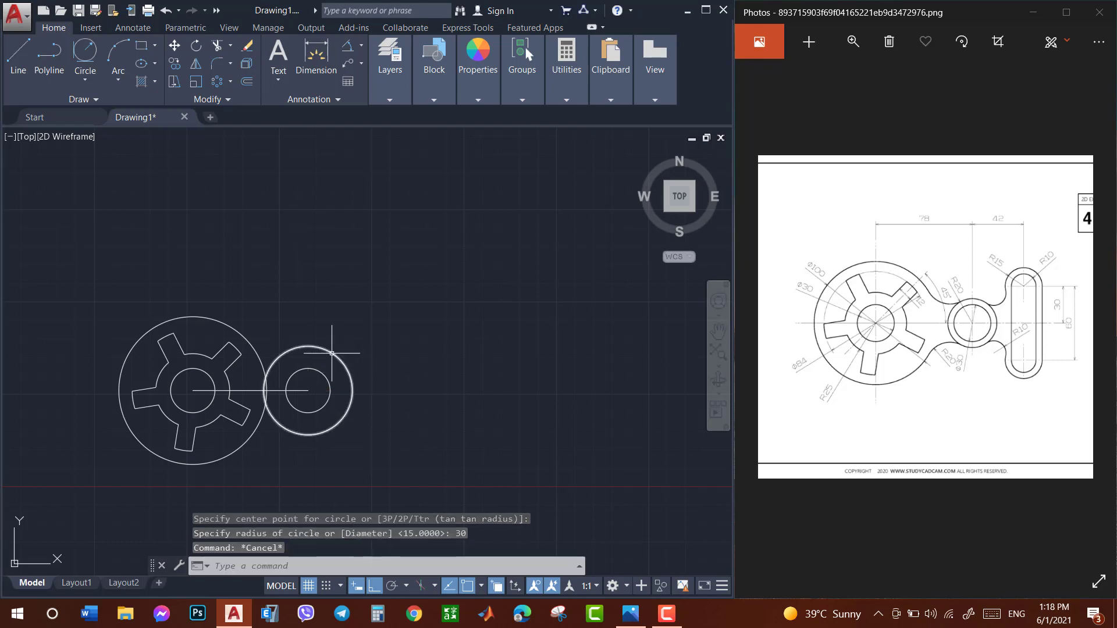
click(332, 353)
key(Delete)
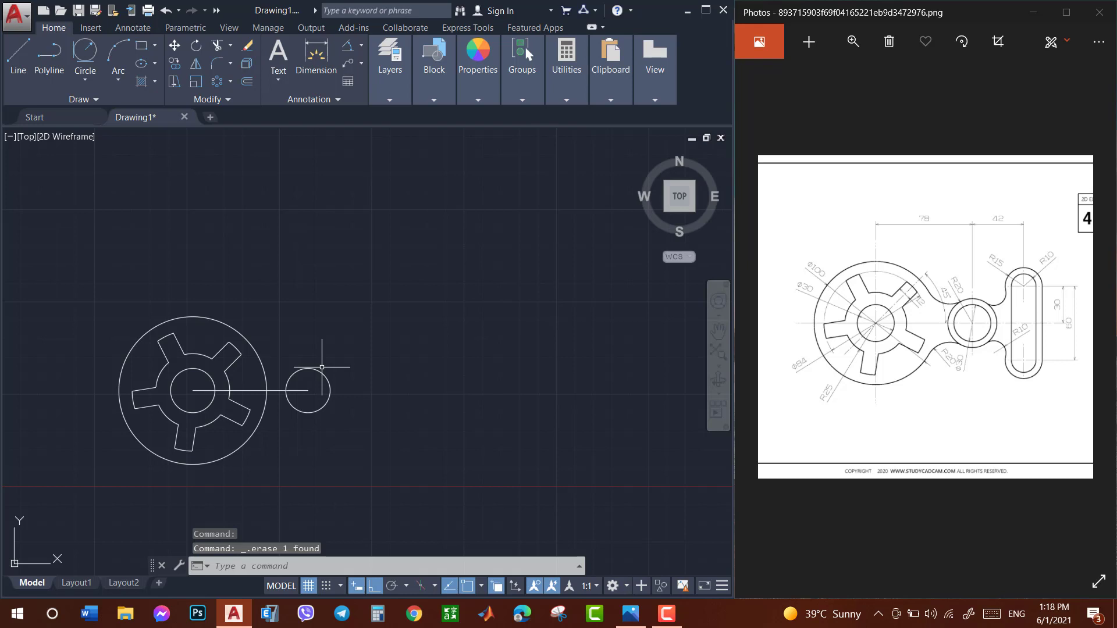
click(322, 372)
key(Delete)
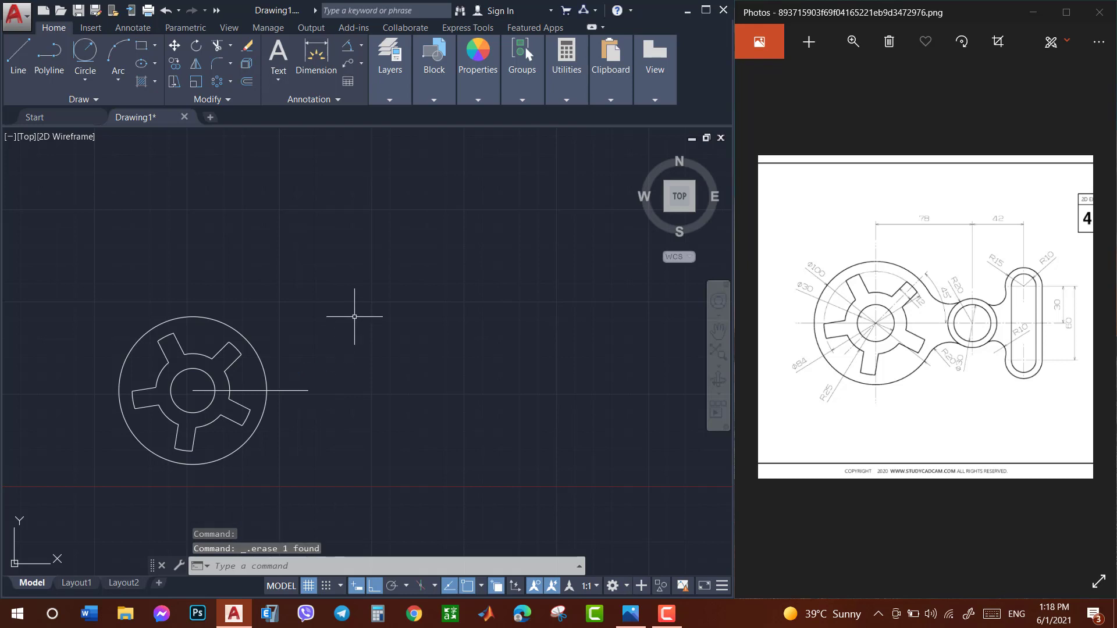
text(c)
Draw concentric circles of radius 15 and 20 at the line's end and erase the guide line.
key(Return)
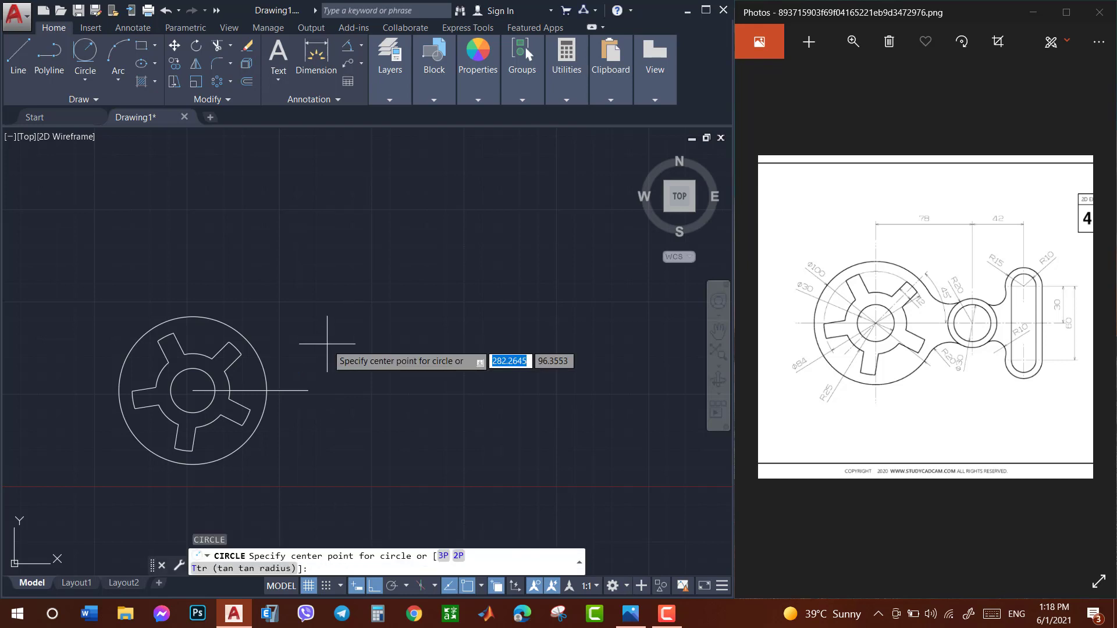
click(308, 391)
text(15)
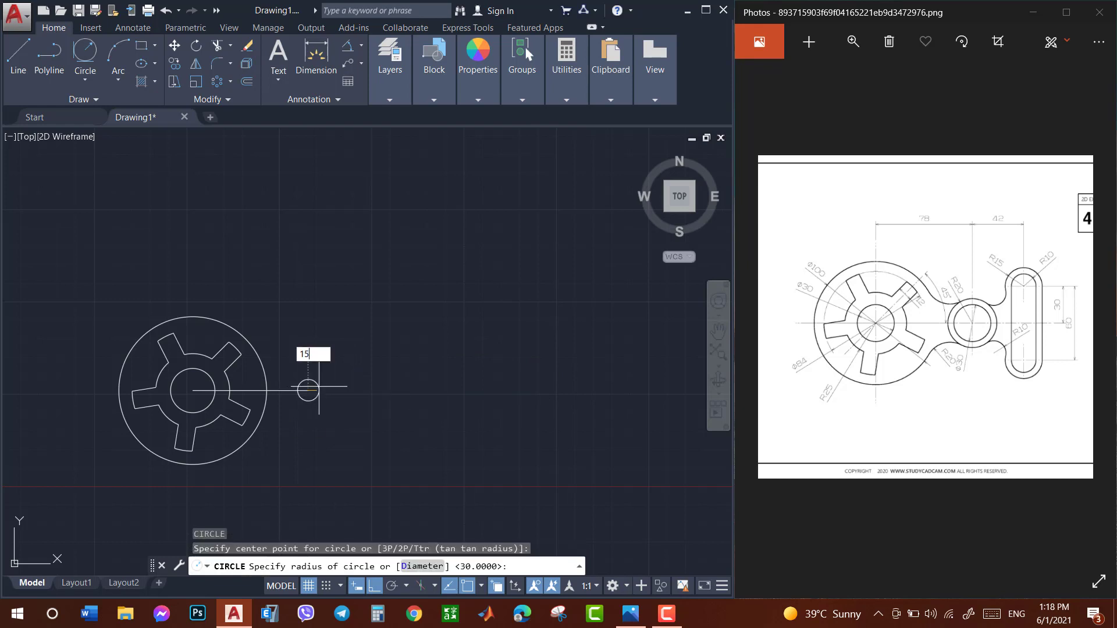
key(Return)
key(Return)
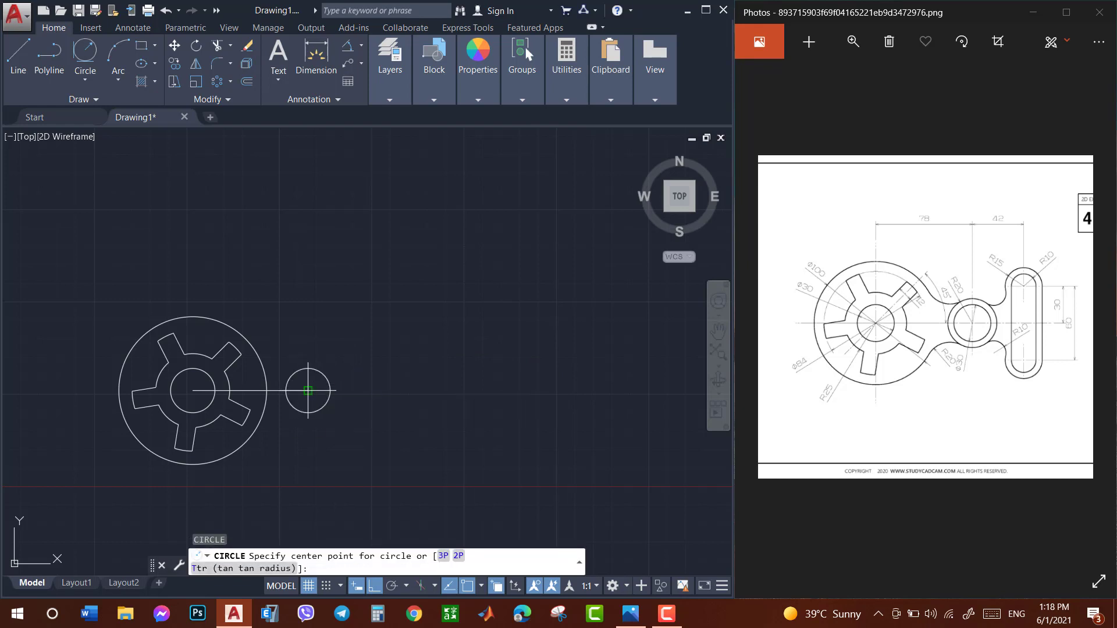
click(307, 390)
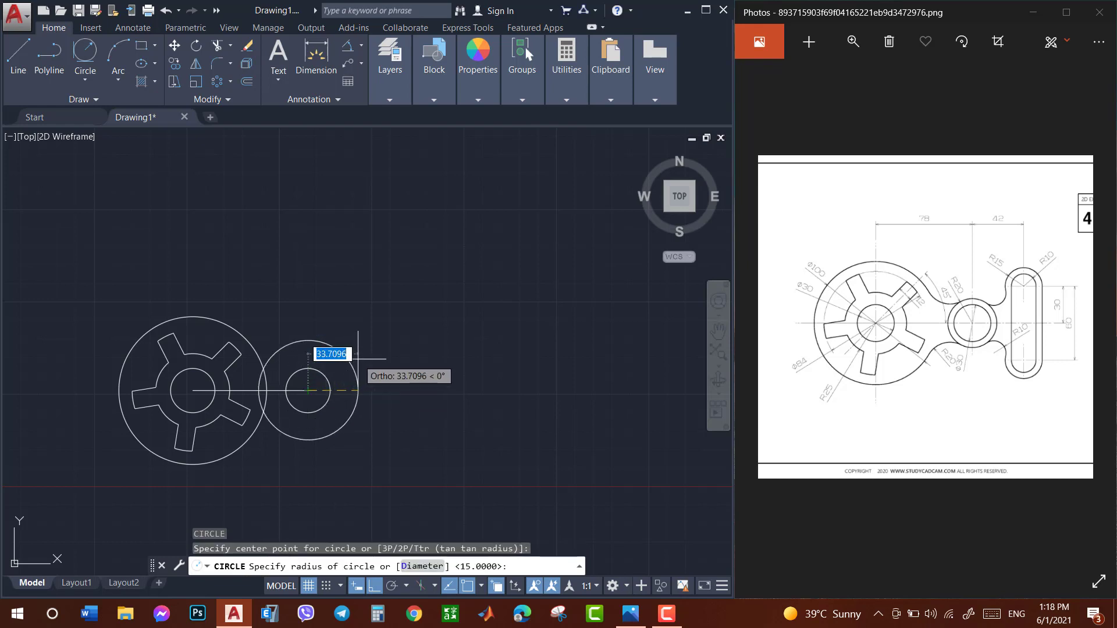
text(20)
key(Return)
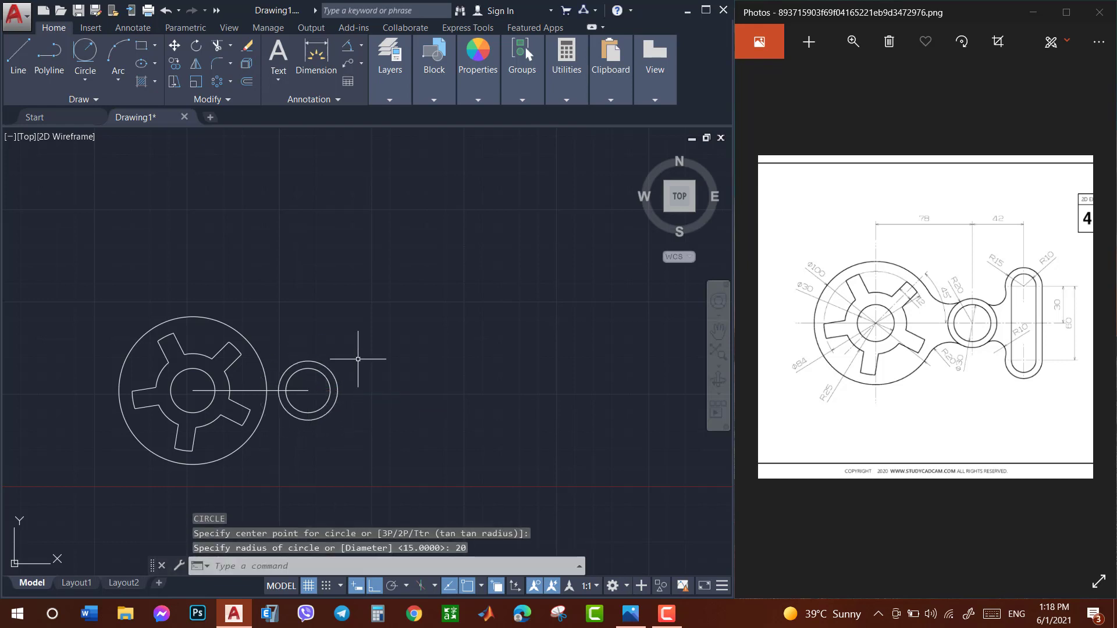
click(302, 390)
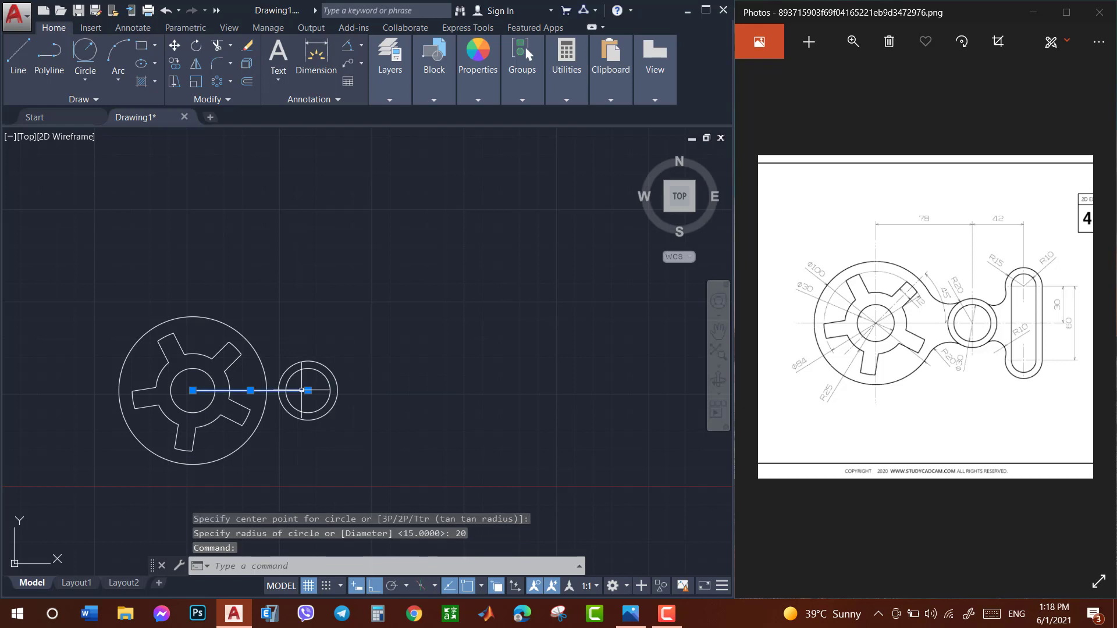
key(Delete)
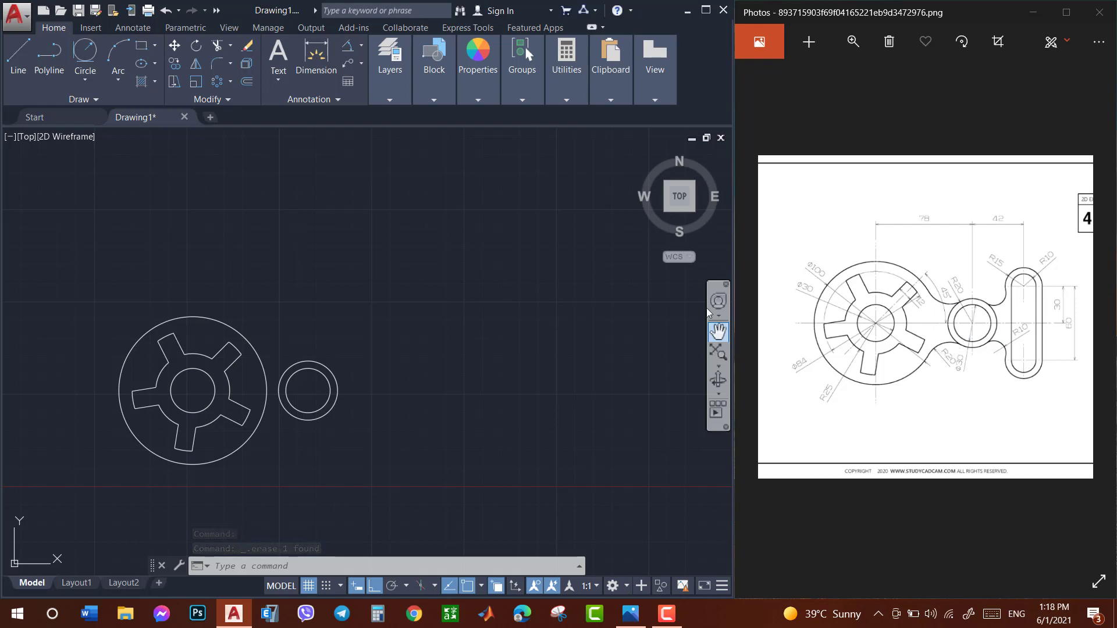
Draw an R20 circle tangent to both hubs' outer circles and trim it to a connecting arc.
click(84, 80)
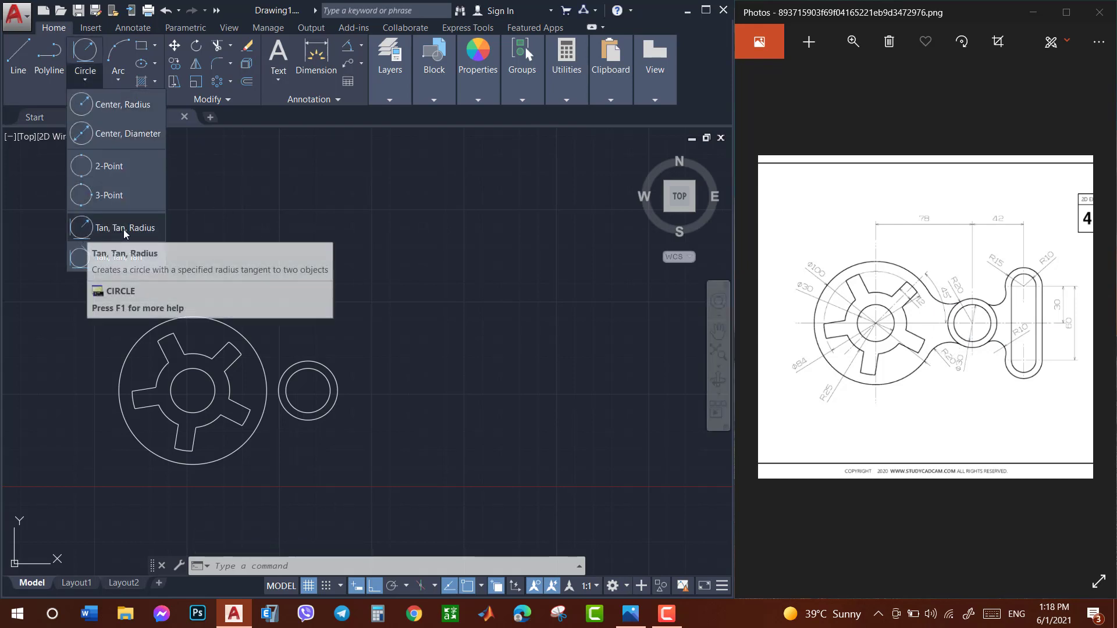
click(94, 231)
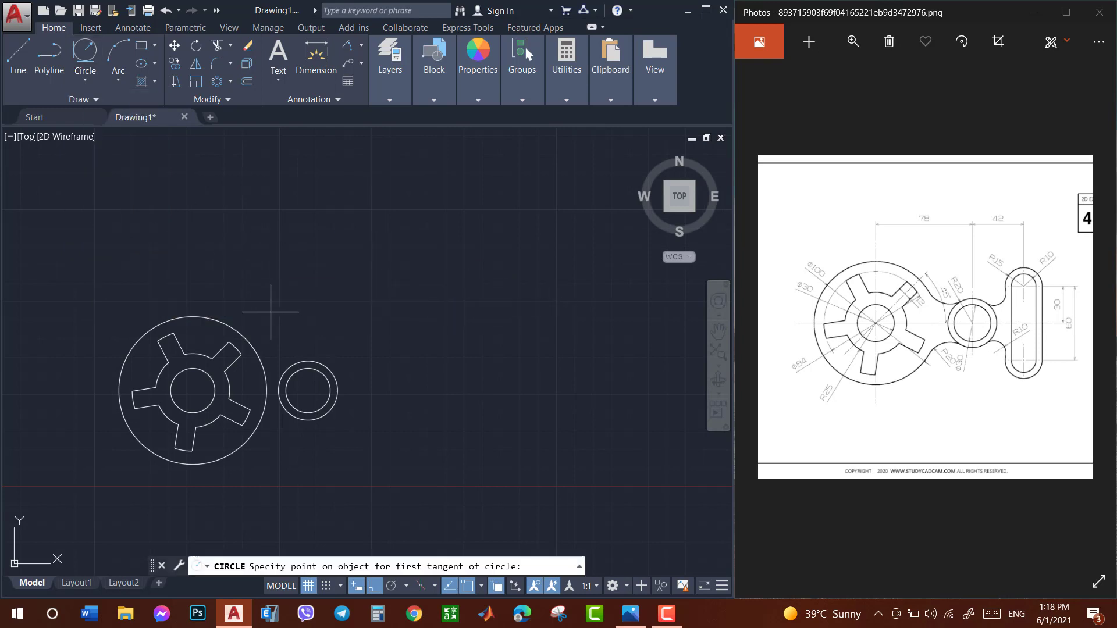
click(289, 368)
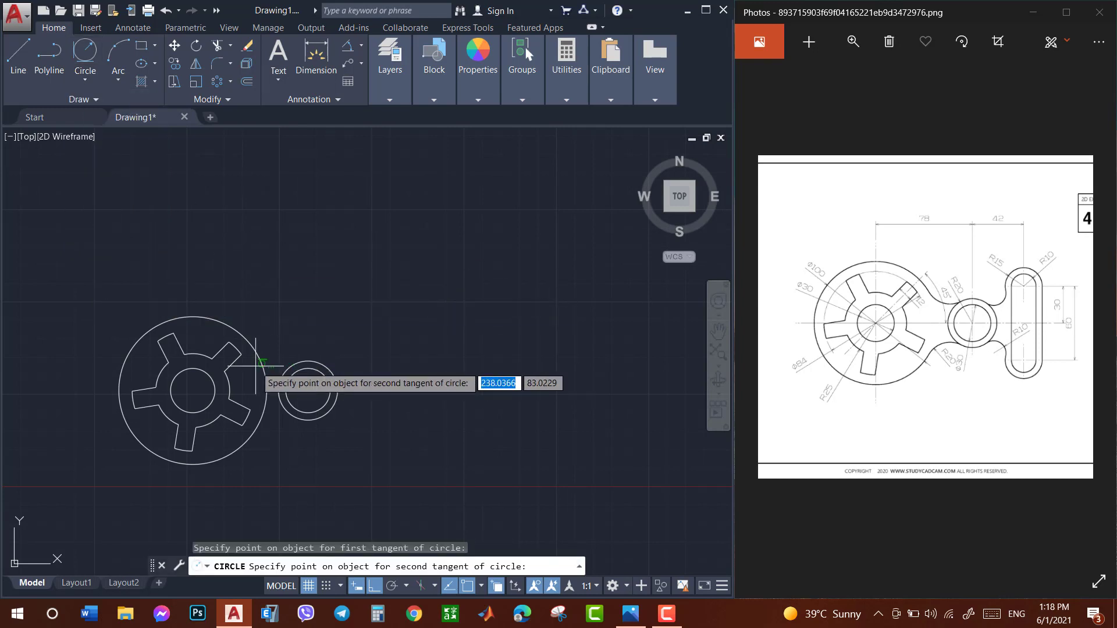
click(258, 363)
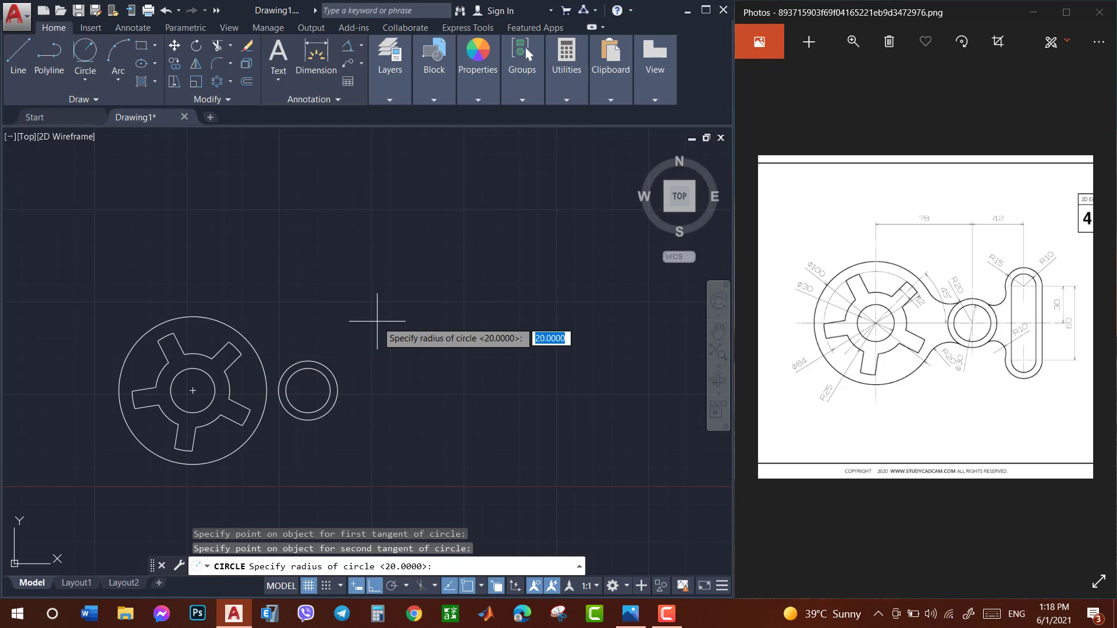
text(20)
key(Return)
text(TR)
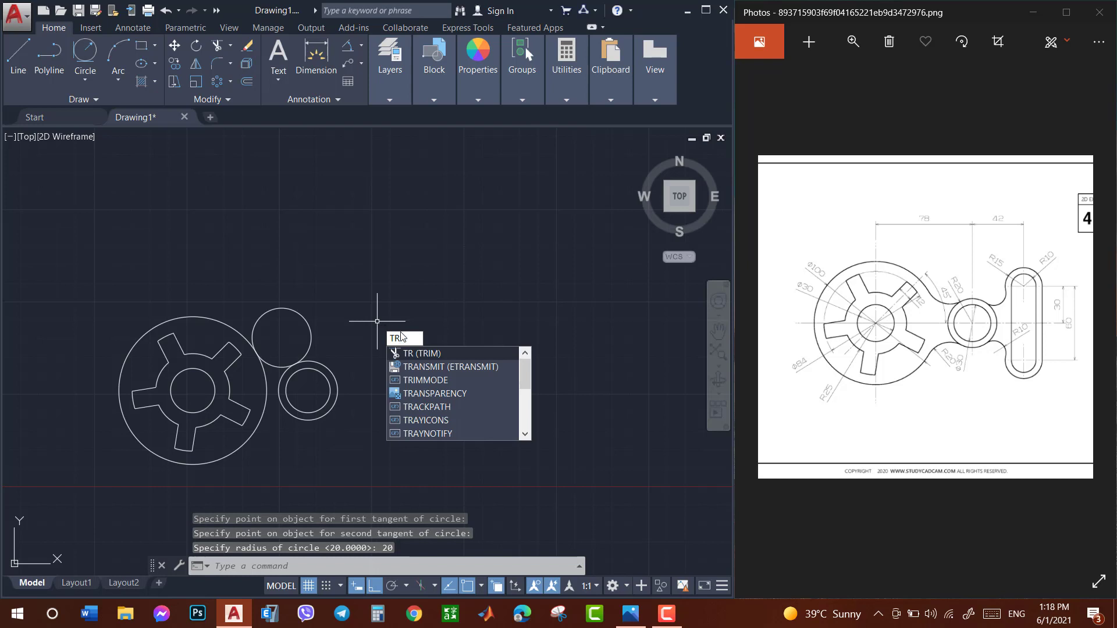
click(429, 350)
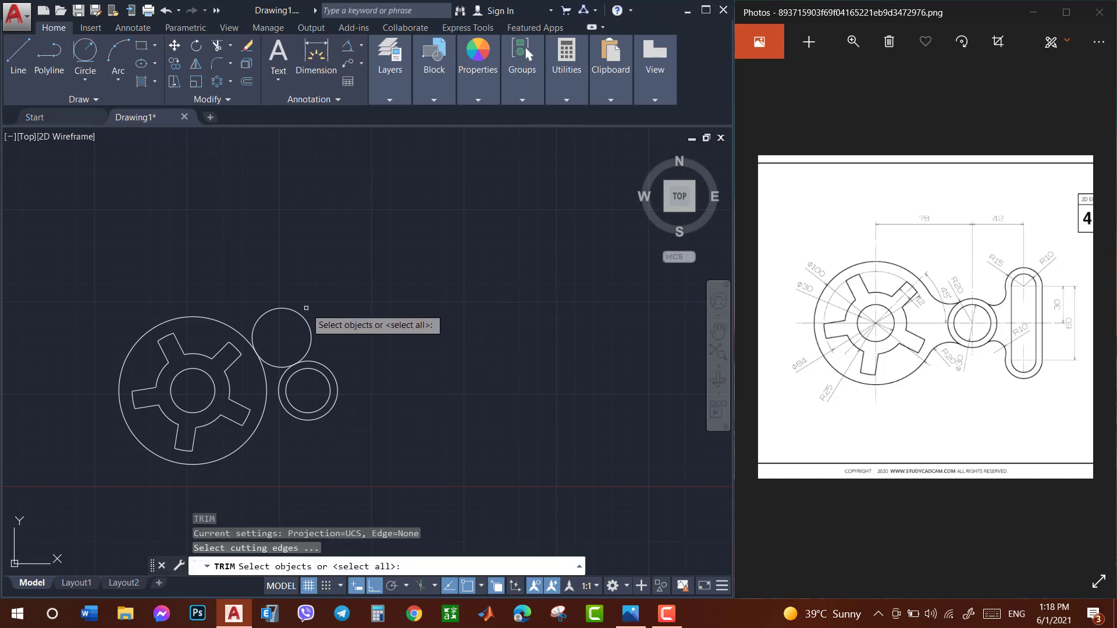
key(Return)
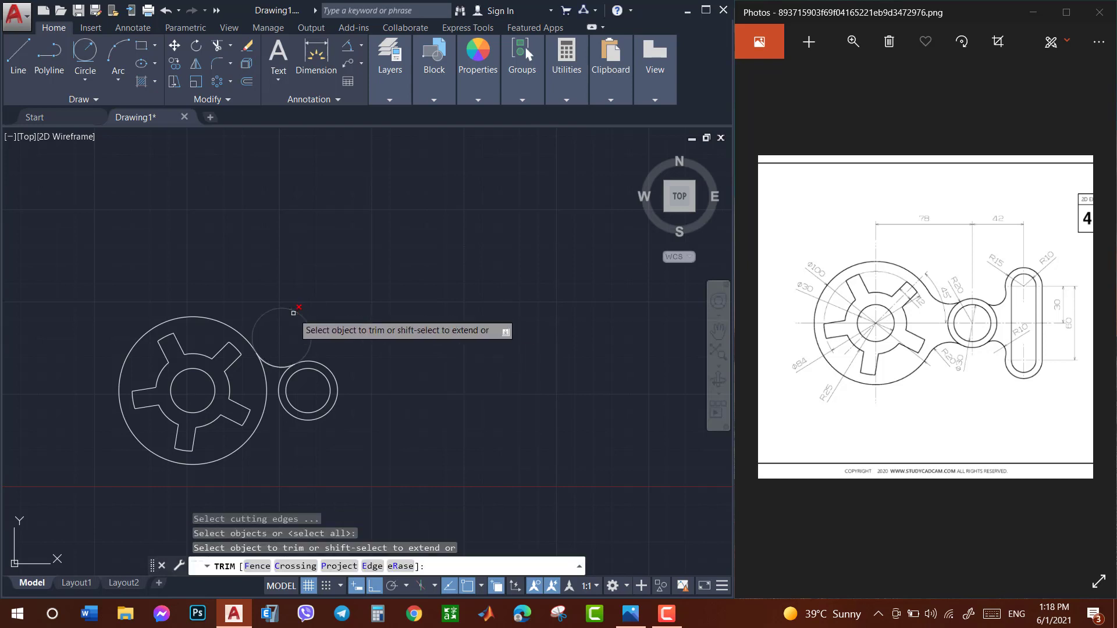
click(293, 313)
key(Escape)
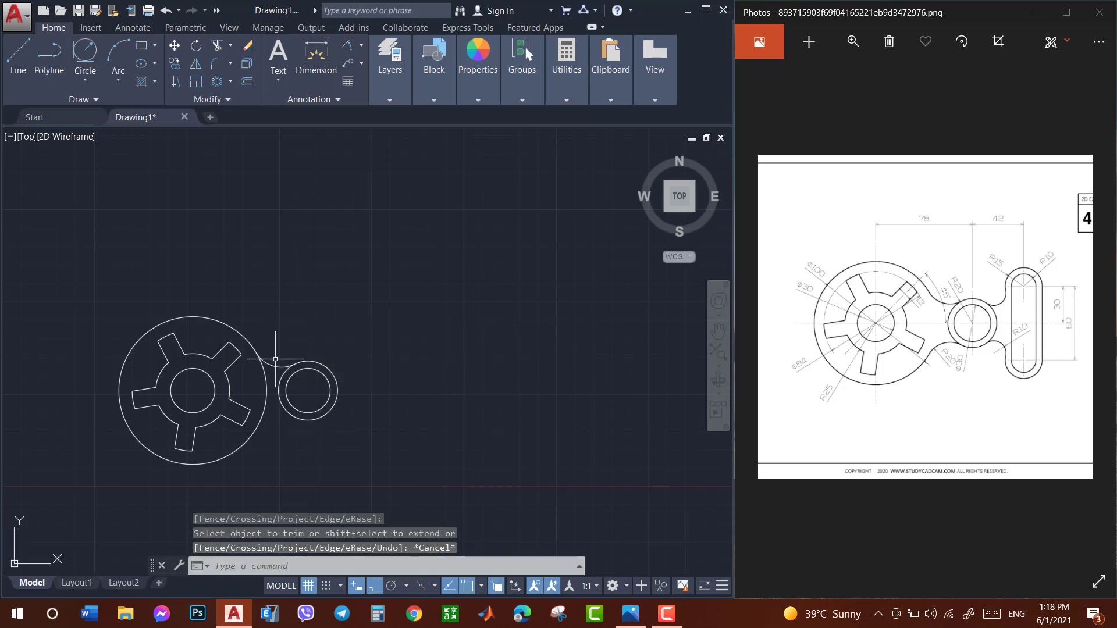
Mirror the connecting arc about the horizontal centre line, keeping the original.
click(271, 364)
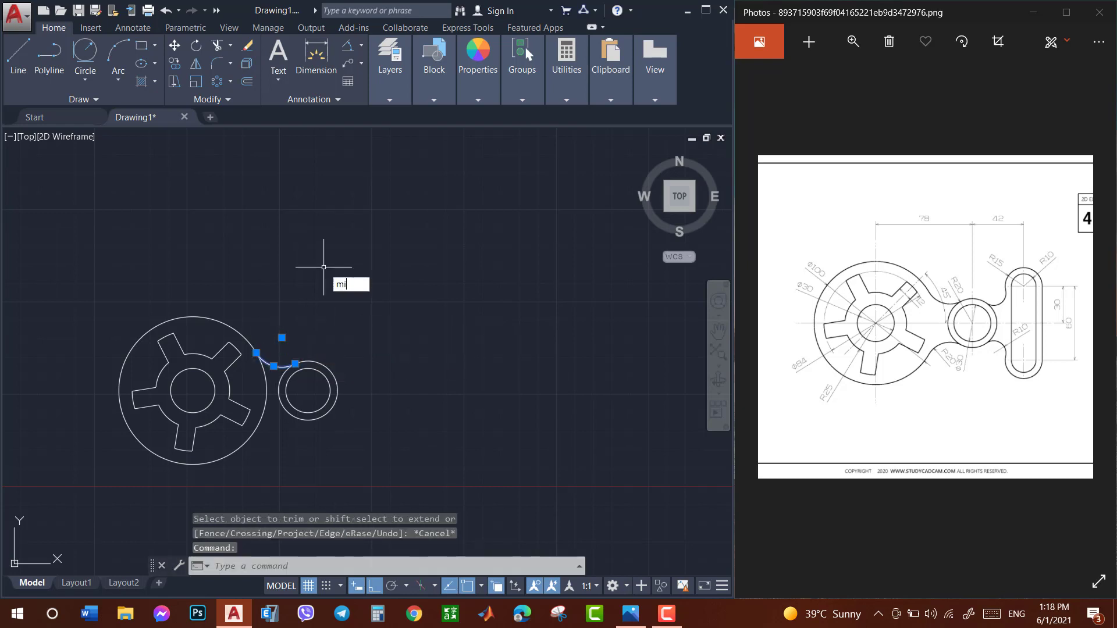
key(Return)
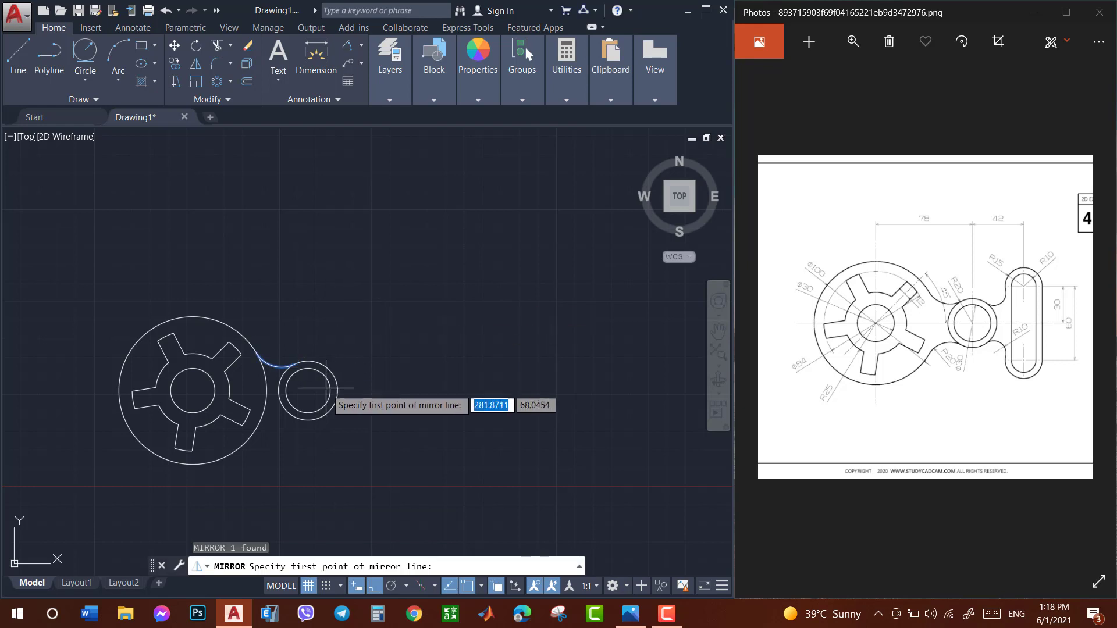
click(308, 390)
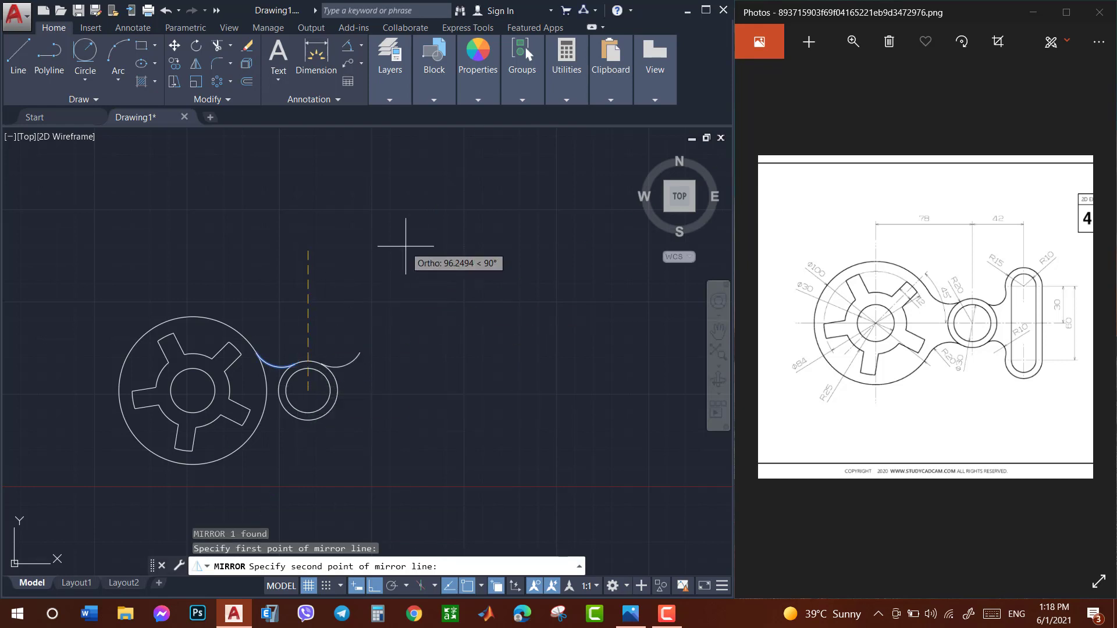
click(587, 329)
click(604, 381)
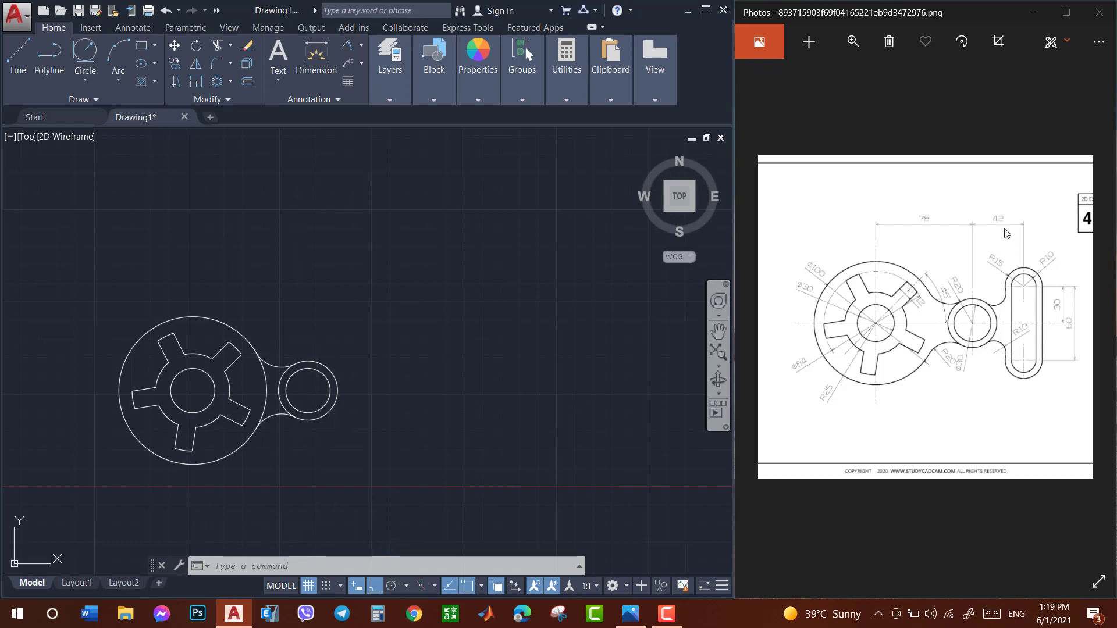
Draw a 42-unit horizontal guide line from the small hub centre, then a 30-unit vertical line.
text(l)
key(Return)
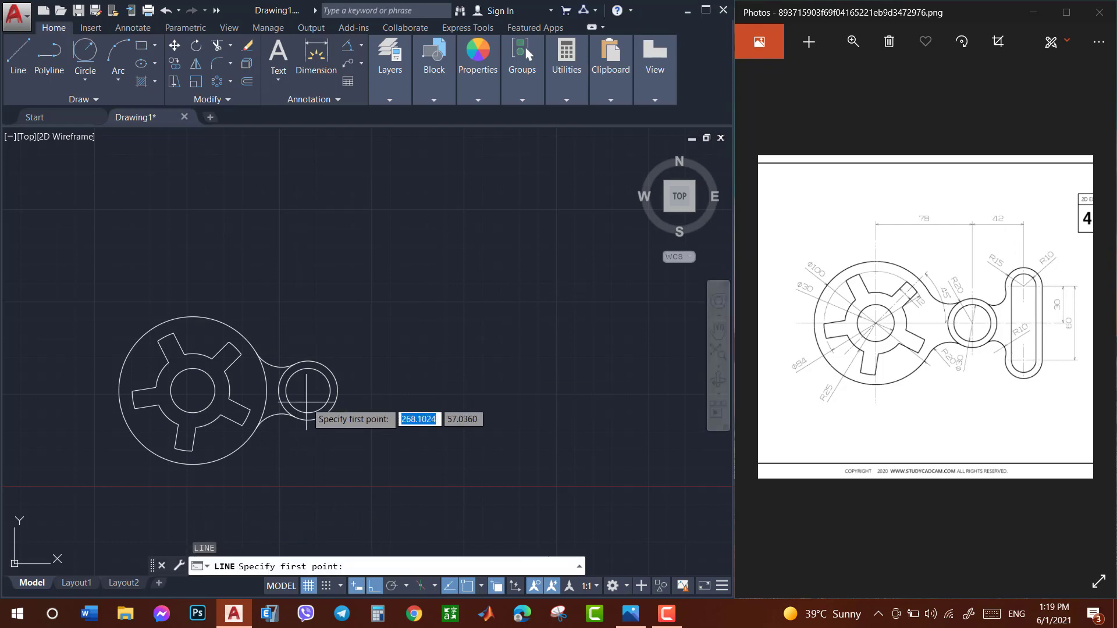
click(307, 390)
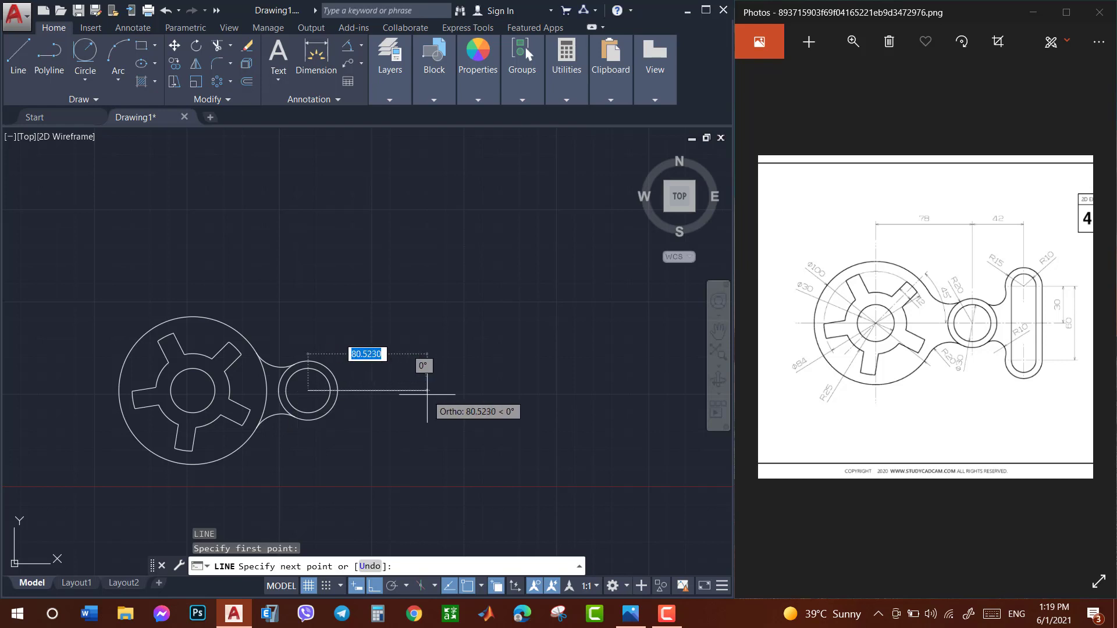
text(42)
key(Return)
key(Escape)
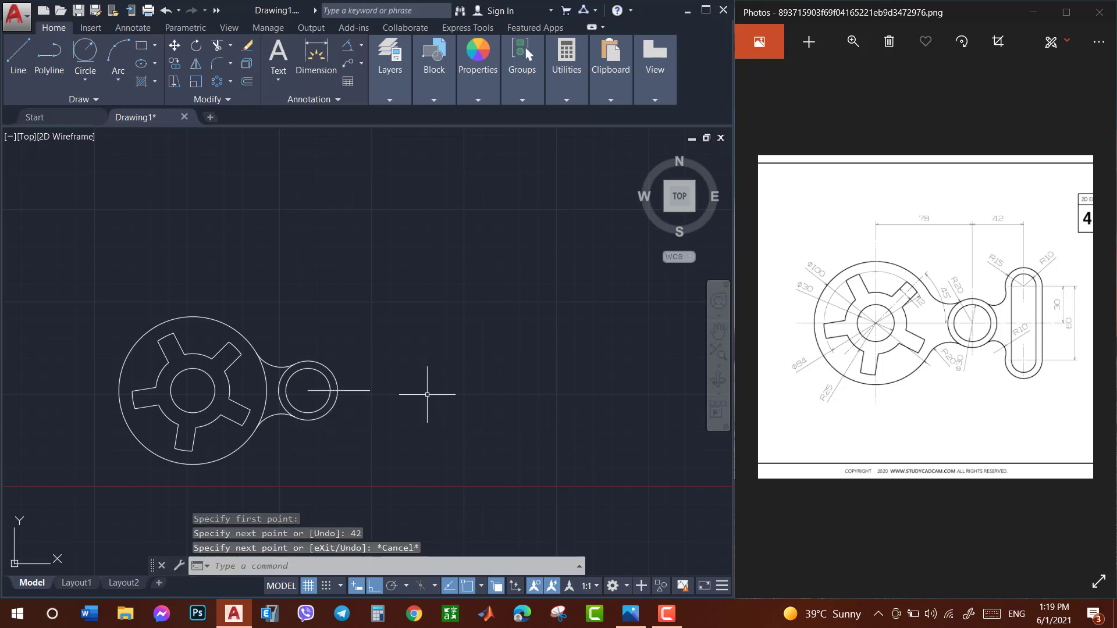
key(Return)
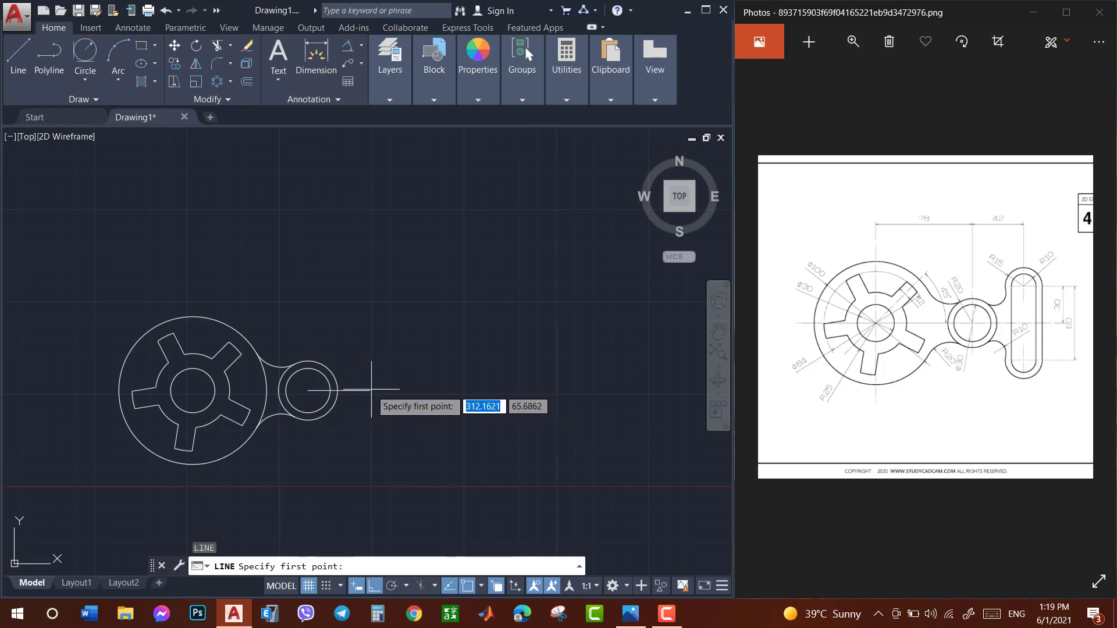
click(370, 391)
text(30)
key(Return)
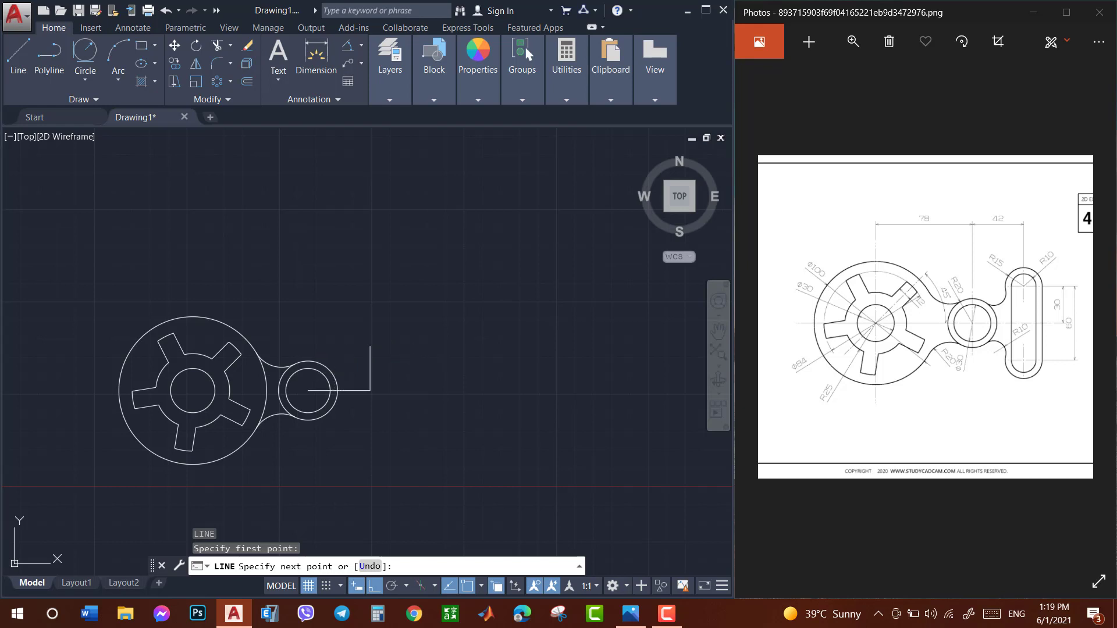
key(Escape)
Draw concentric R10 and R15 circles at the vertical line's top end.
key(Return)
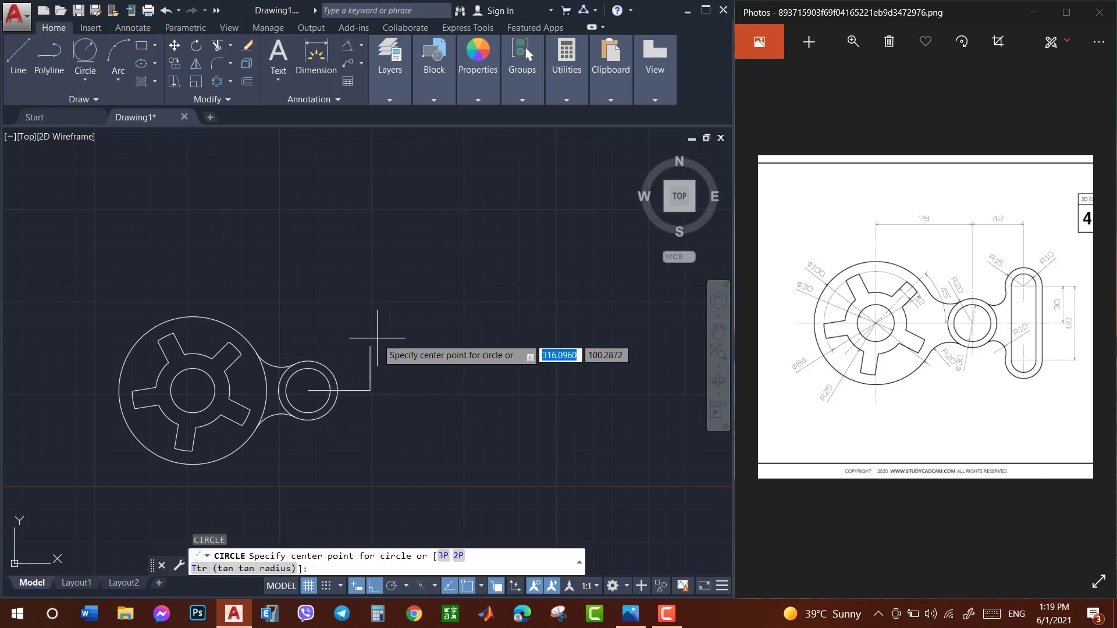
click(370, 346)
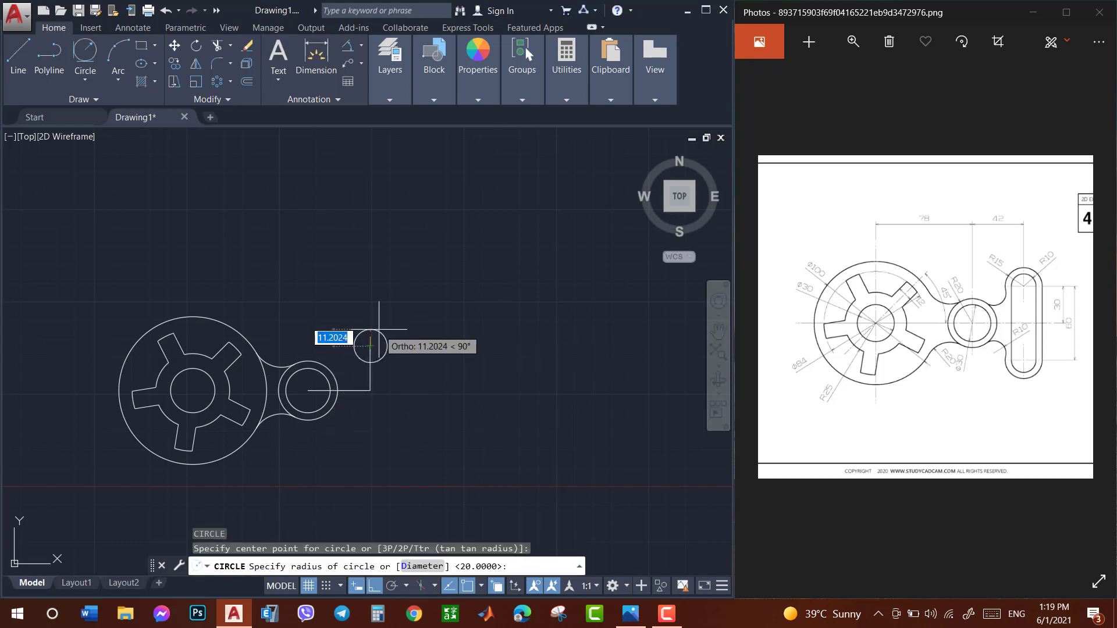
text(10)
key(Return)
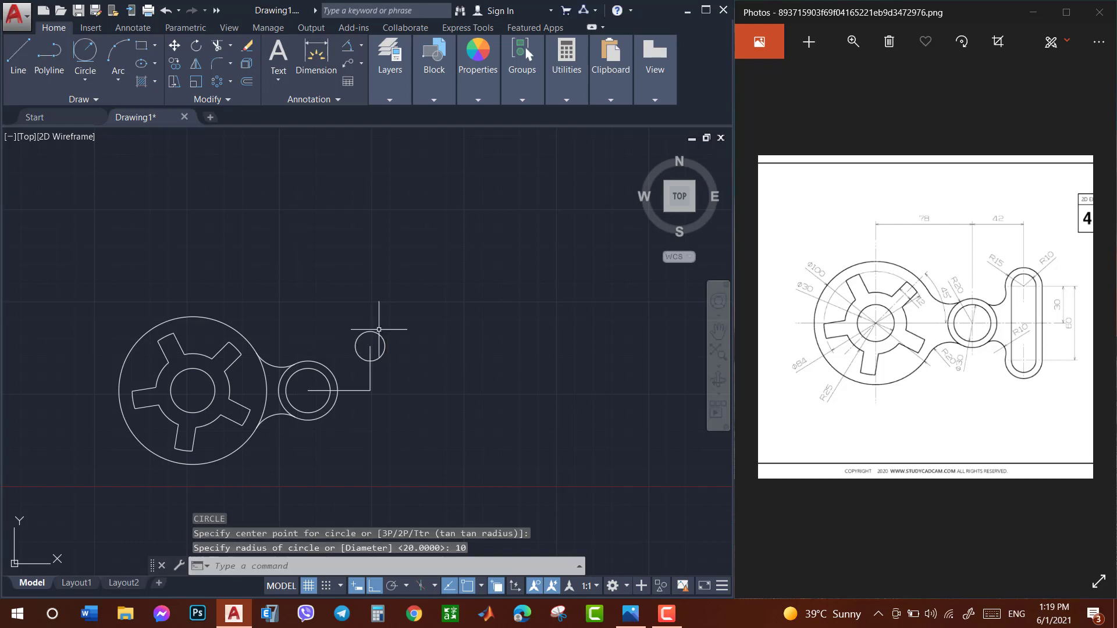
key(Return)
click(370, 346)
text(15)
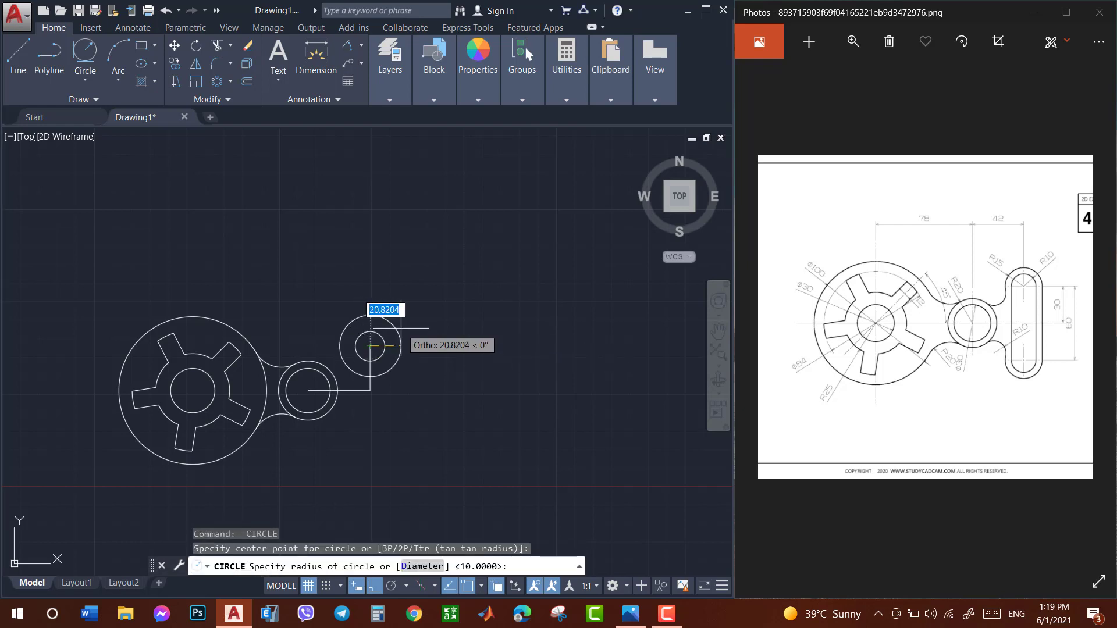
key(Return)
Trim both circles' lower halves along a horizontal helper line, then delete the helper line.
text(l)
key(Return)
scroll(393, 341, up, 2)
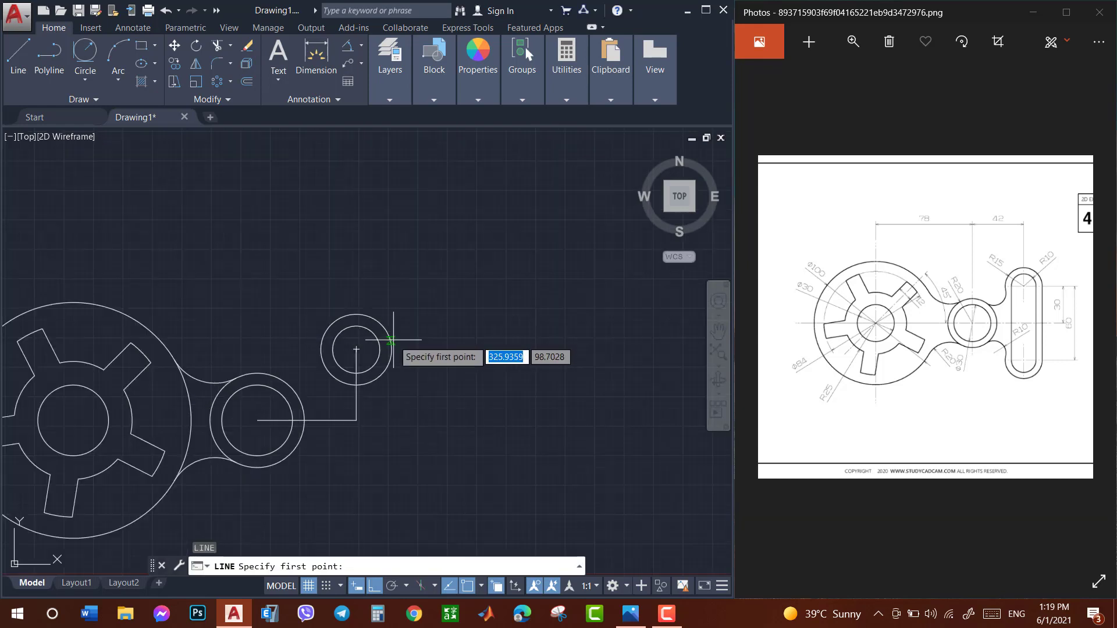
click(391, 349)
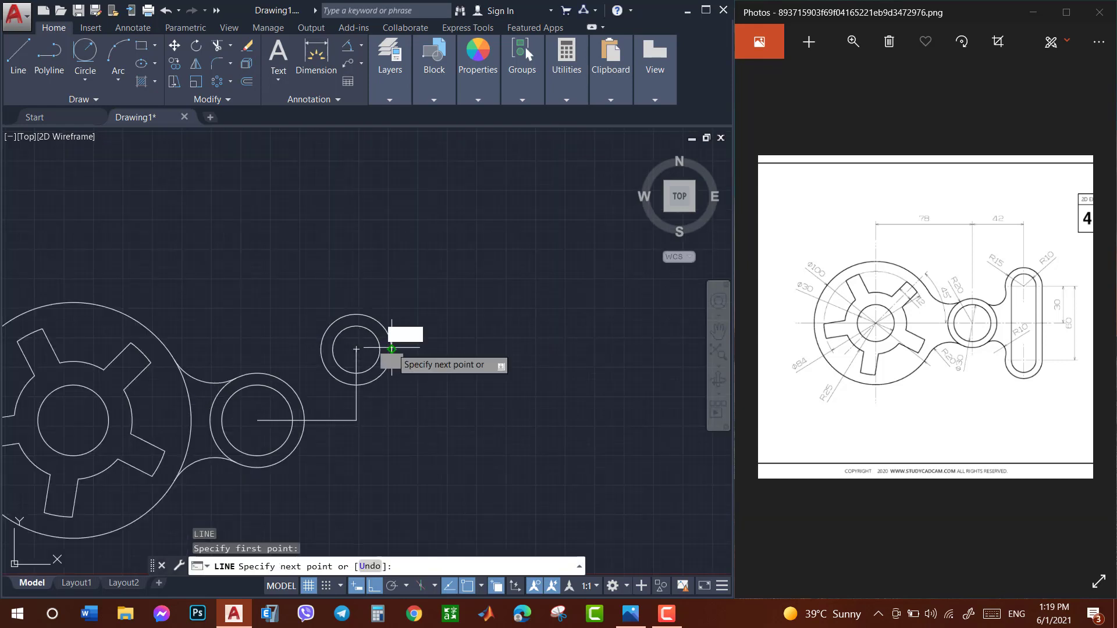
click(321, 349)
key(Escape)
text(tr)
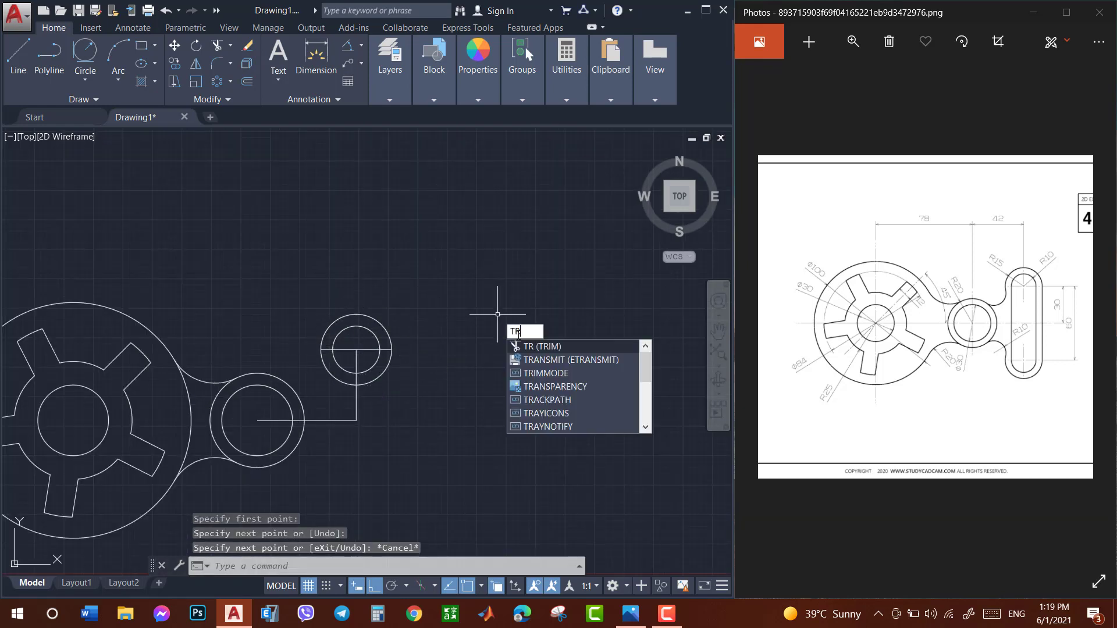
key(Return)
key(Return)
click(368, 366)
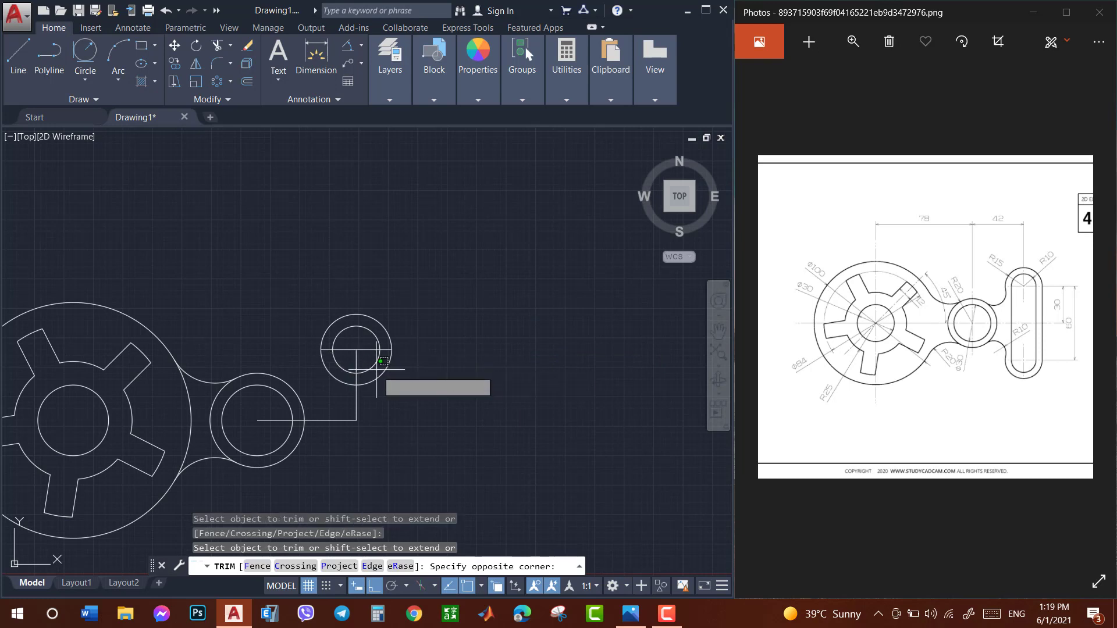
click(340, 369)
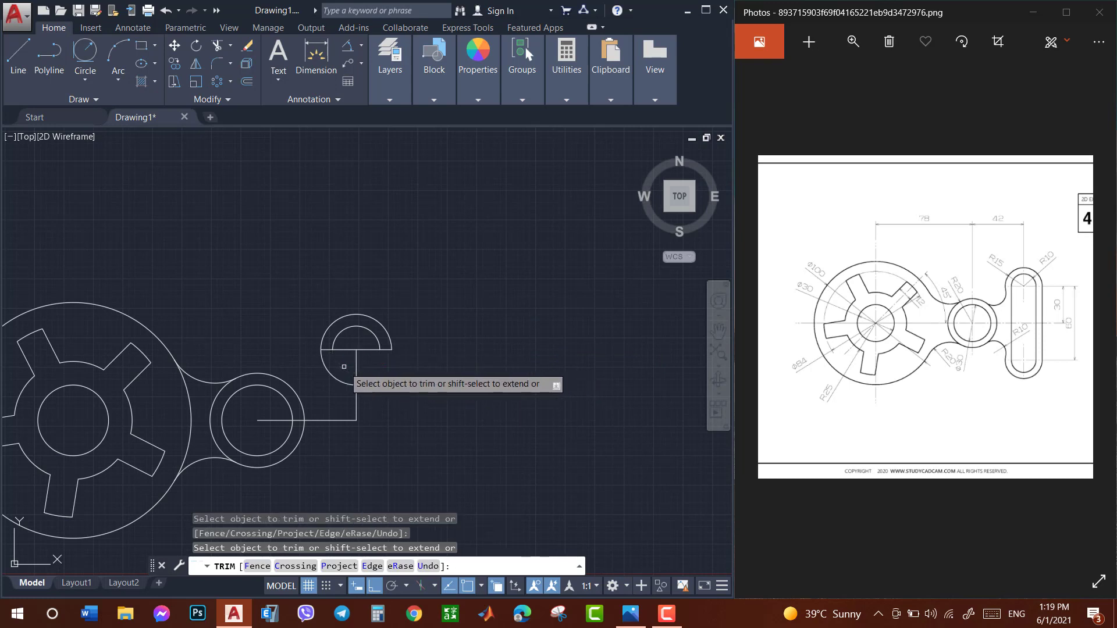
key(Escape)
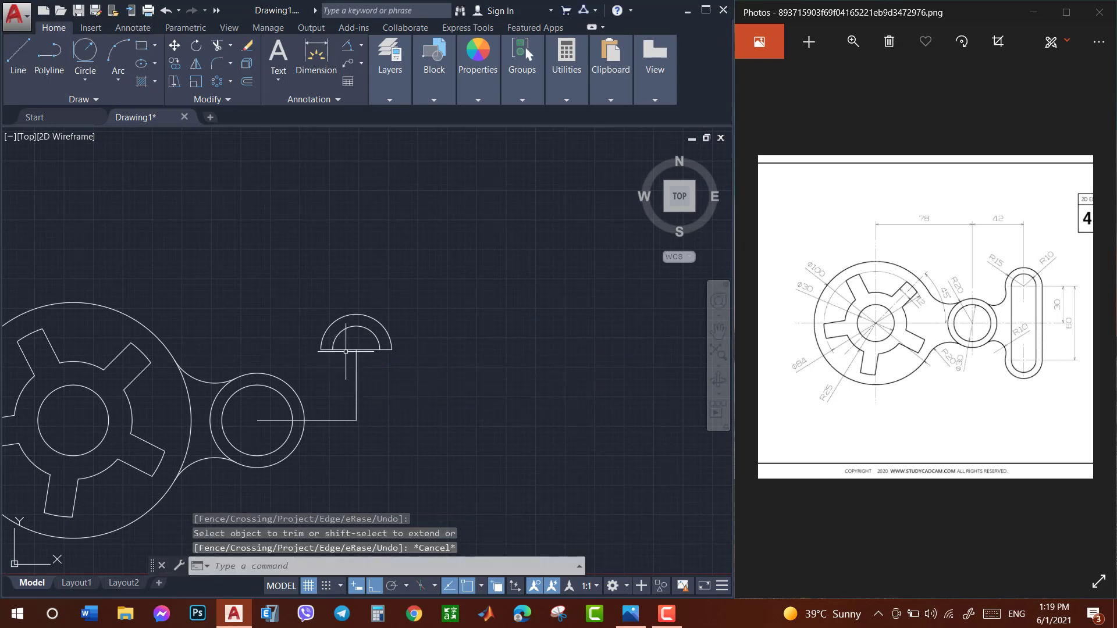
click(346, 350)
key(Delete)
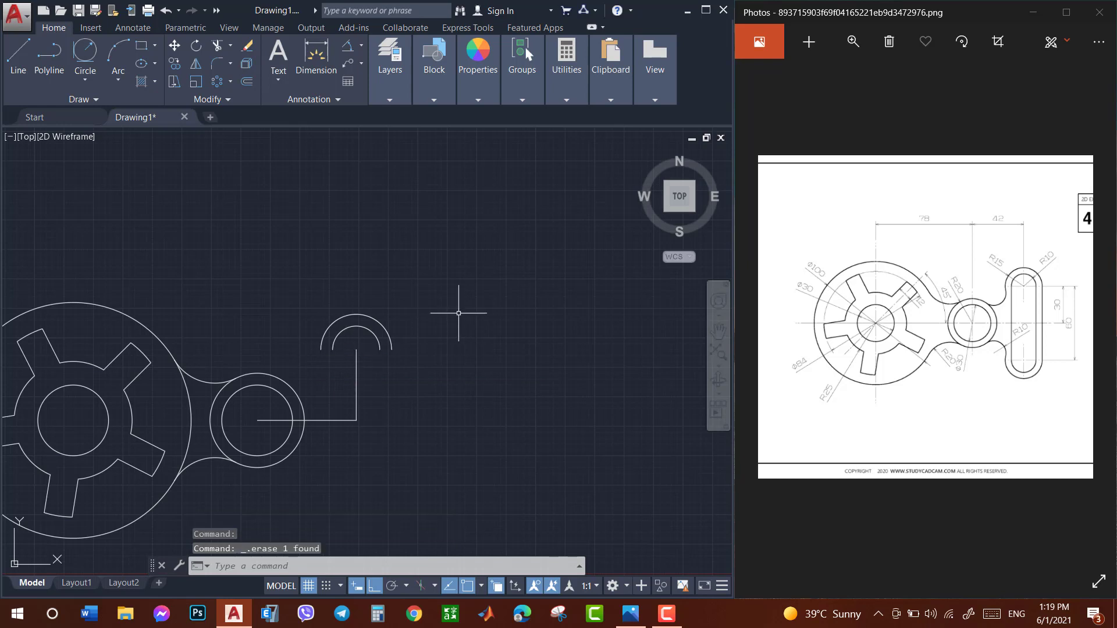
Move the vertical line to the outer R15 arc's right end.
drag(367, 378, 342, 385)
text(M)
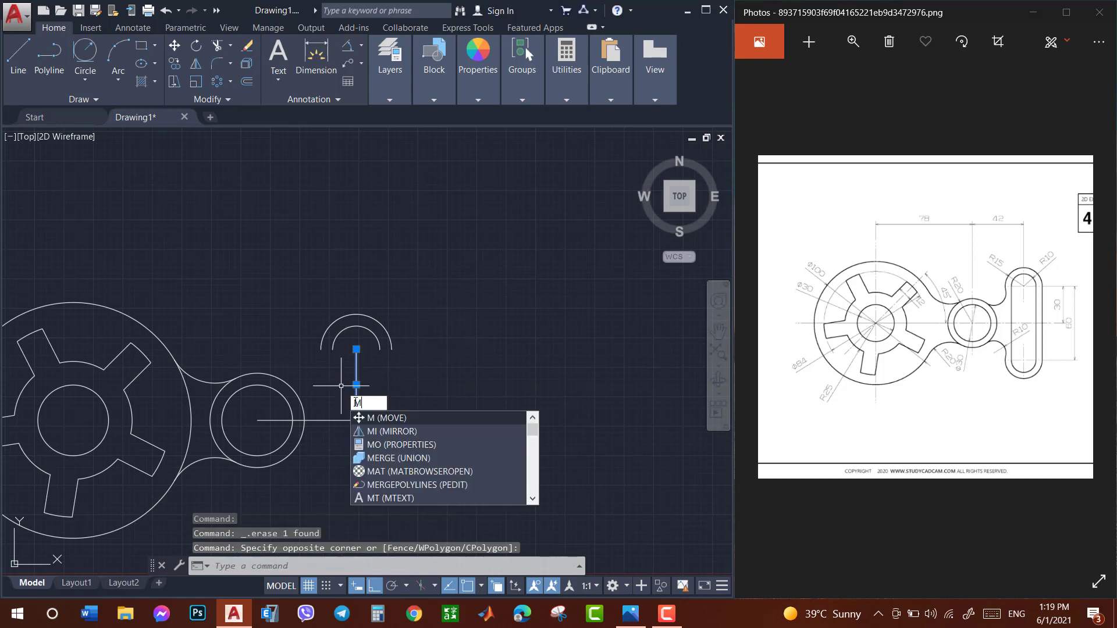
key(Return)
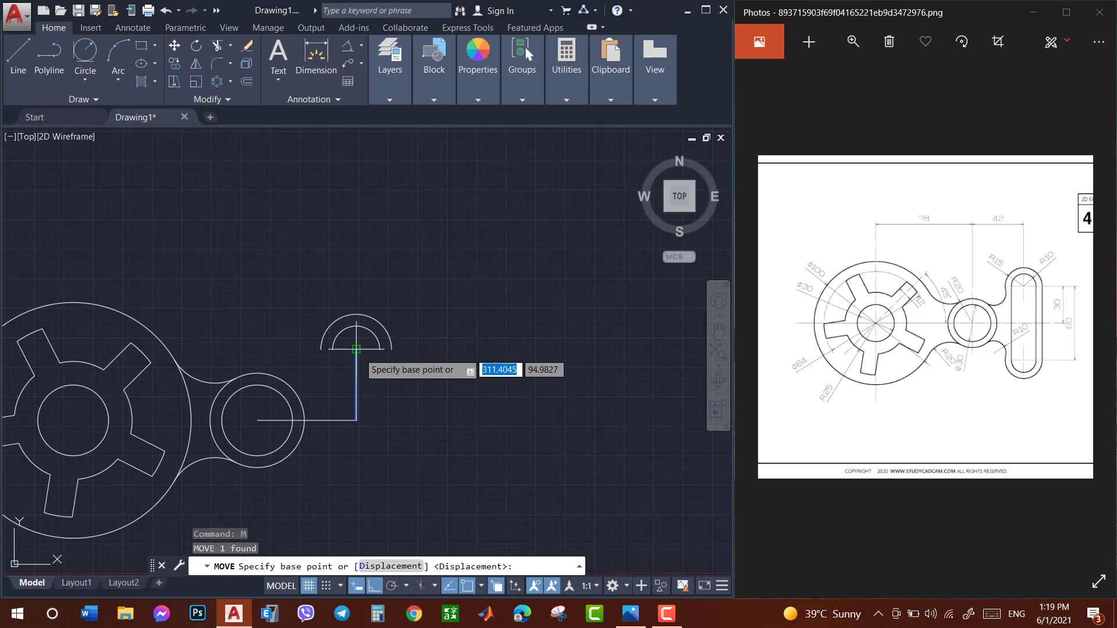
click(356, 348)
click(391, 348)
Copy the vertical line to the inner arc's right end and both arcs' left ends.
click(392, 369)
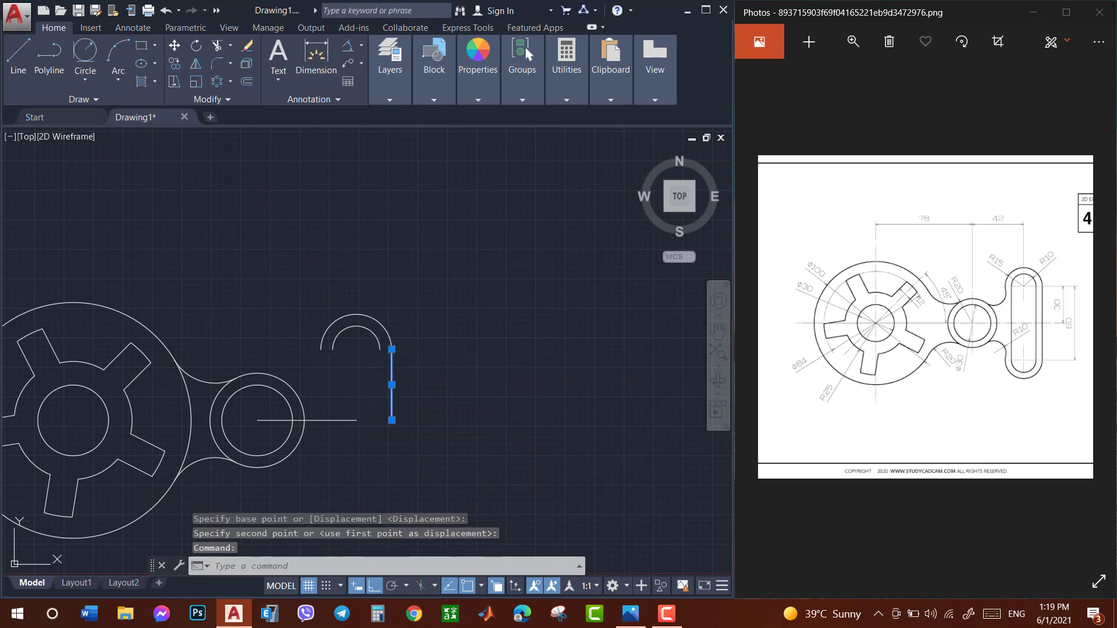
text(co)
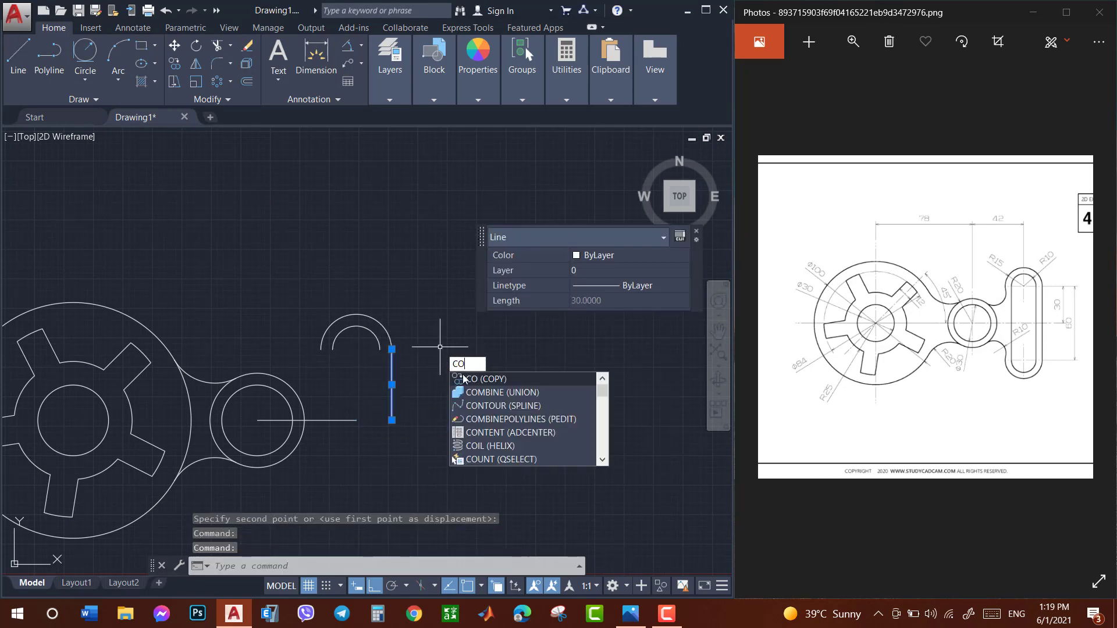
key(Return)
click(391, 349)
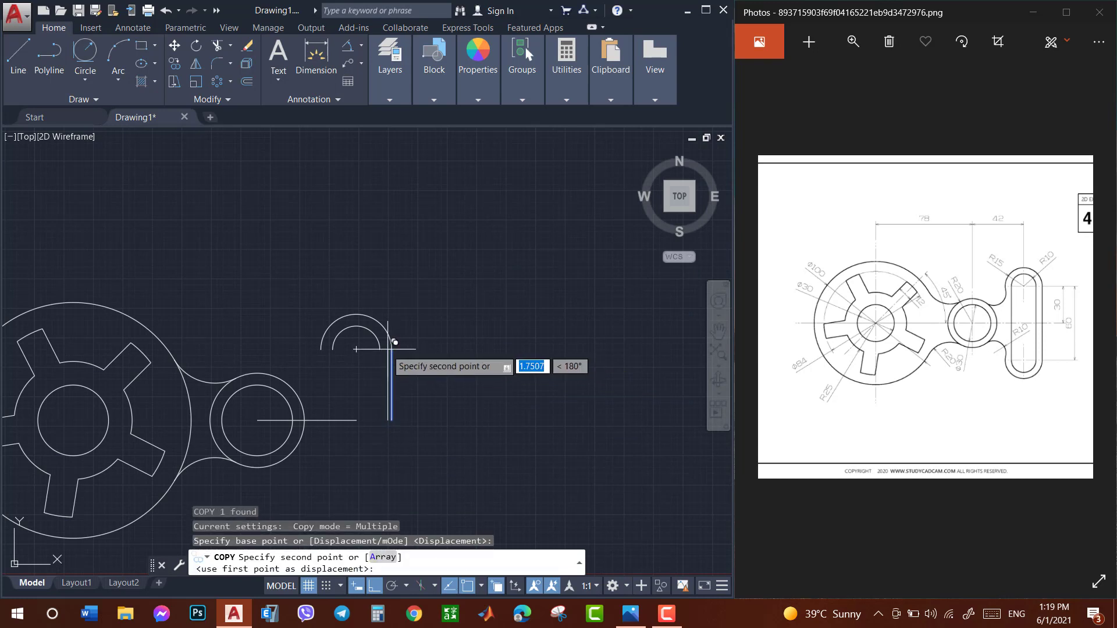
click(379, 349)
click(334, 347)
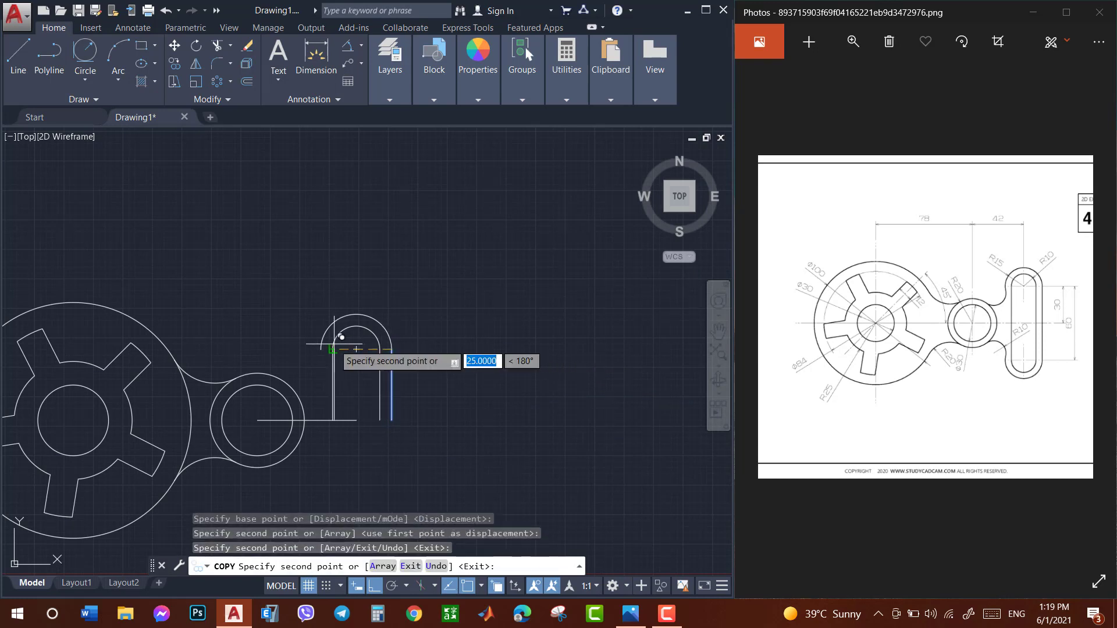
click(321, 348)
key(Escape)
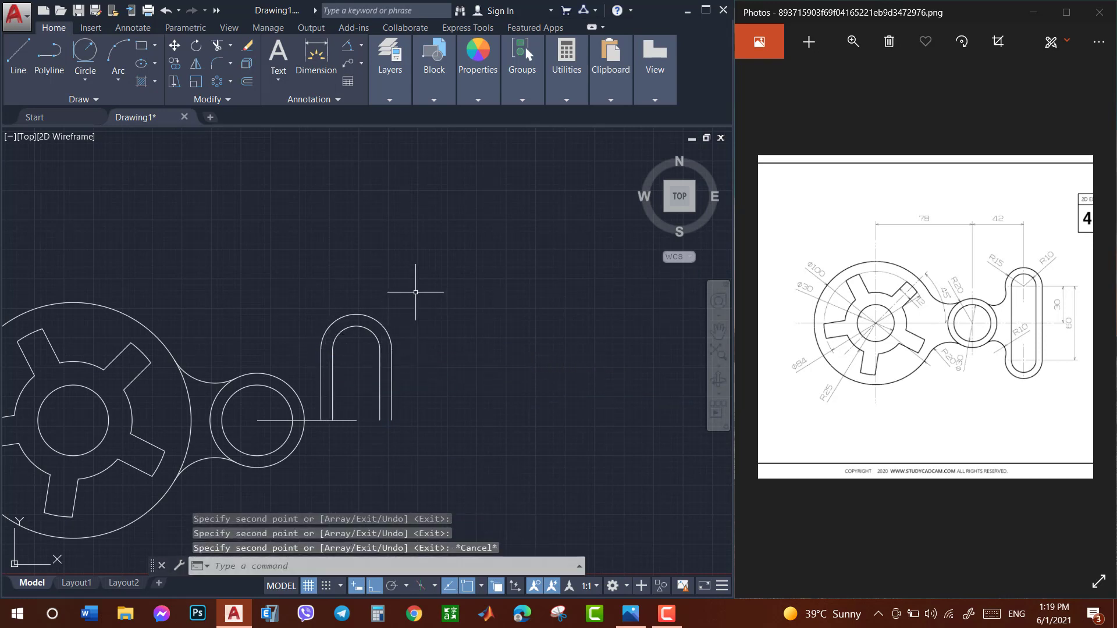
Join the arcs and lines into two U-shaped polylines, mirror them downward, and delete the helper line.
click(415, 292)
click(306, 364)
text(J)
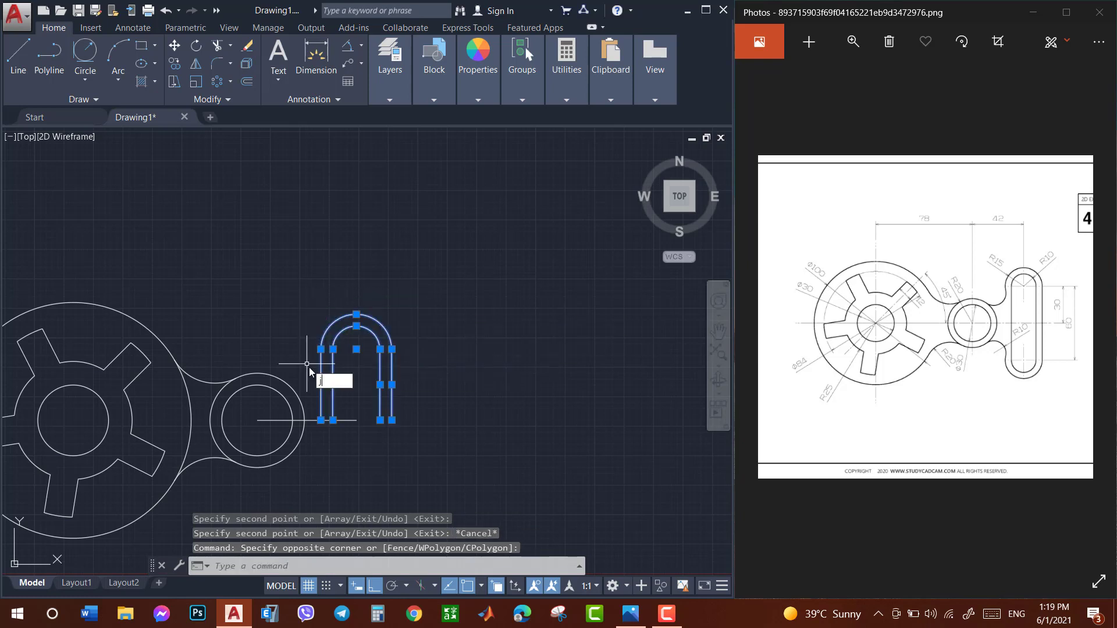
key(Return)
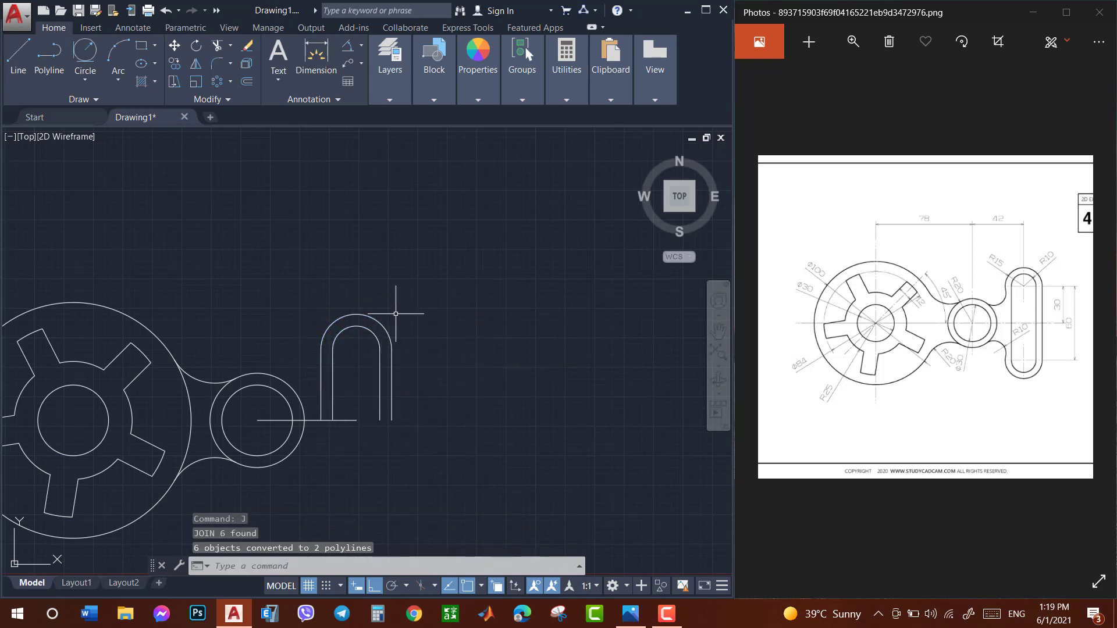
click(400, 312)
click(365, 347)
text(MI)
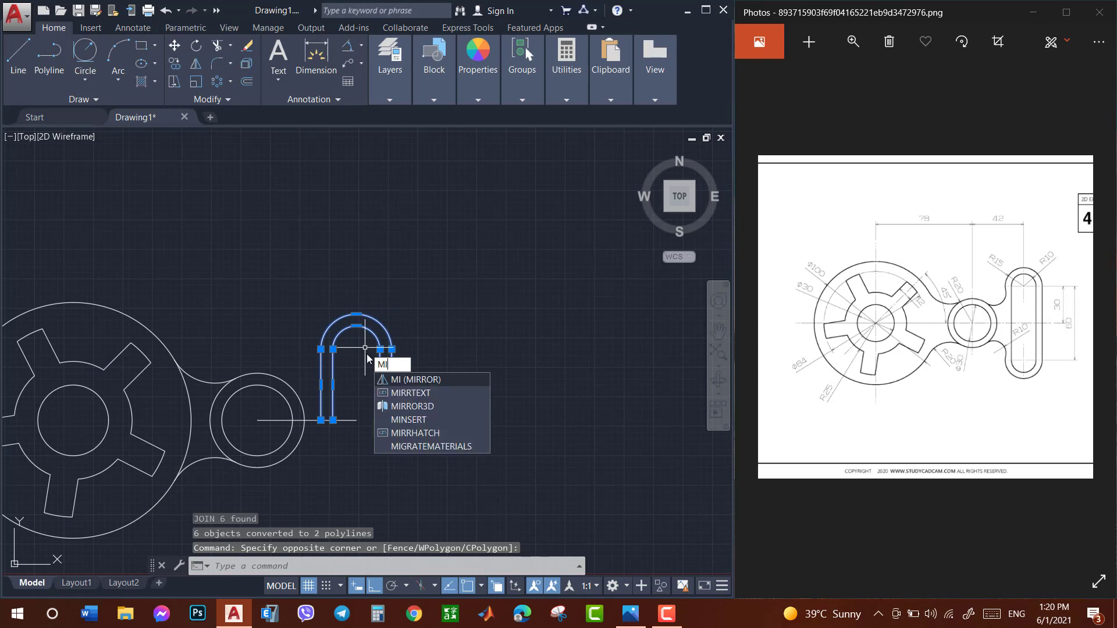
click(400, 385)
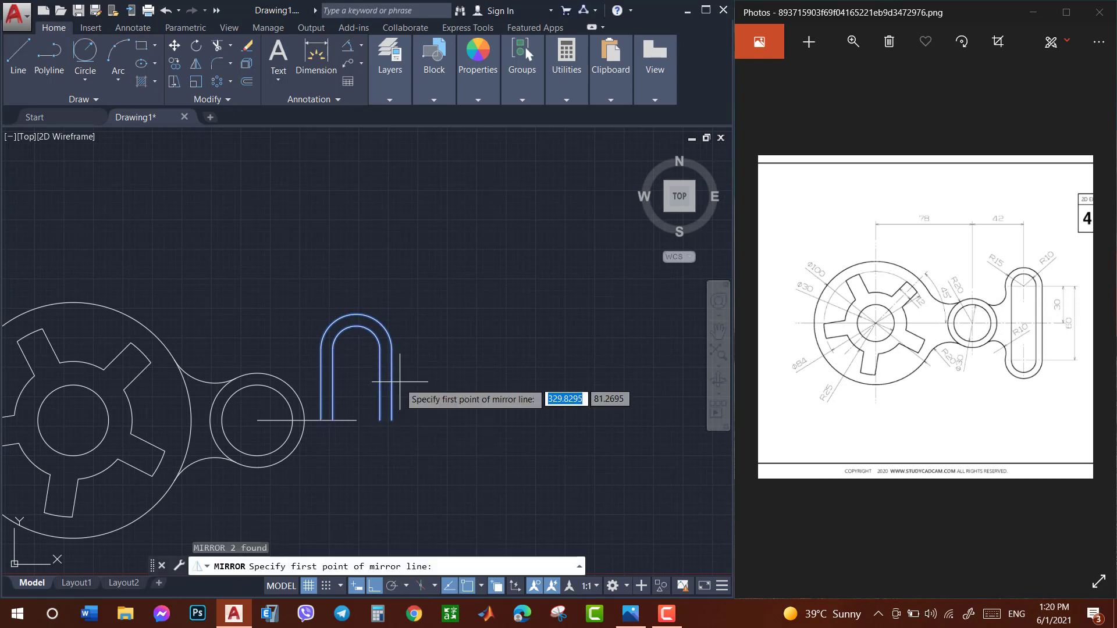
click(356, 420)
click(626, 342)
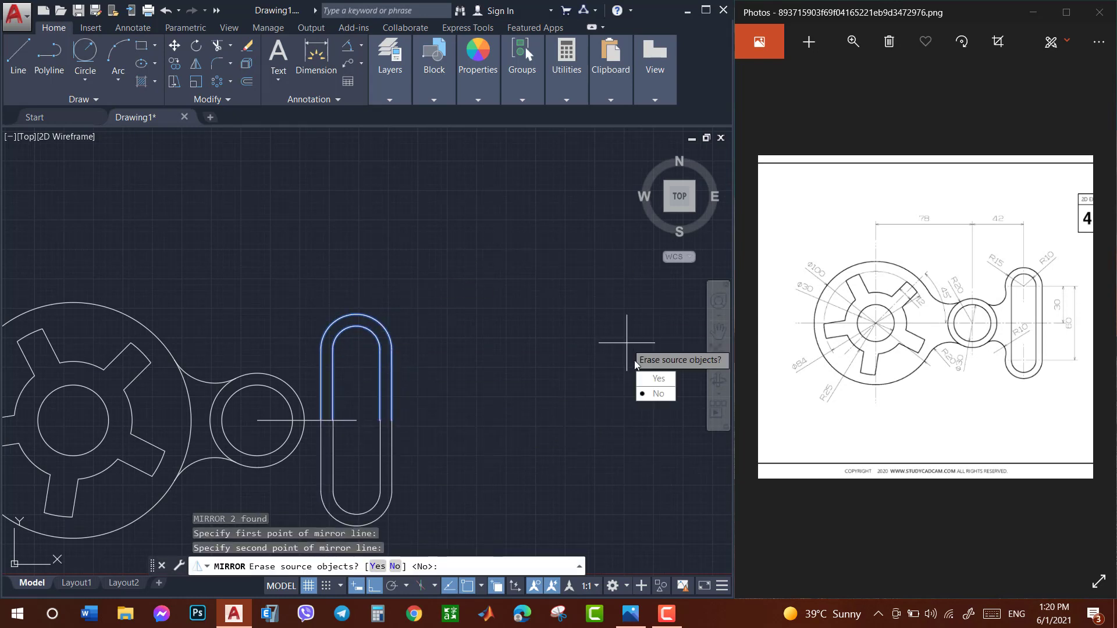
click(647, 390)
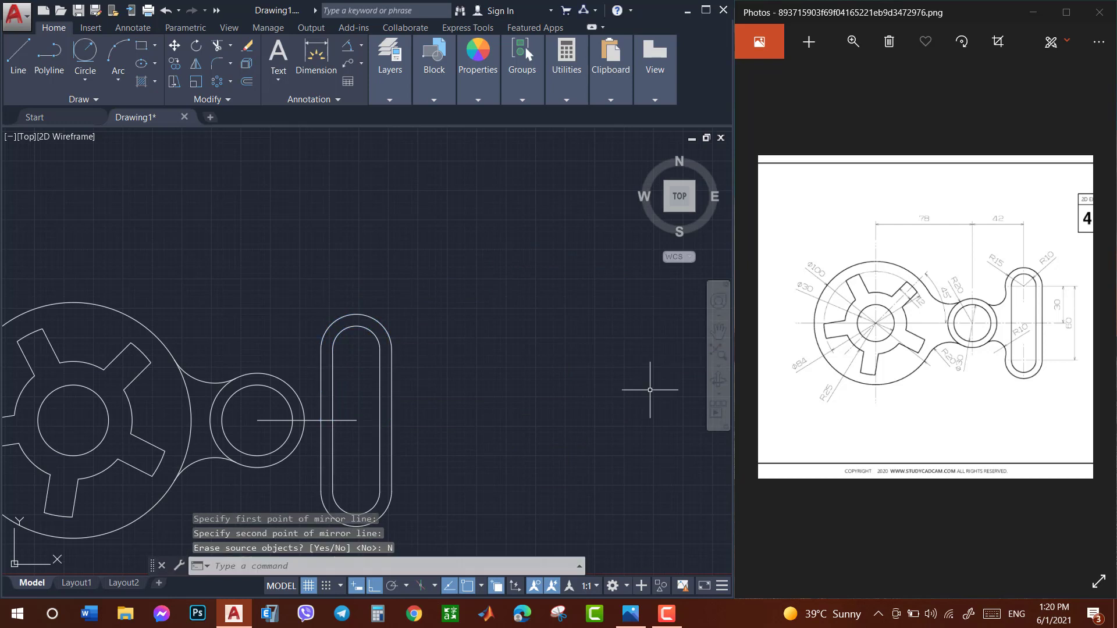
click(347, 420)
key(Delete)
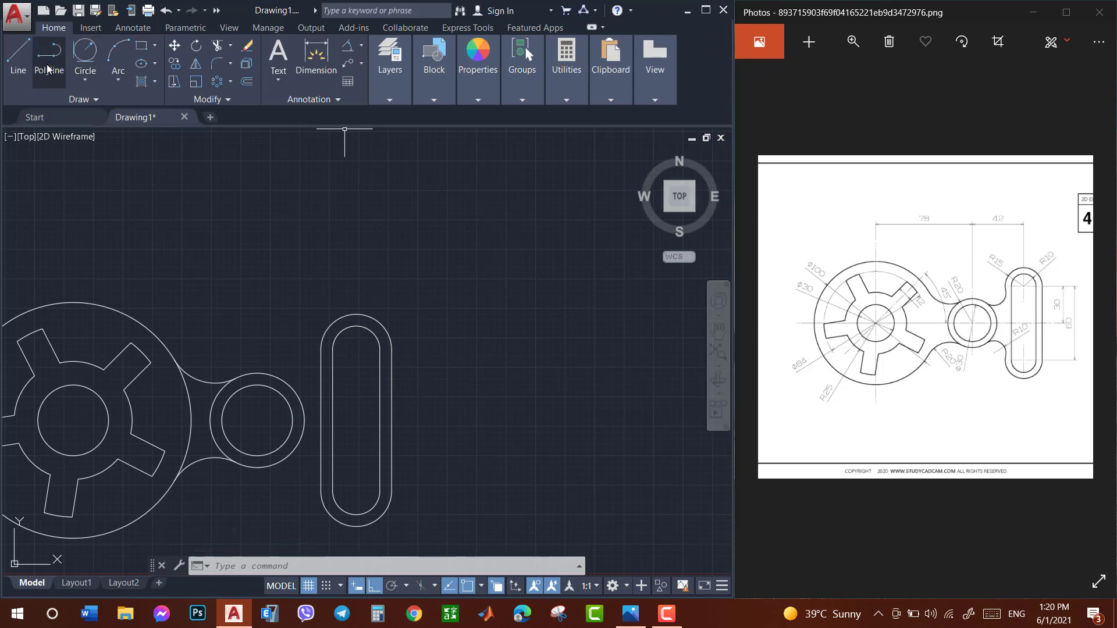
Draw an R10 circle tangent to the small hub and slot, trimmed to a fillet arc.
click(76, 63)
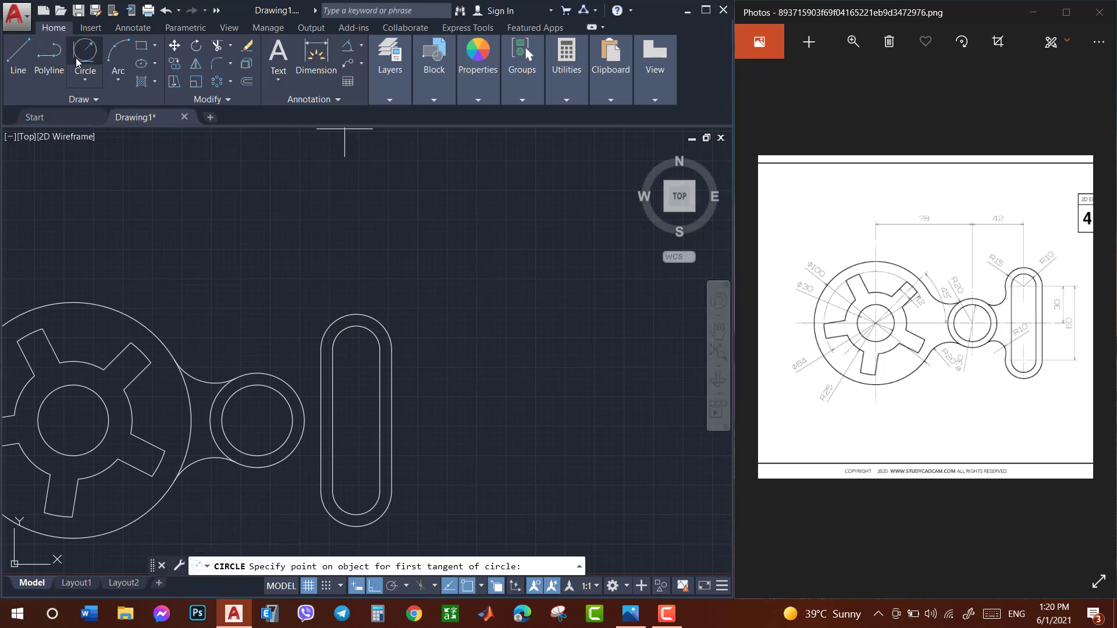
click(296, 377)
click(321, 365)
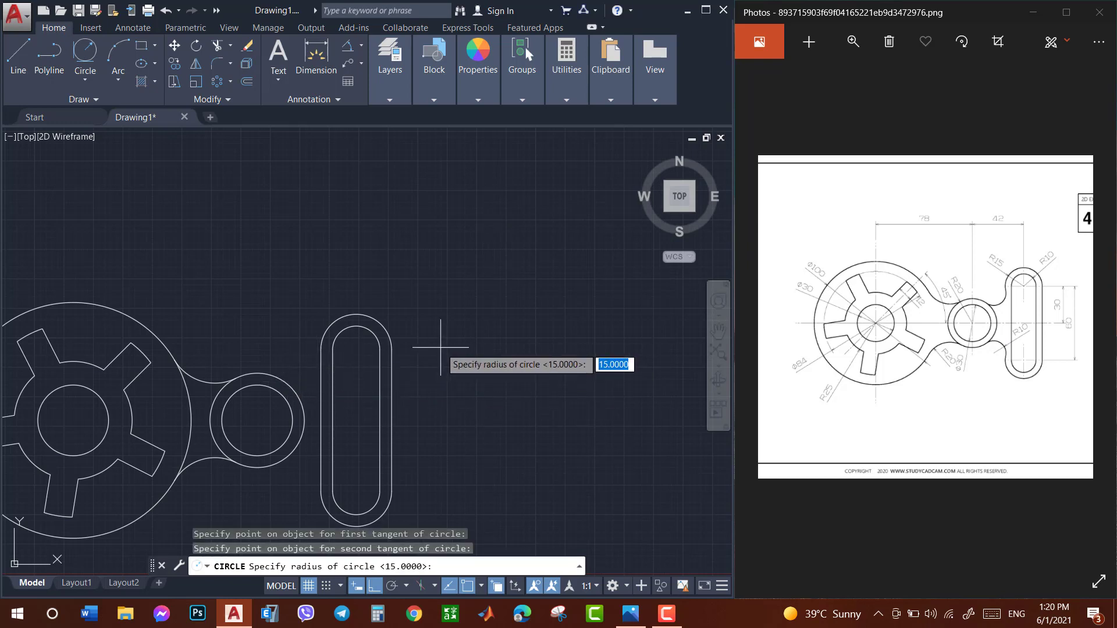
key(Return)
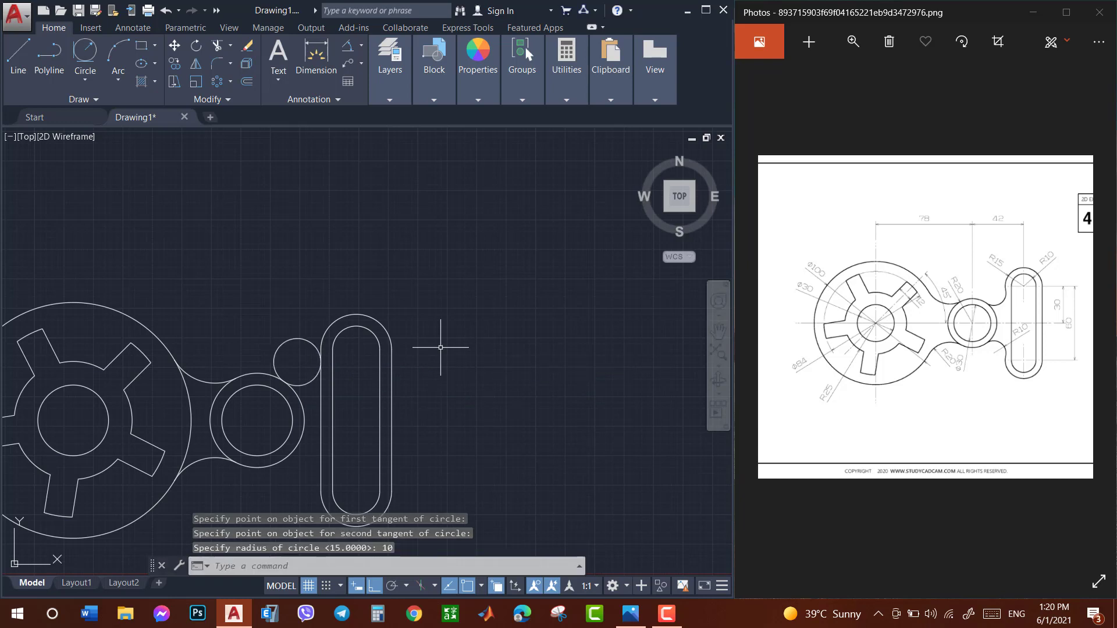
text(tr)
key(Return)
key(Return)
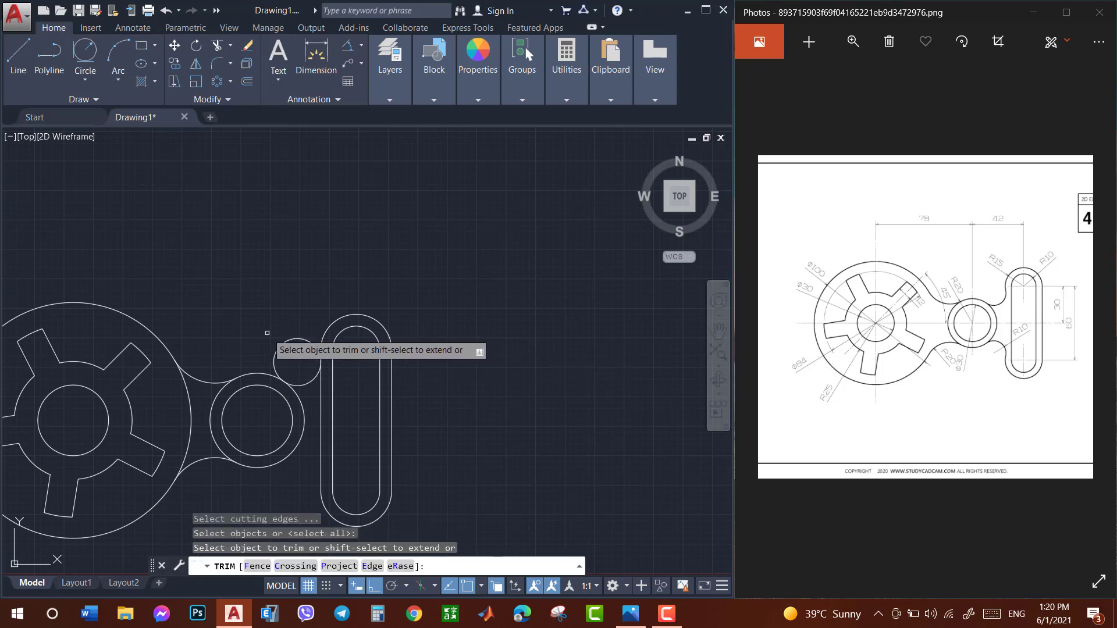
click(275, 364)
key(Escape)
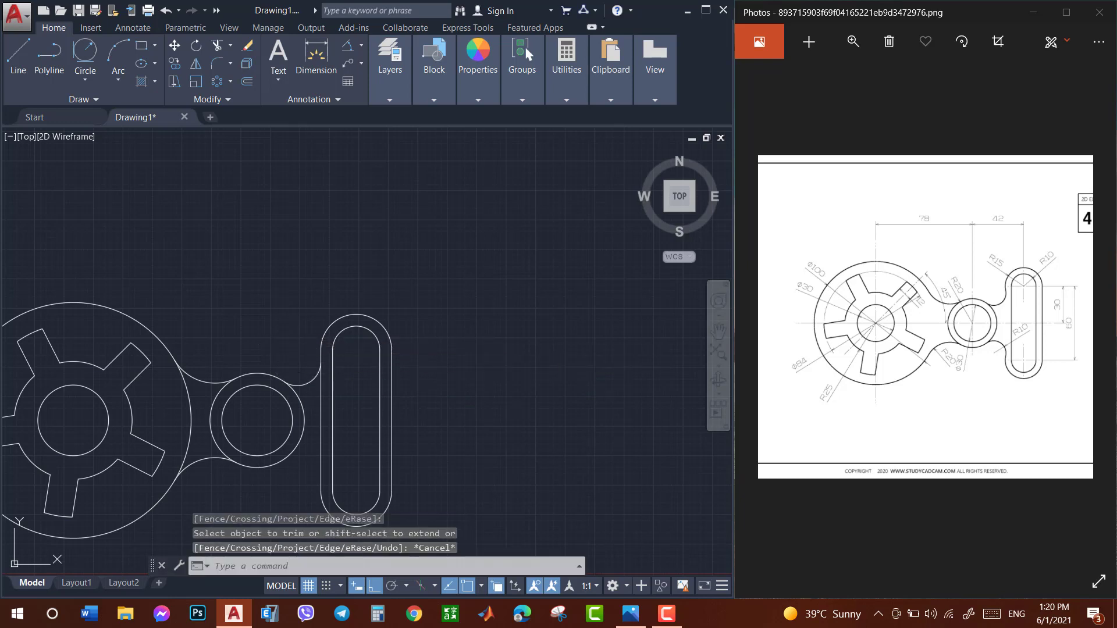
Mirror the fillet arc across the horizontal centreline, keeping the original.
click(320, 378)
click(310, 381)
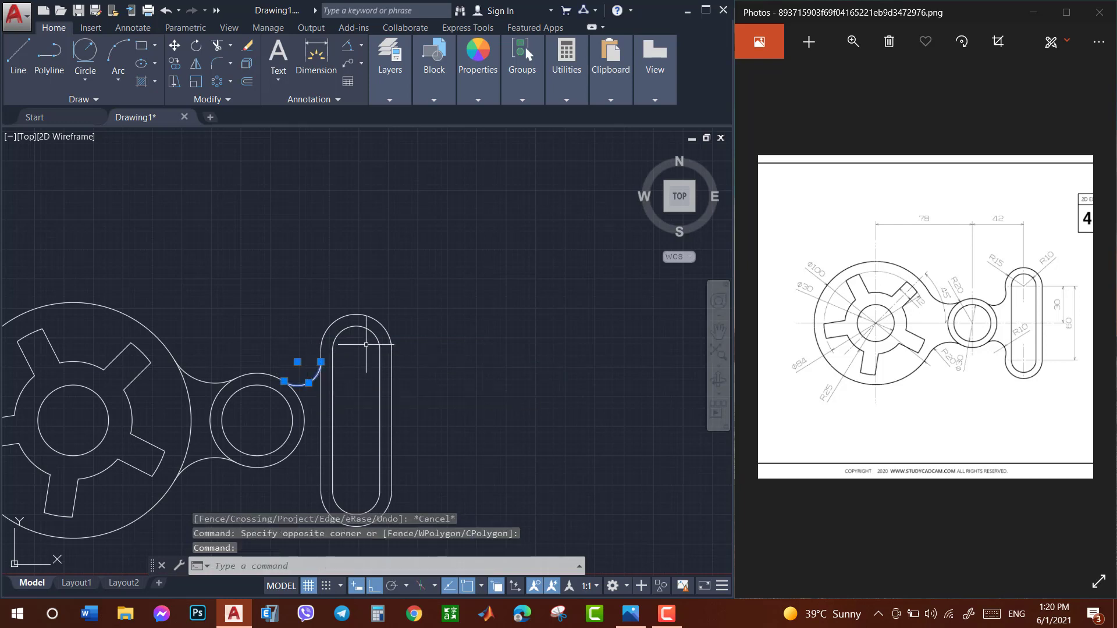
text(MI)
key(Return)
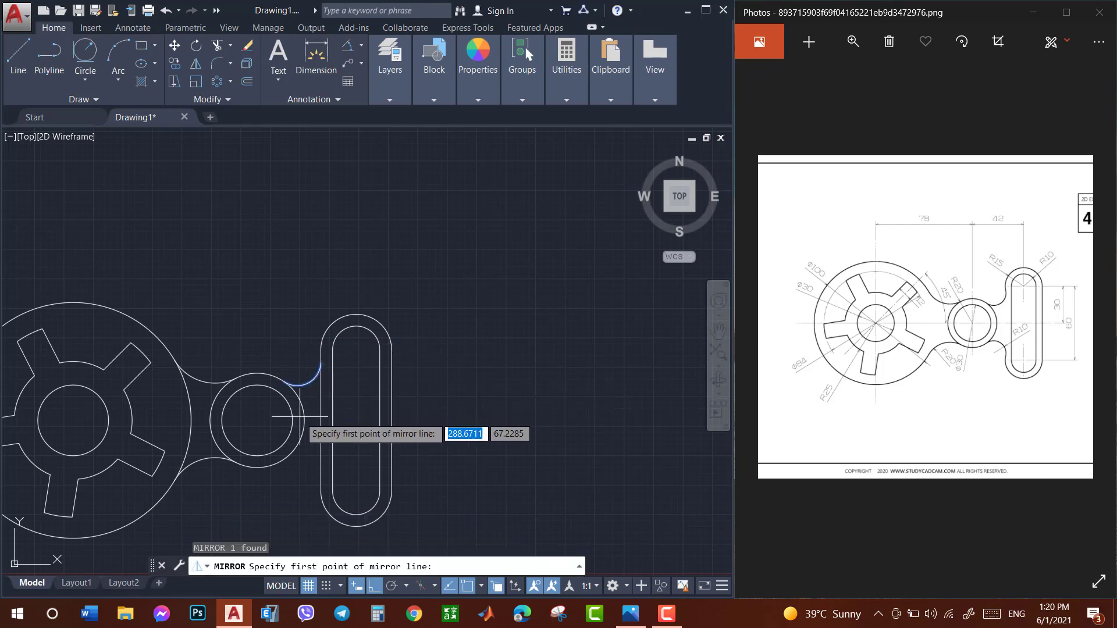
click(262, 426)
click(465, 272)
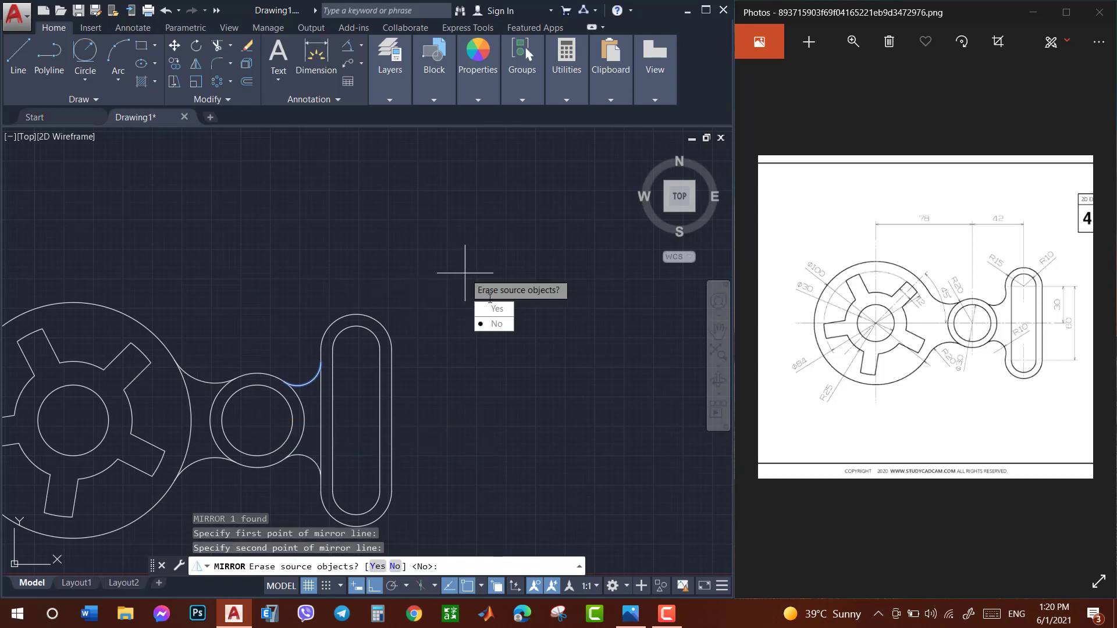
text(n)
key(Return)
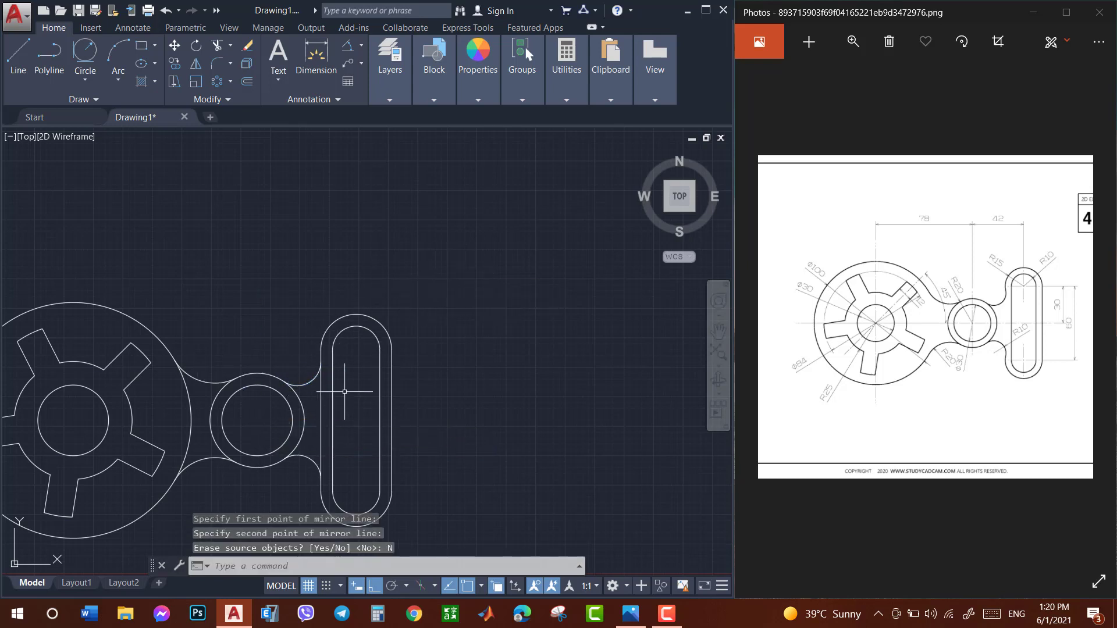
text(TR)
Trim away the slot's overlapping left segment where the arm joins it.
key(Return)
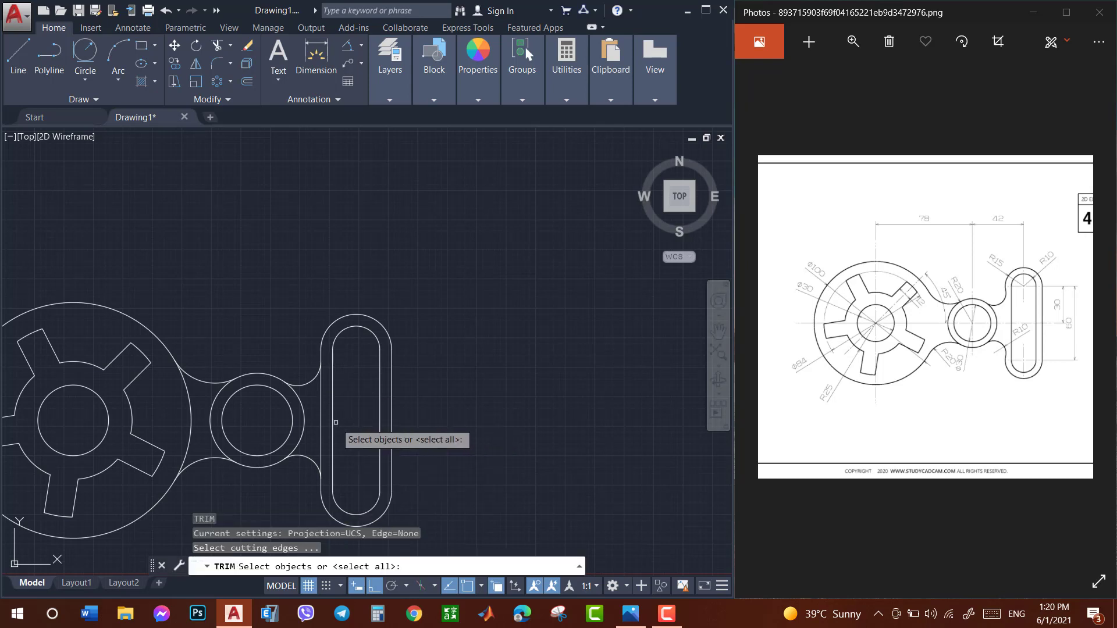
key(Return)
click(320, 425)
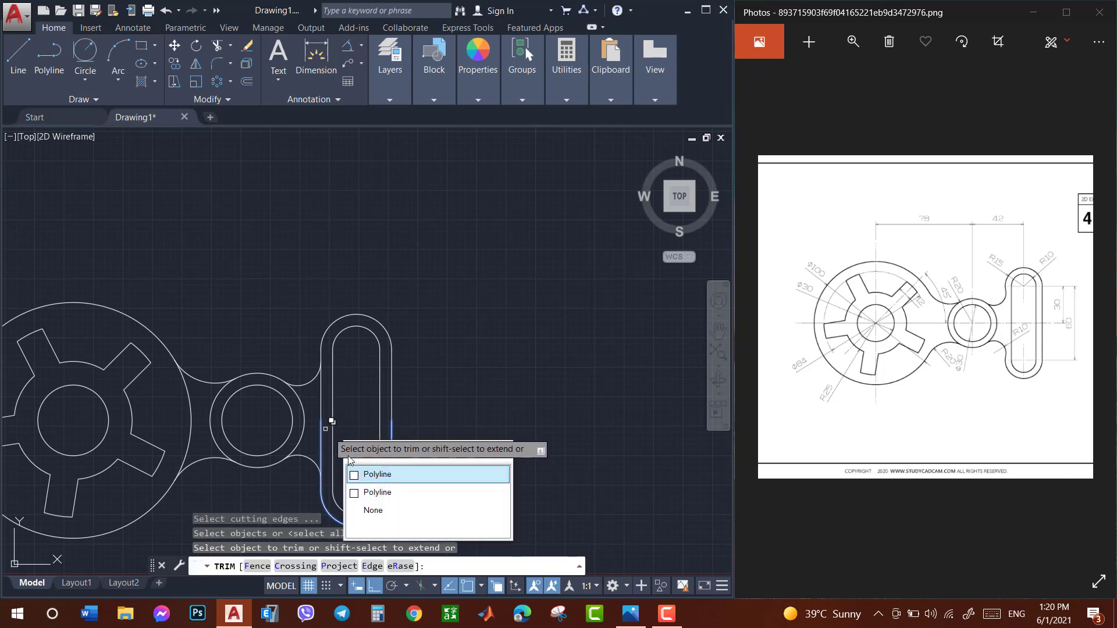
click(373, 471)
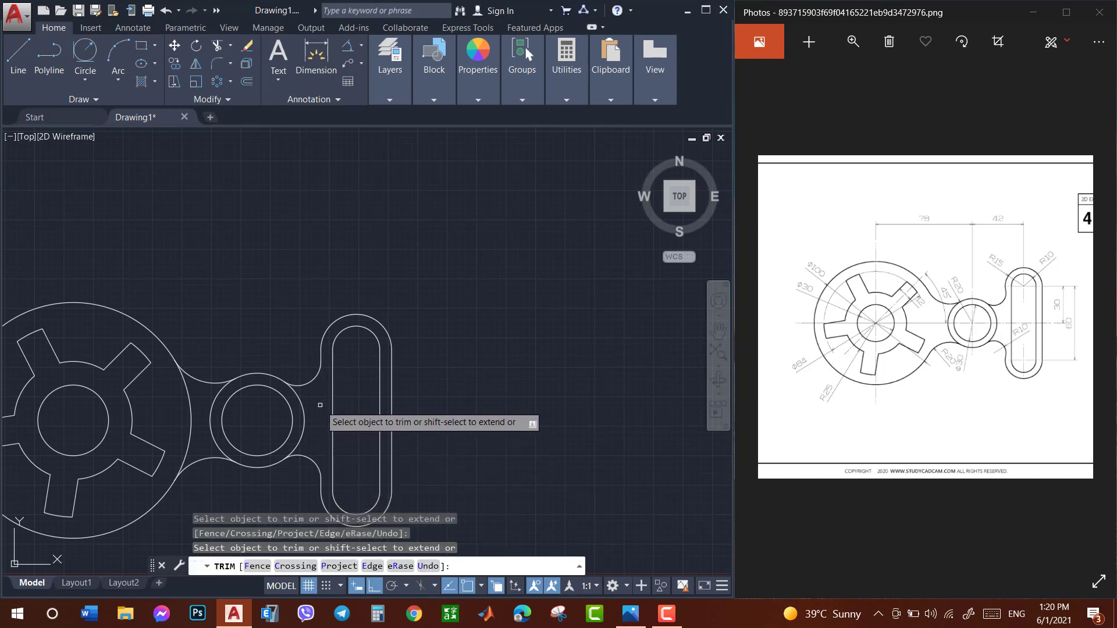
key(Escape)
scroll(250, 454, down, 2)
scroll(251, 455, down, 1)
scroll(250, 455, up, 1)
scroll(205, 453, up, 2)
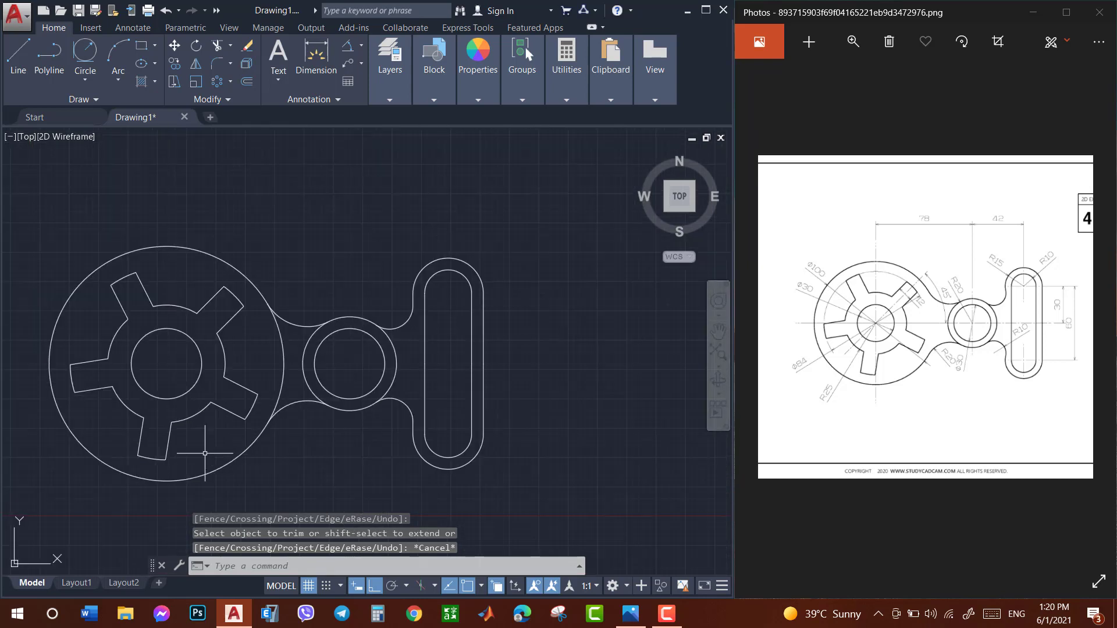
Add a layer named Dim with green colour 70 in the Layer Properties Manager.
scroll(242, 327, down, 2)
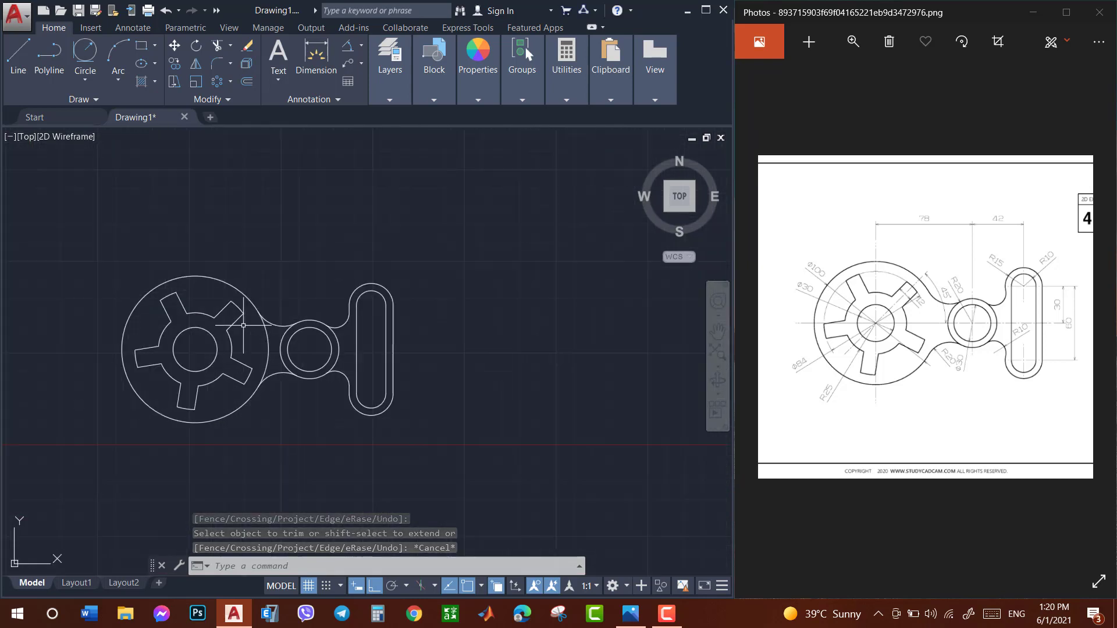
click(400, 91)
click(396, 124)
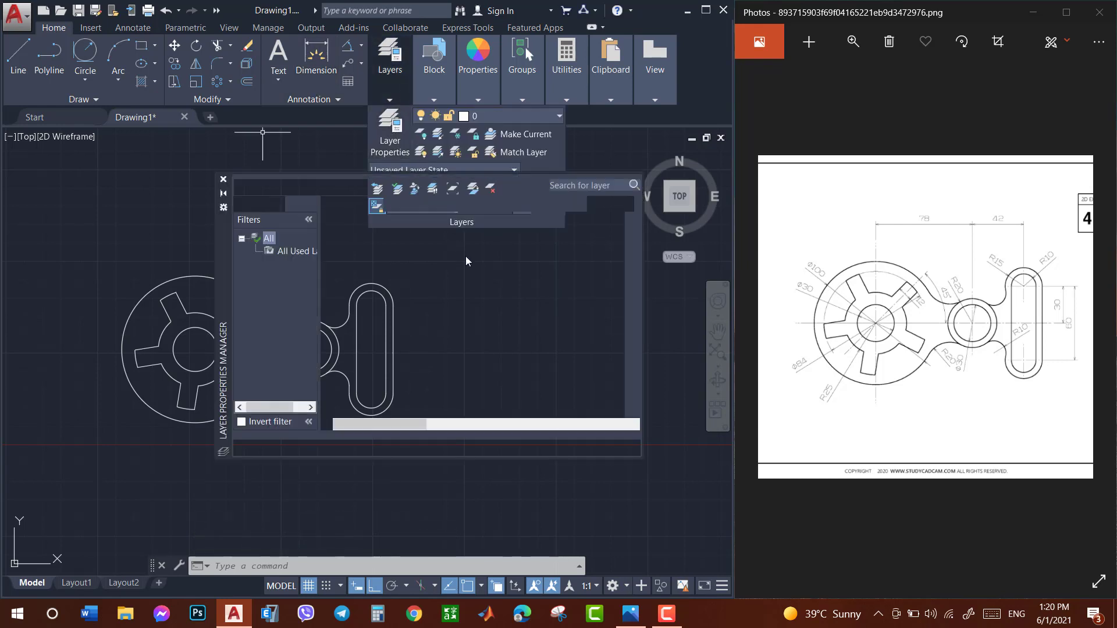
click(328, 204)
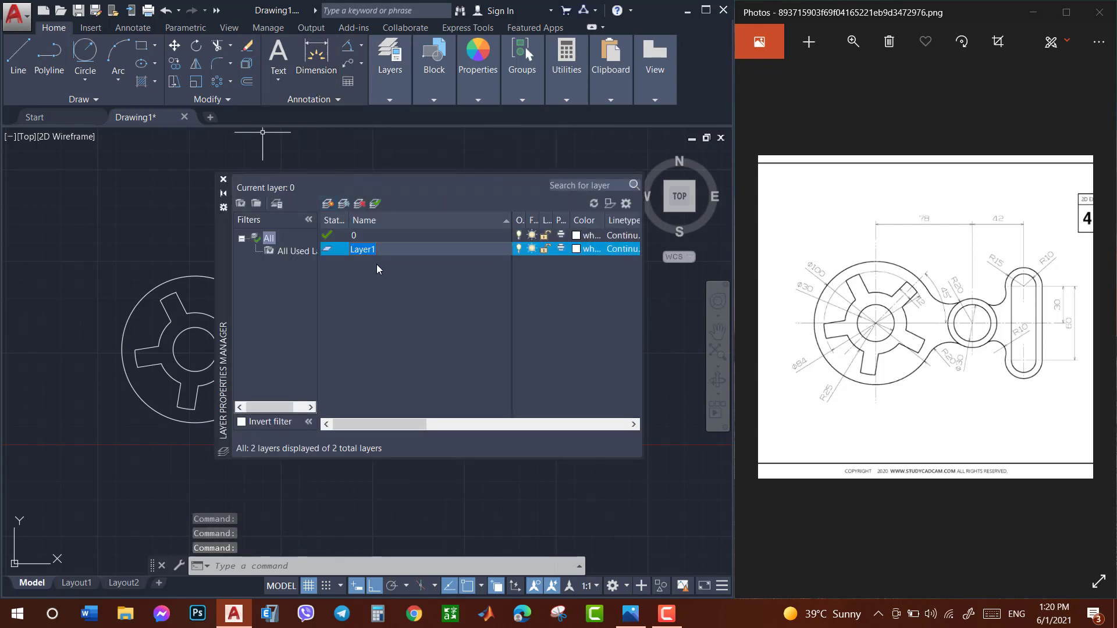
text(Dim)
key(Return)
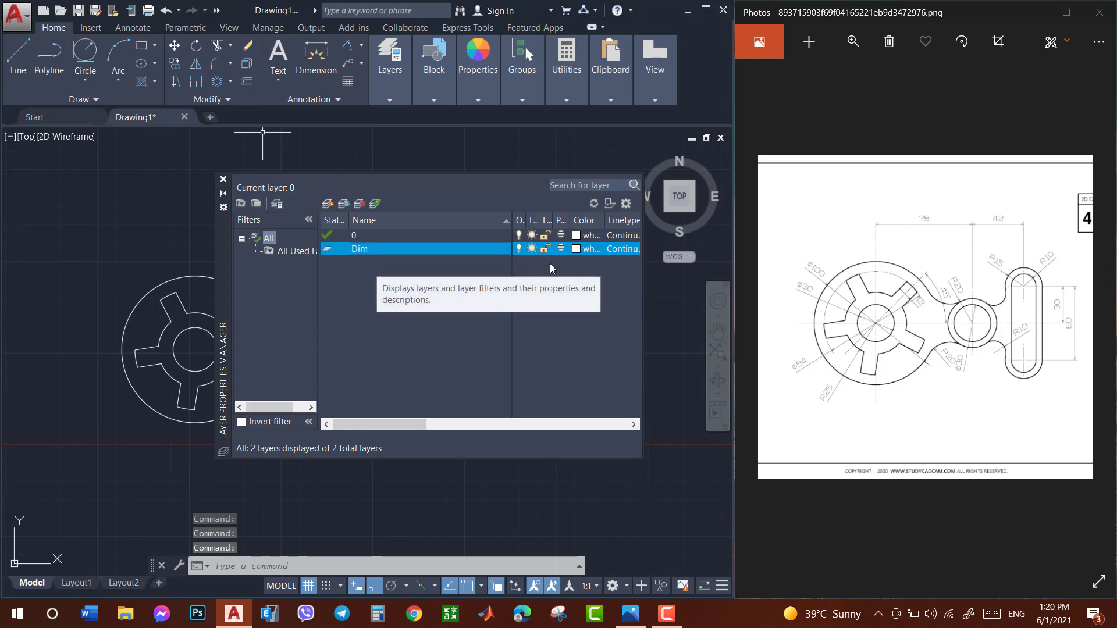
click(585, 248)
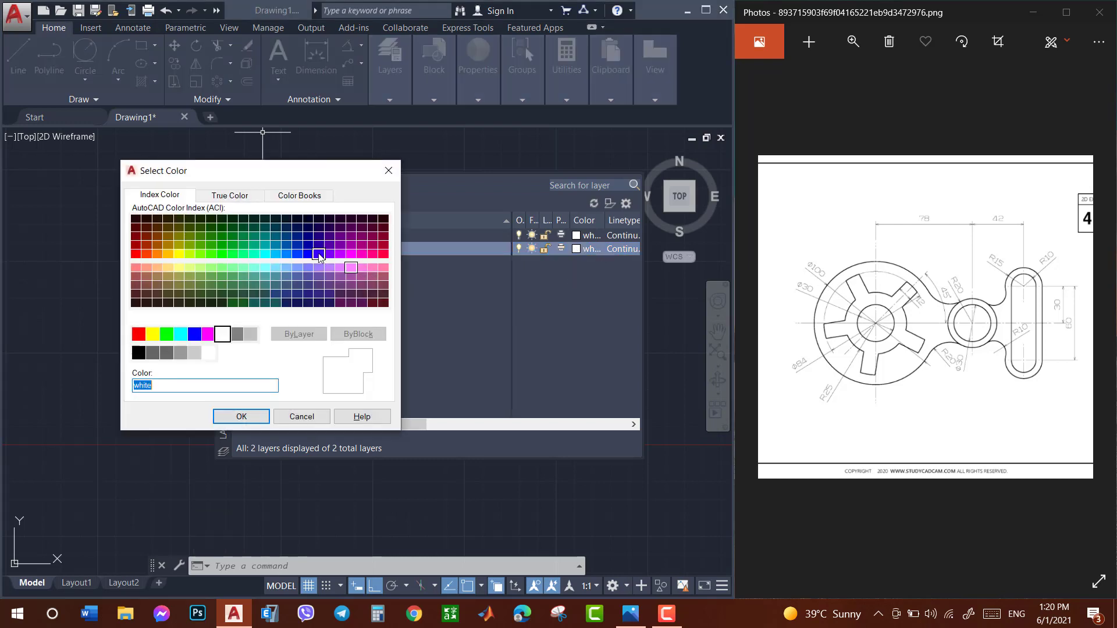
click(196, 256)
click(241, 416)
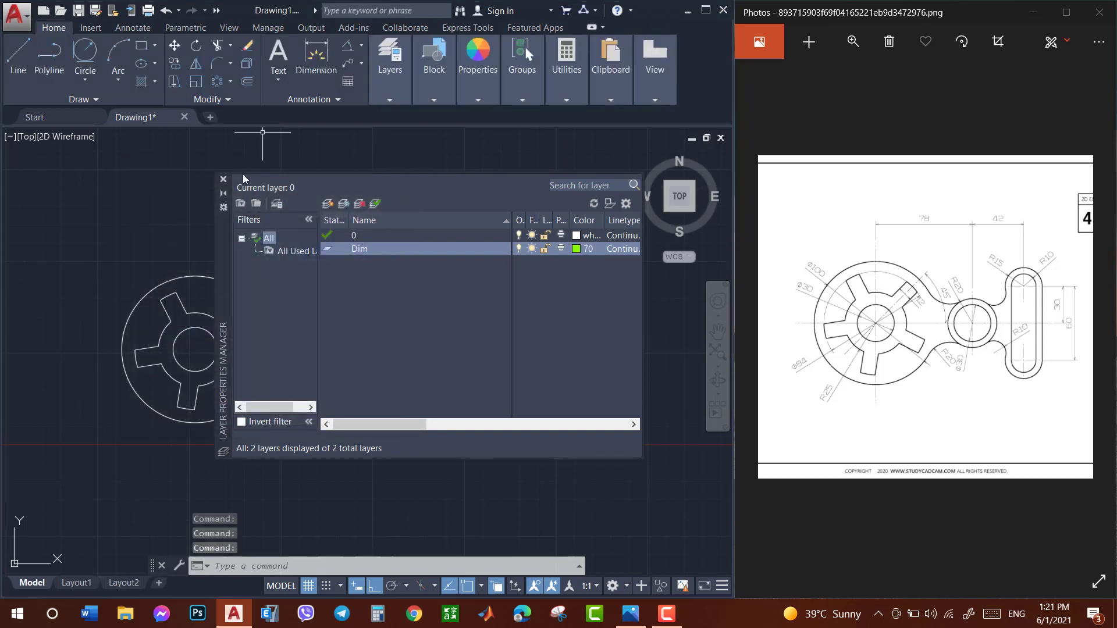
click(223, 182)
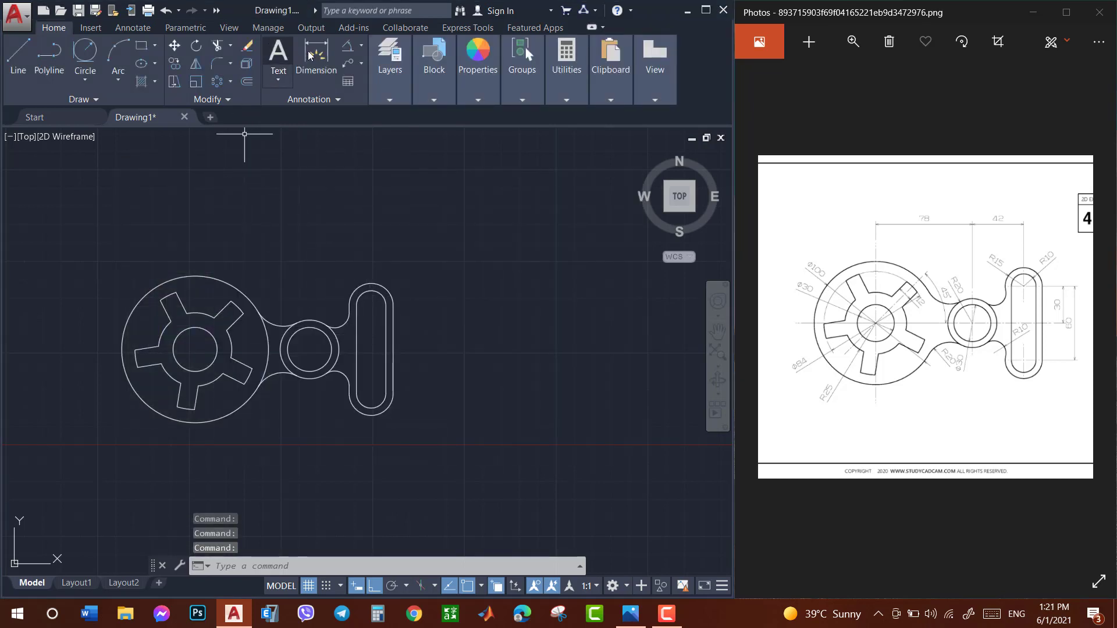
Start a linear dimension between the two hub centres, cancel it, and expand the Layers panel.
click(362, 49)
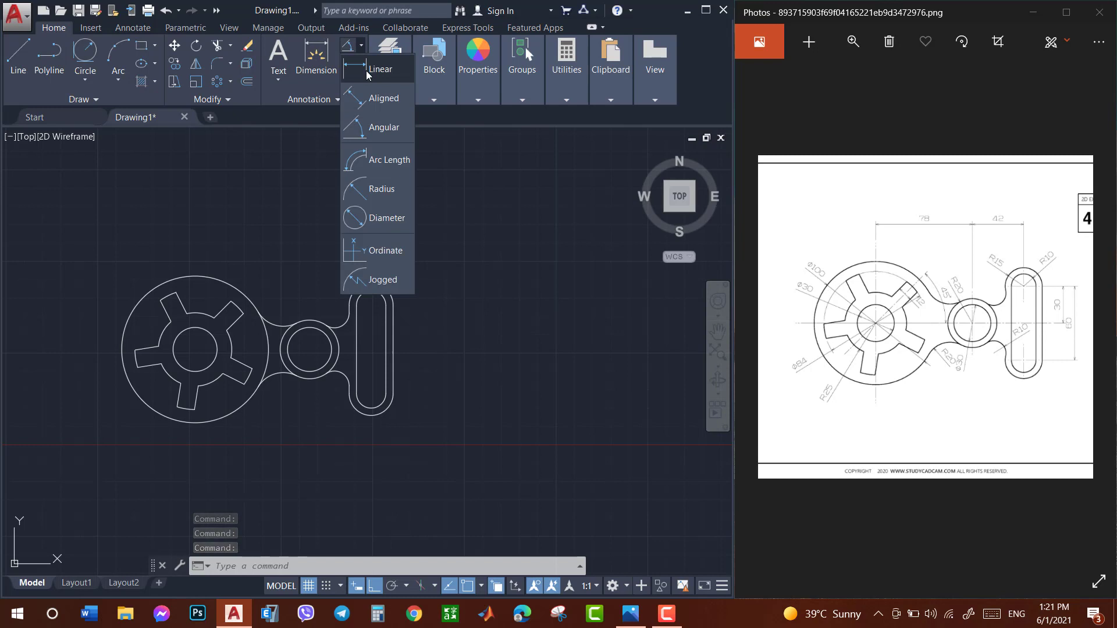
click(368, 69)
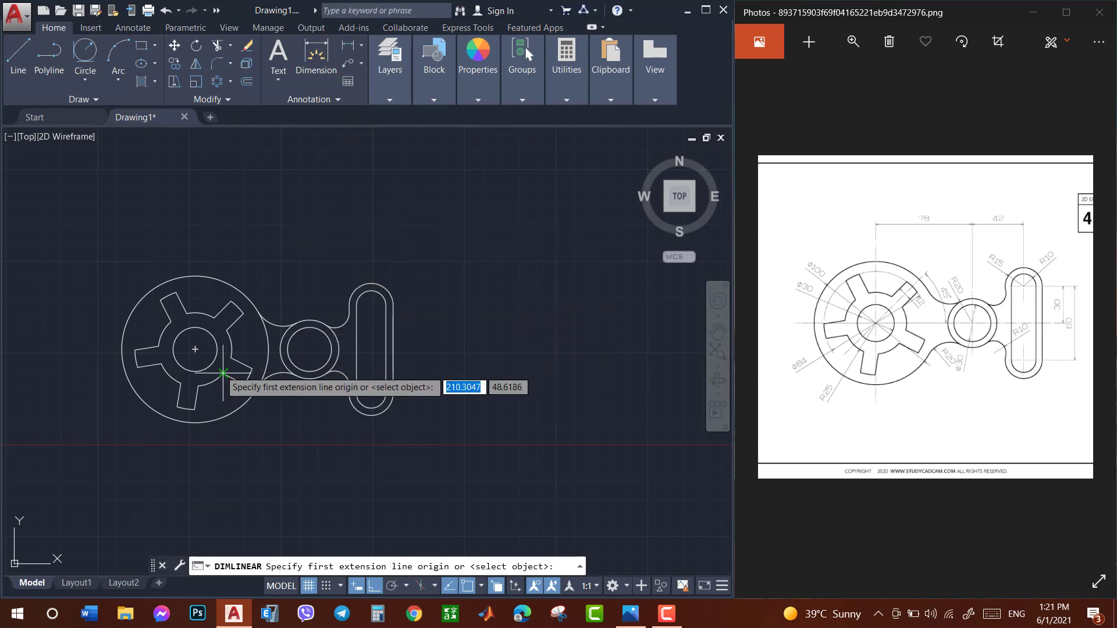
click(195, 349)
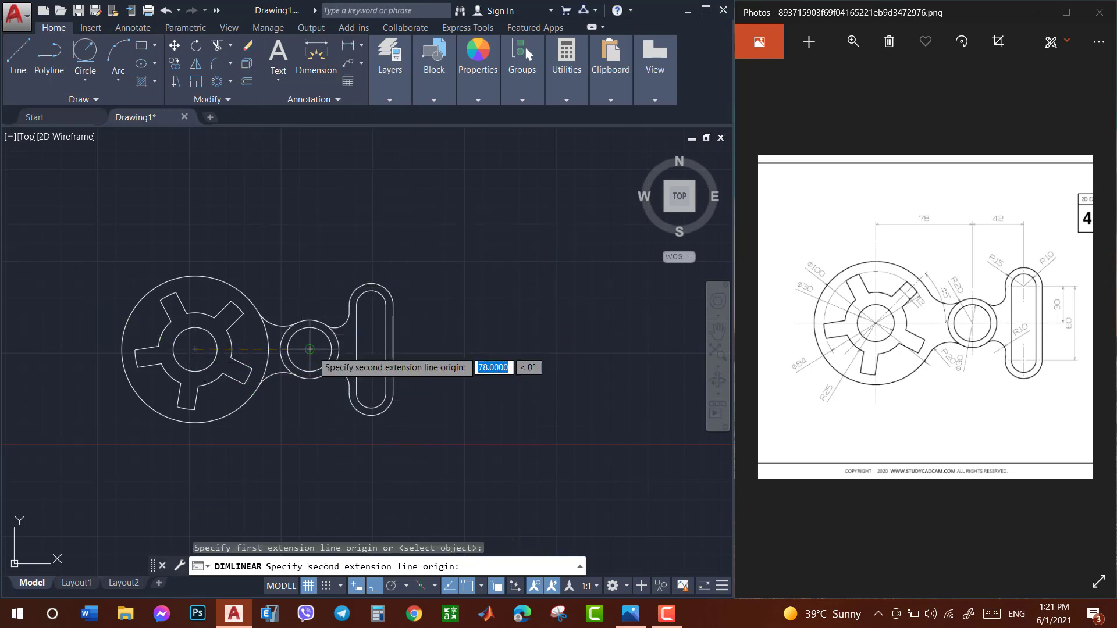
click(309, 349)
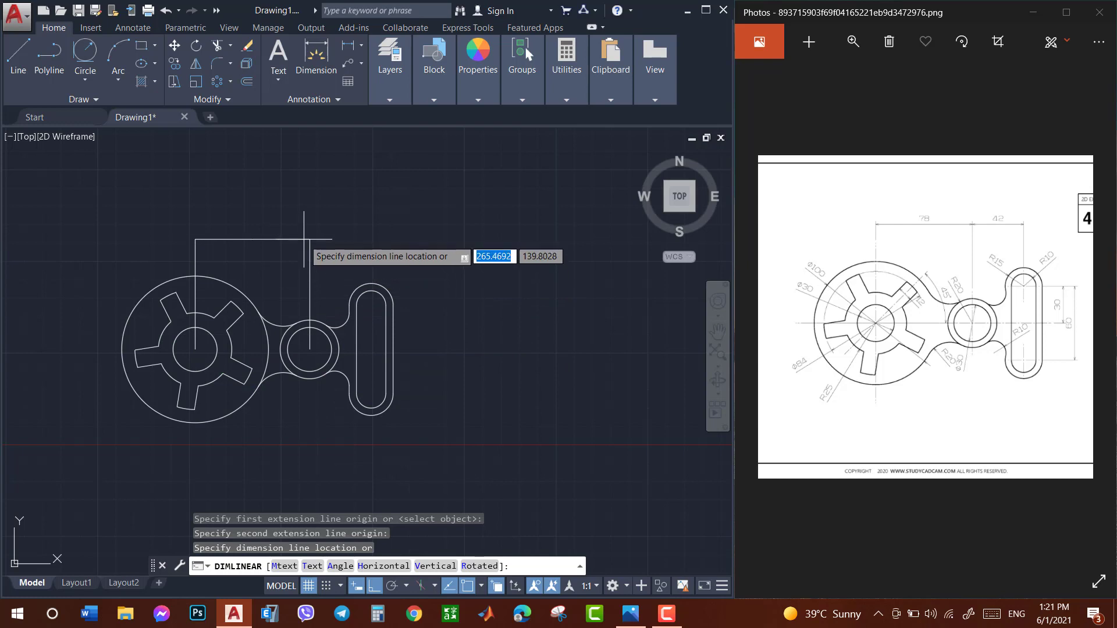
key(Escape)
click(387, 97)
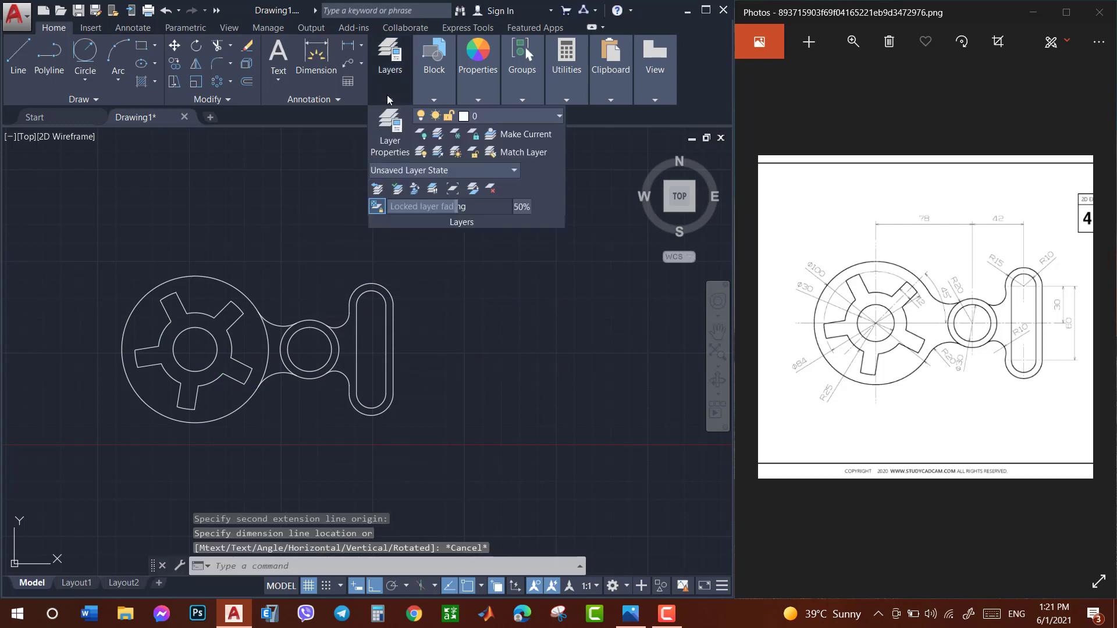
Make Dim the current layer and give the Standard dimension style overall scale 15 with whole-number precision.
click(515, 115)
click(498, 150)
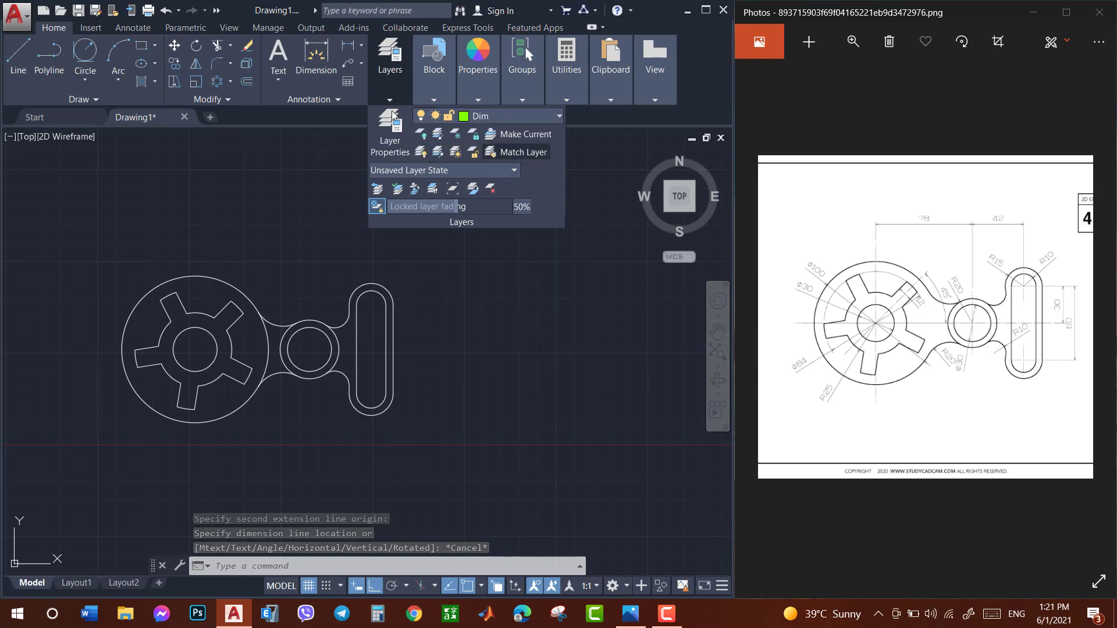
click(313, 100)
click(265, 137)
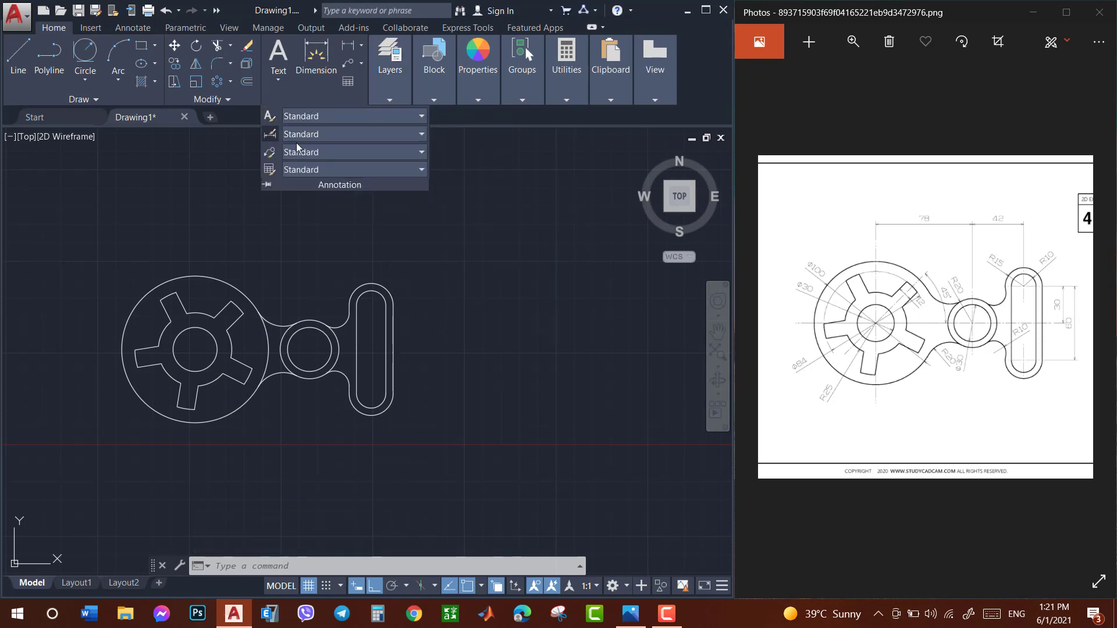
click(528, 275)
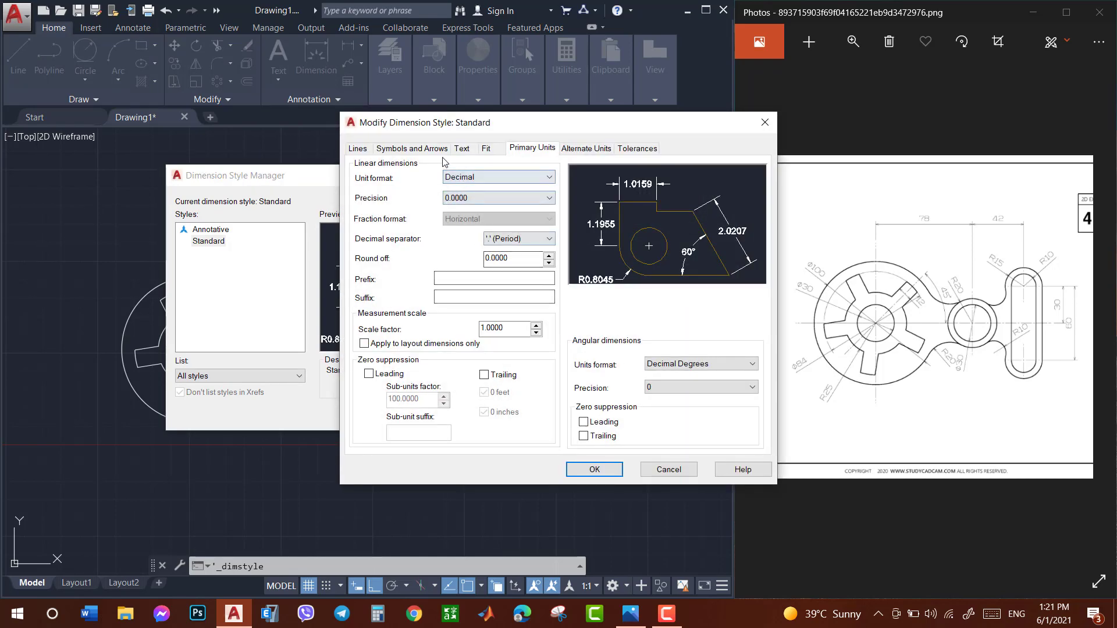
click(459, 149)
click(487, 151)
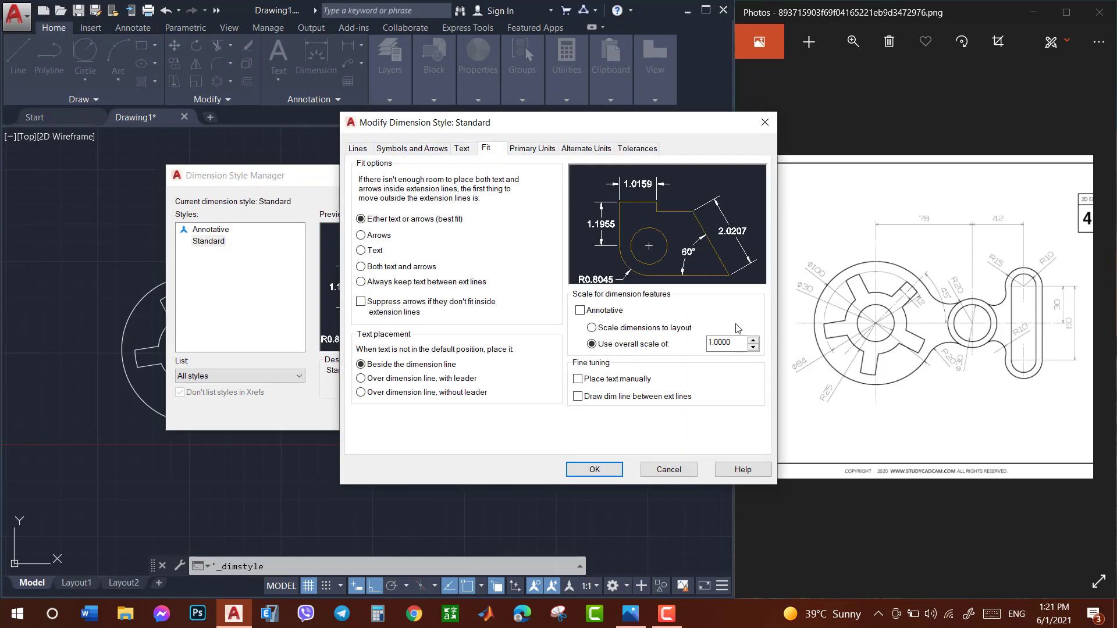
text(15)
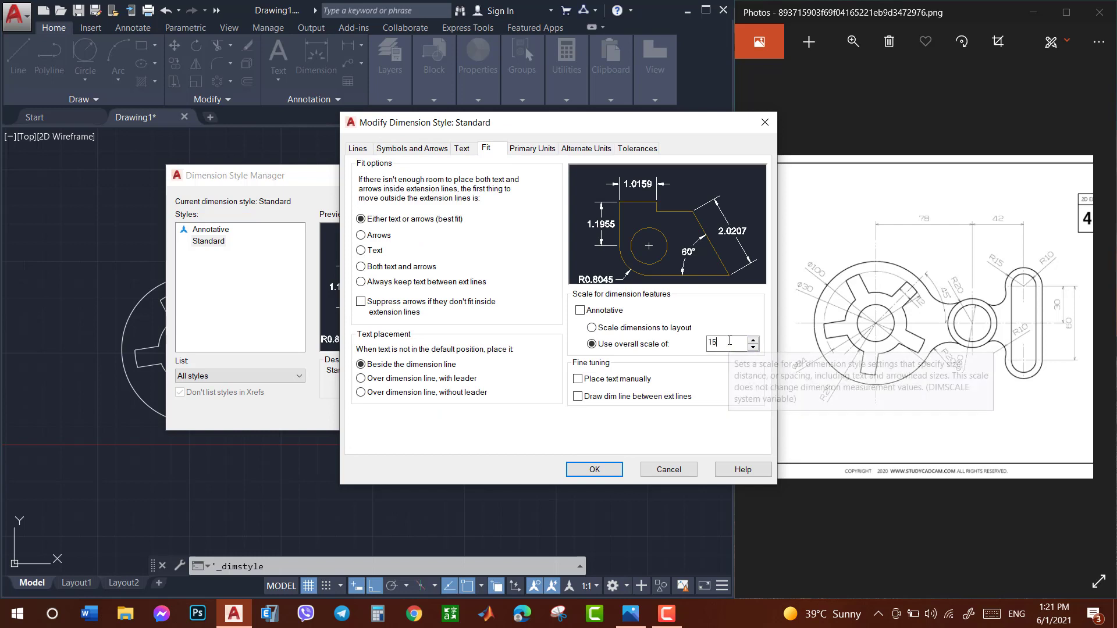
click(531, 149)
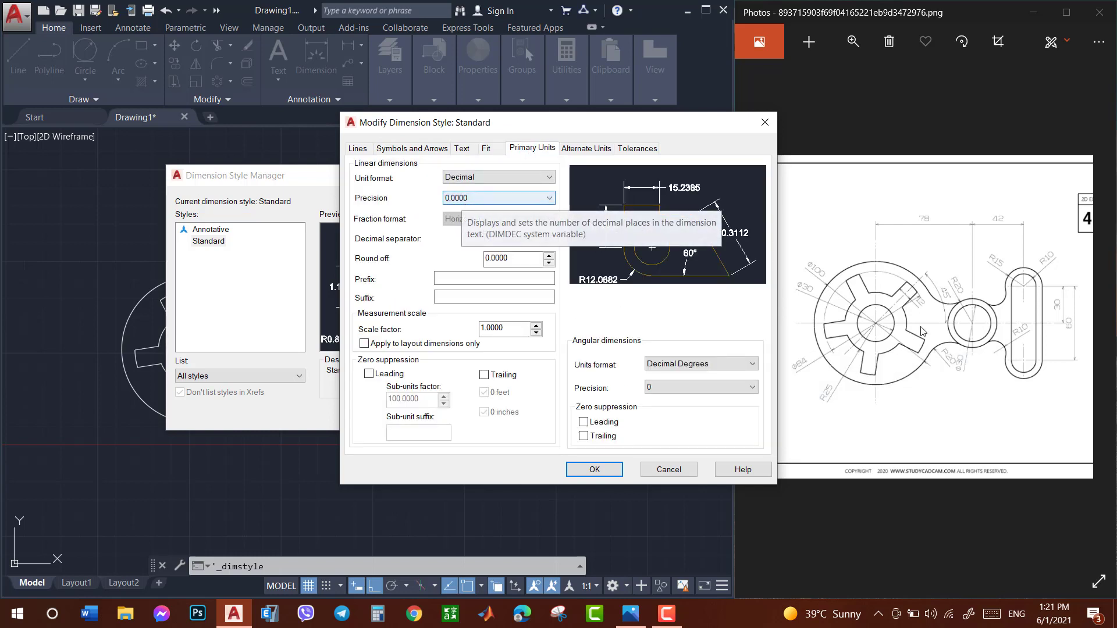
click(501, 198)
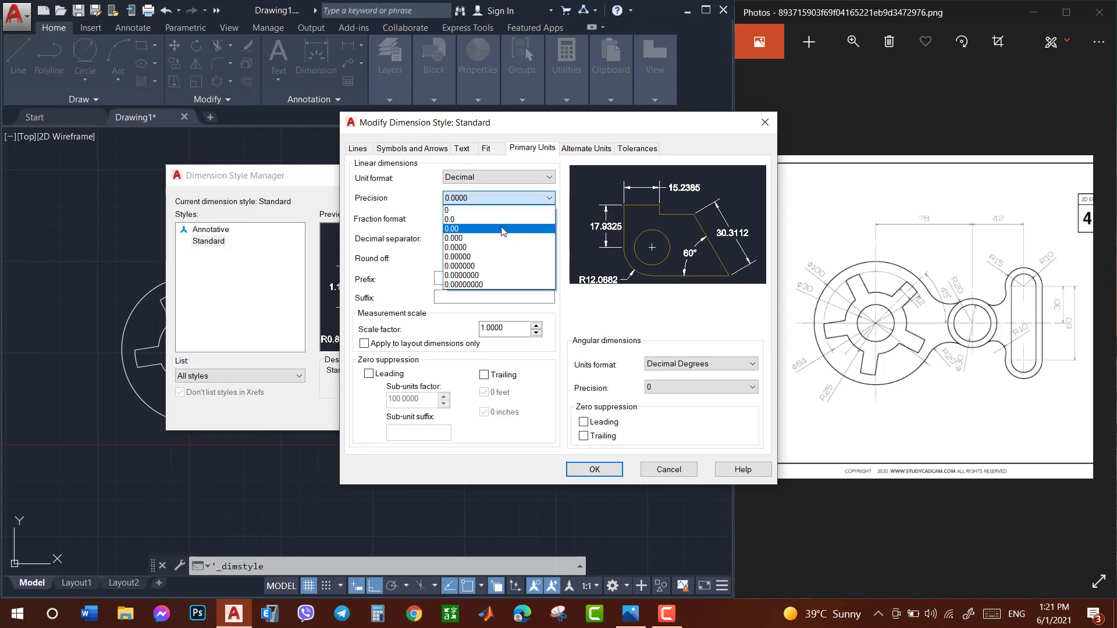
click(499, 210)
click(591, 469)
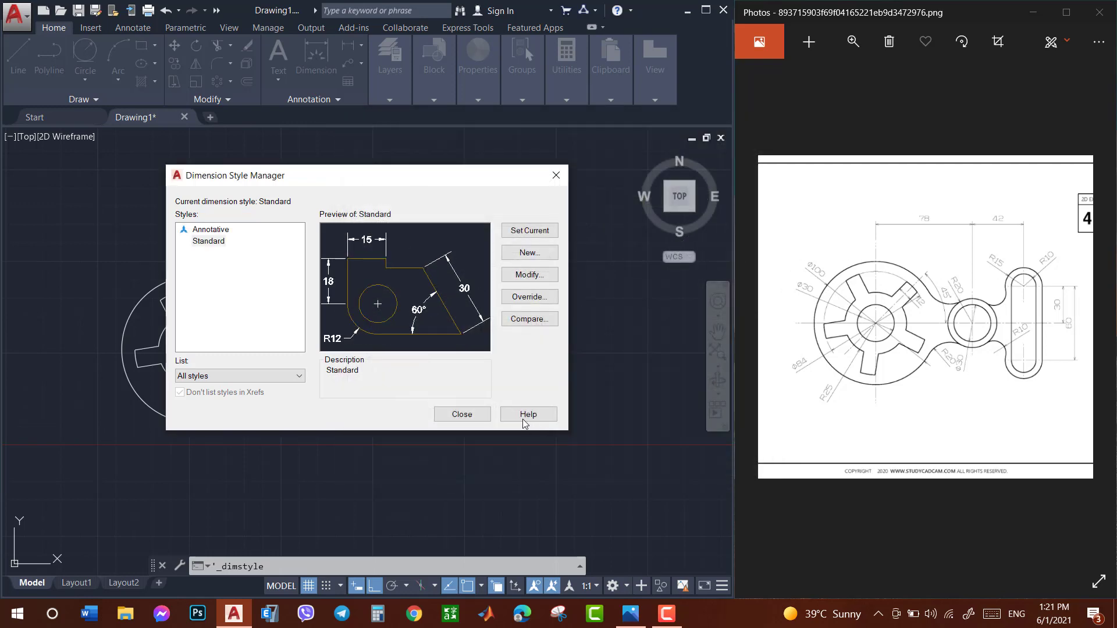
click(461, 415)
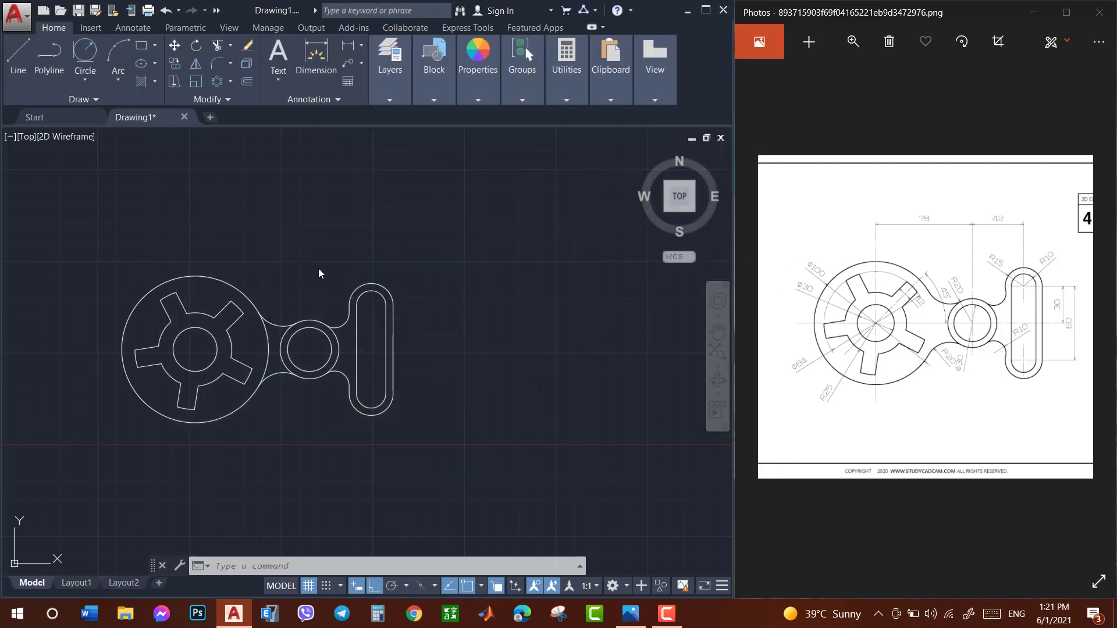
Add horizontal linear dimensions 78 between the hub centres and 42 from the small hub to the slot.
click(326, 55)
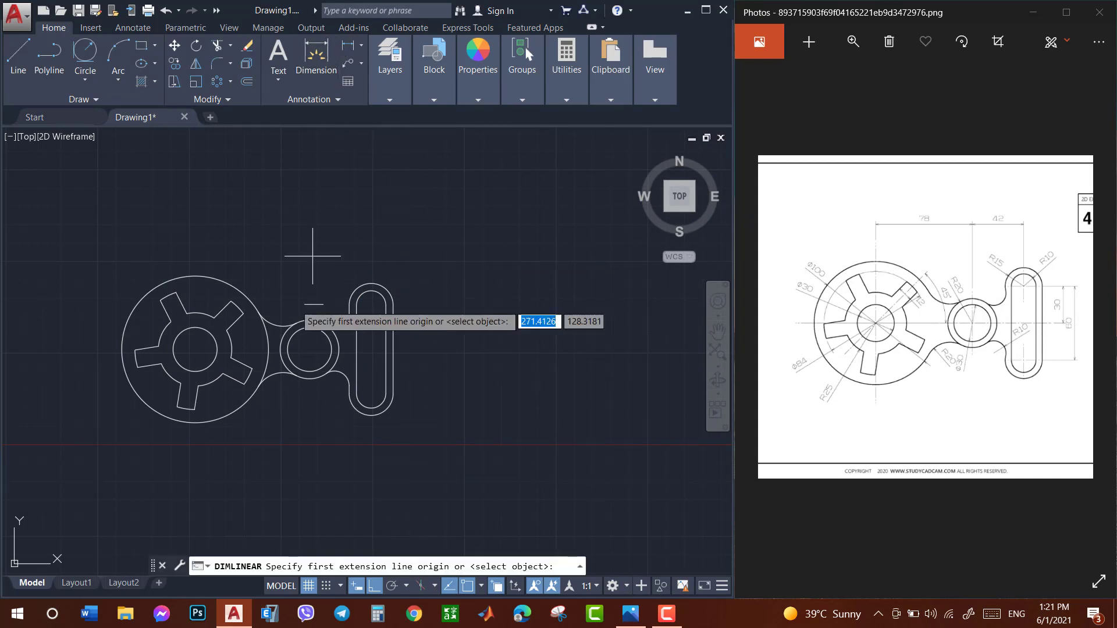
click(195, 349)
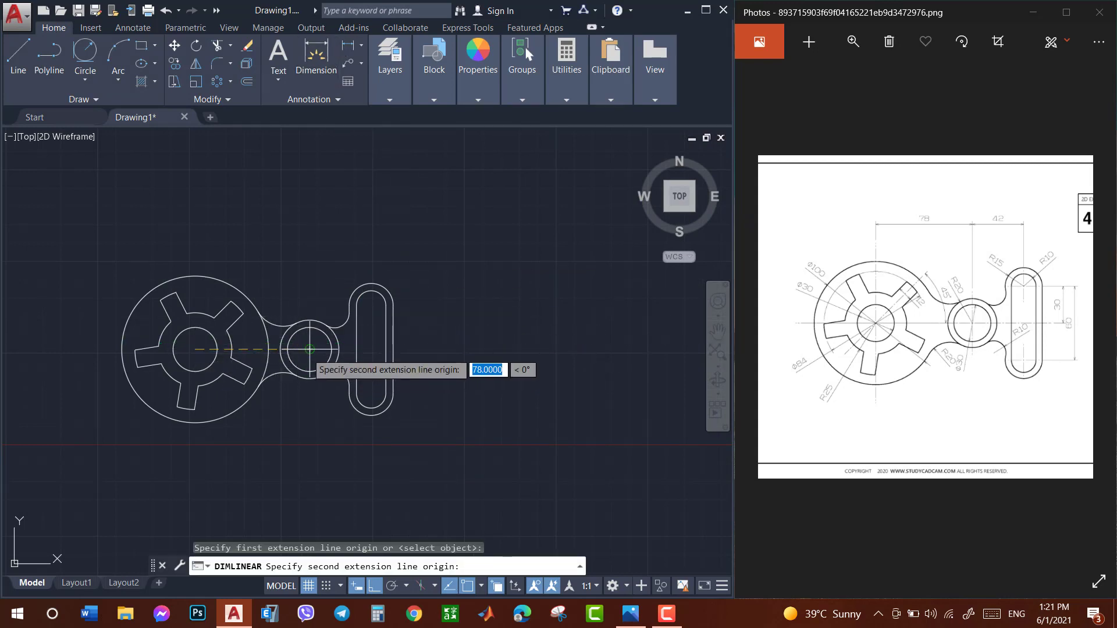
click(309, 348)
click(292, 251)
scroll(250, 251, up, 4)
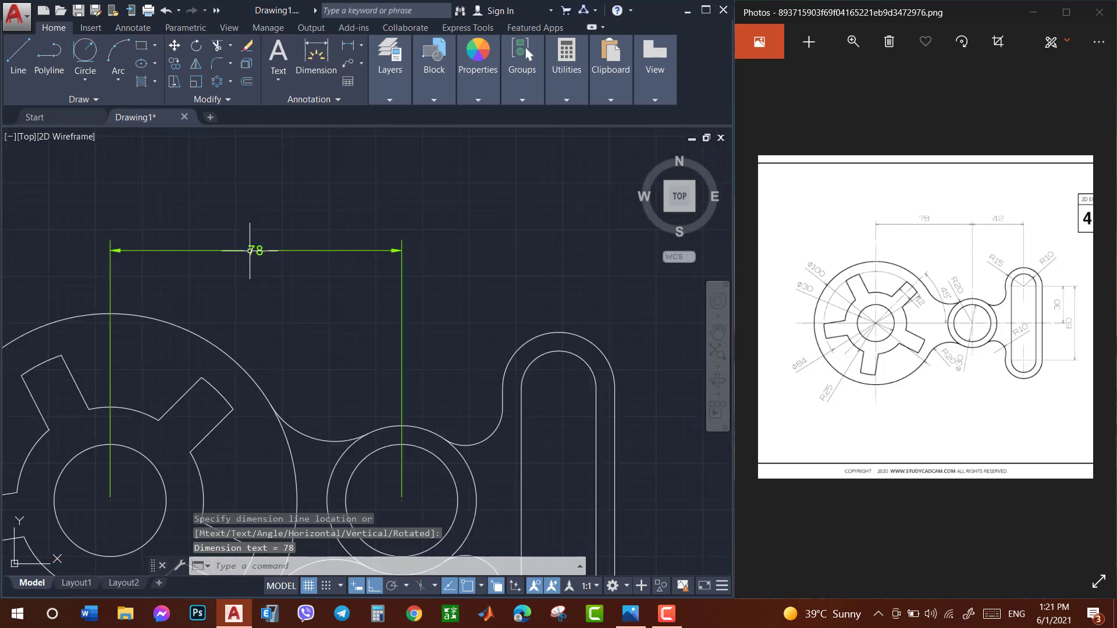
scroll(250, 251, down, 3)
scroll(252, 242, down, 1)
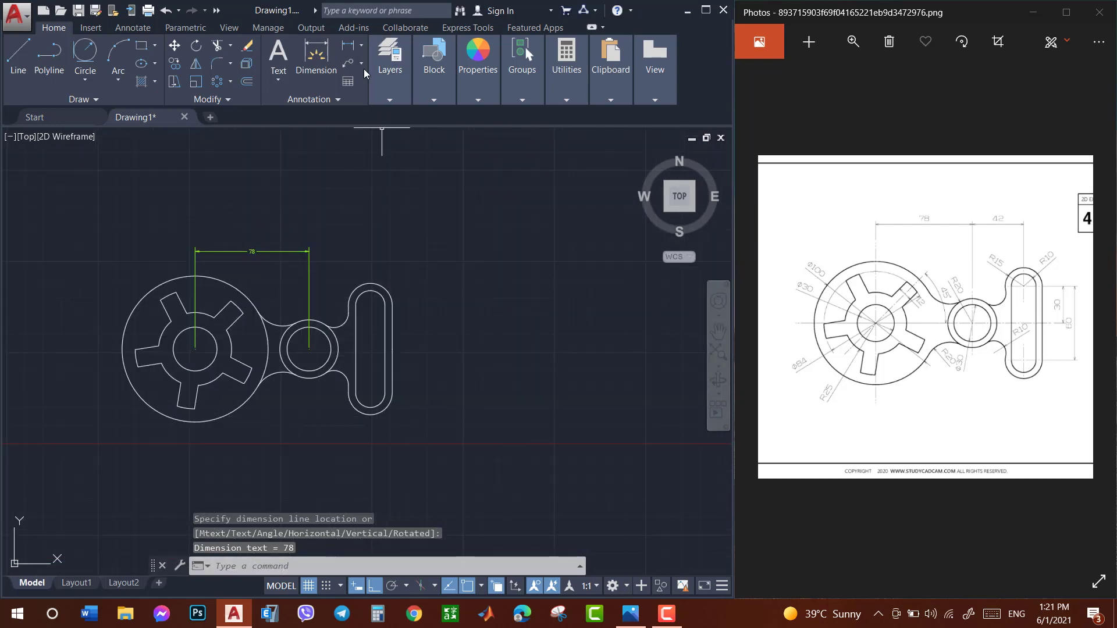
click(349, 54)
click(309, 349)
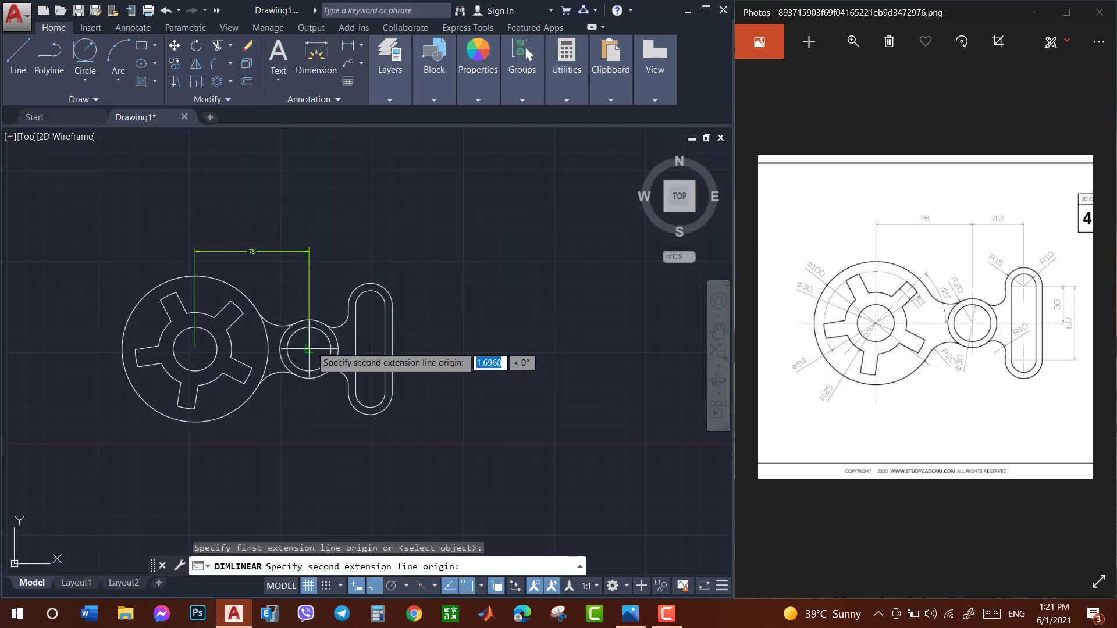
click(371, 303)
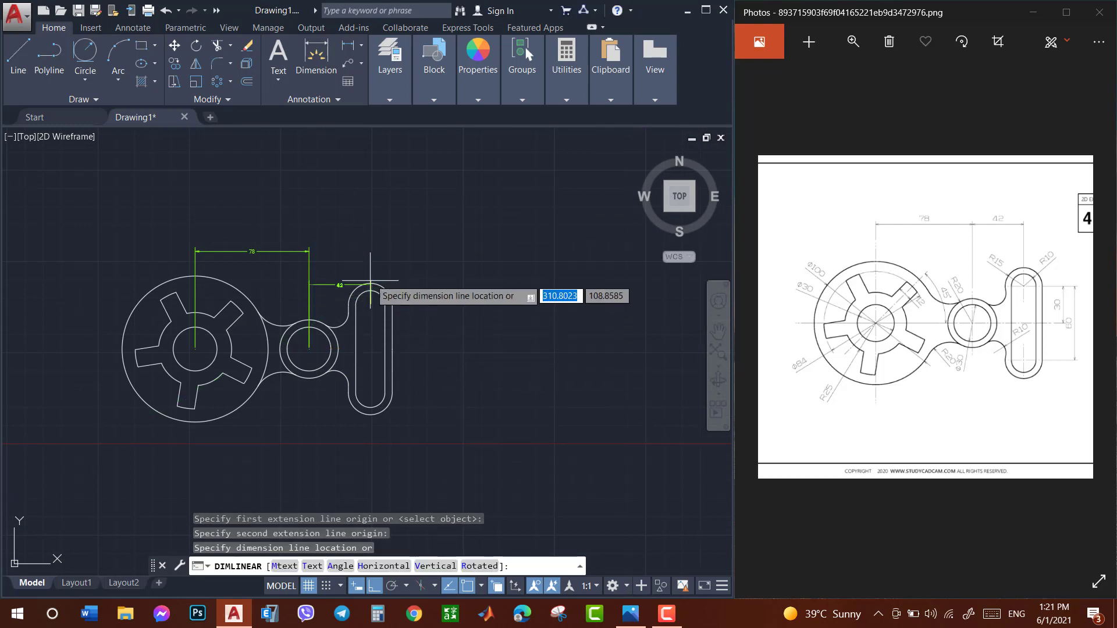
click(309, 252)
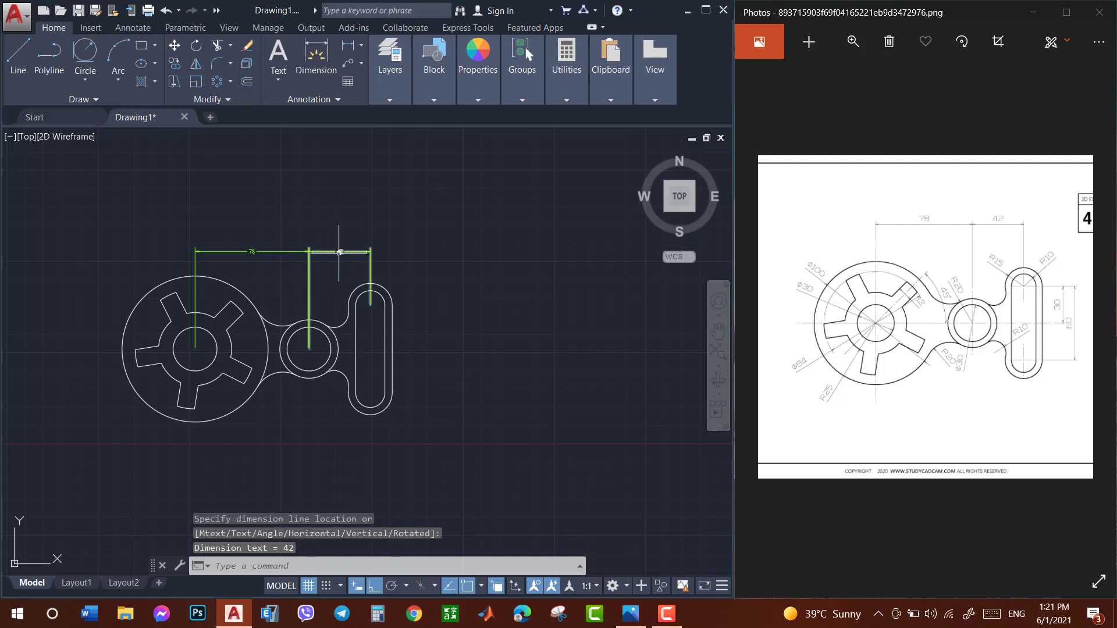
Add vertical dimensions 60 between the slot arc centres and 30 from the upper arc to hub level.
key(Return)
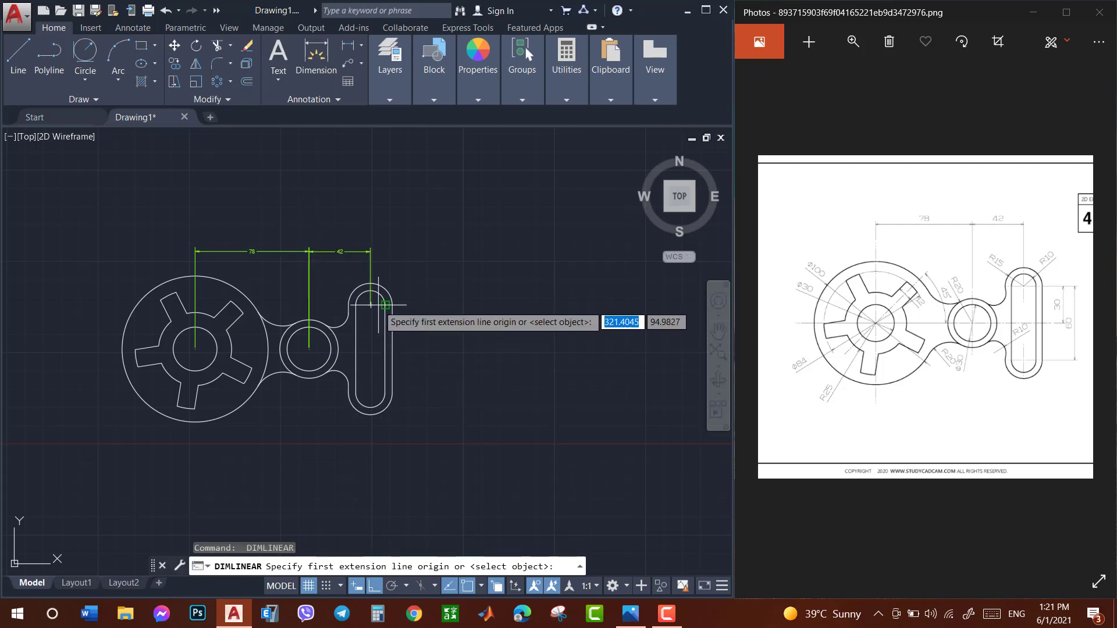
click(370, 303)
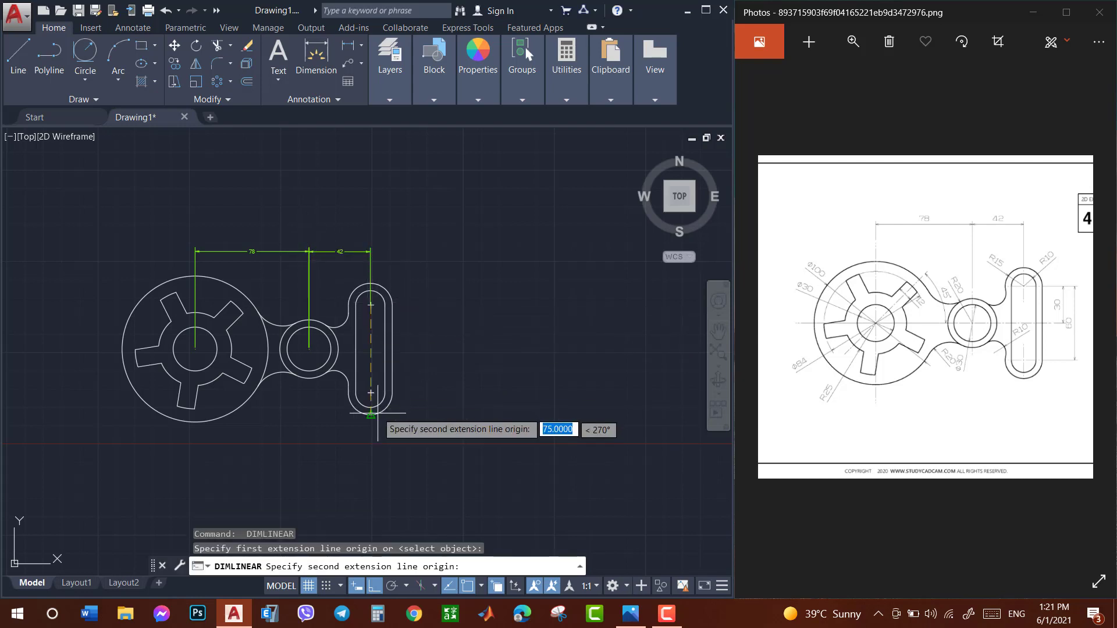
click(371, 392)
scroll(414, 374, up, 5)
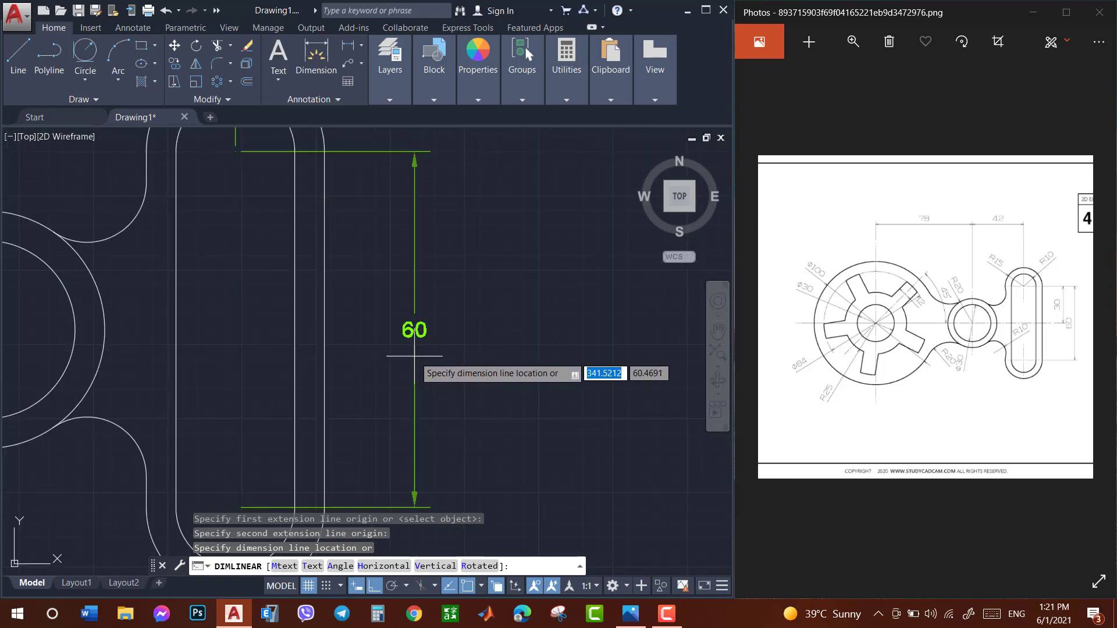
click(414, 356)
scroll(414, 356, down, 3)
scroll(414, 356, down, 2)
key(Return)
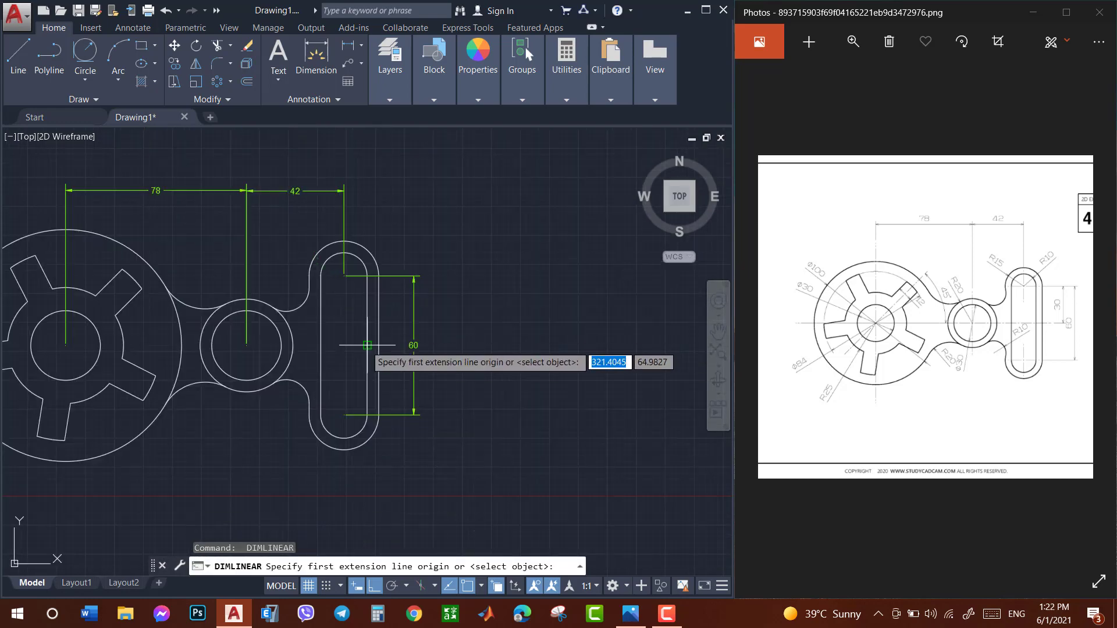
click(367, 346)
click(344, 276)
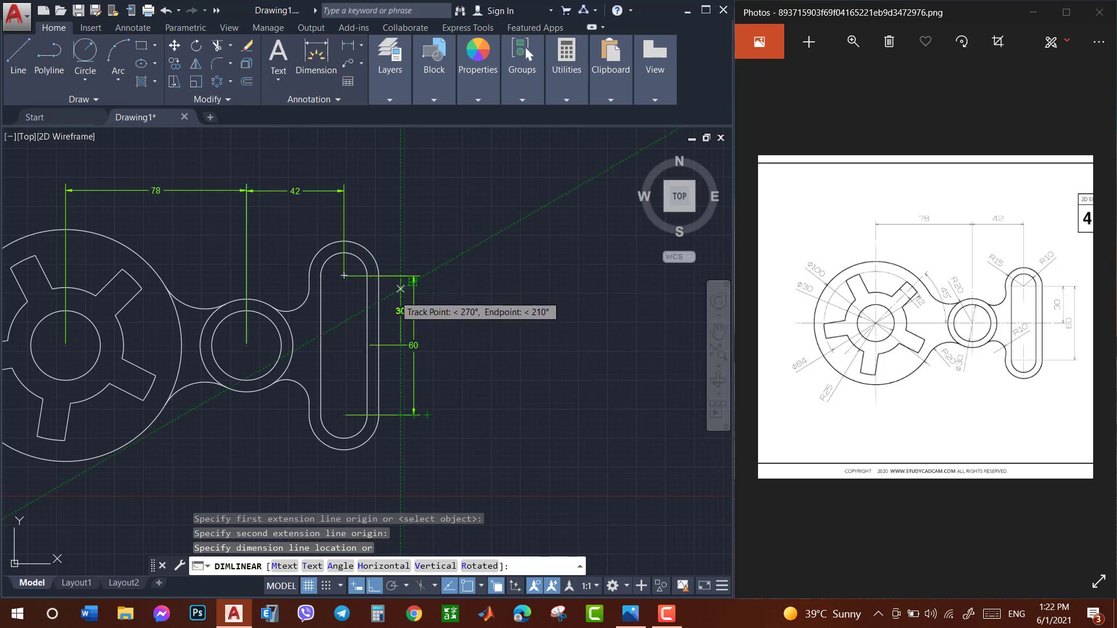
click(400, 288)
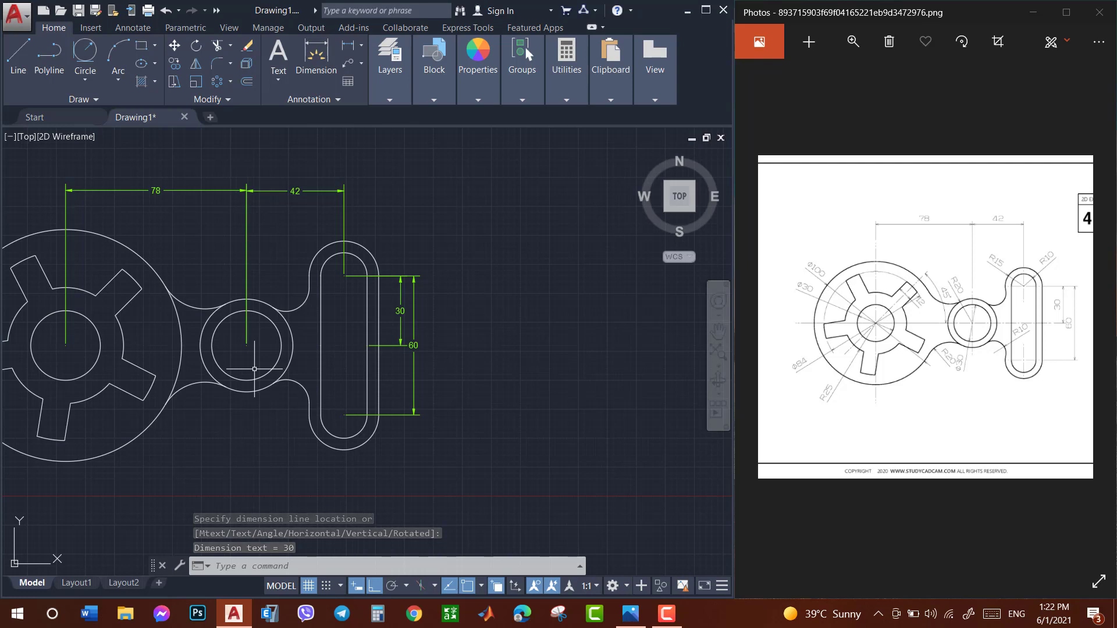
scroll(254, 368, down, 2)
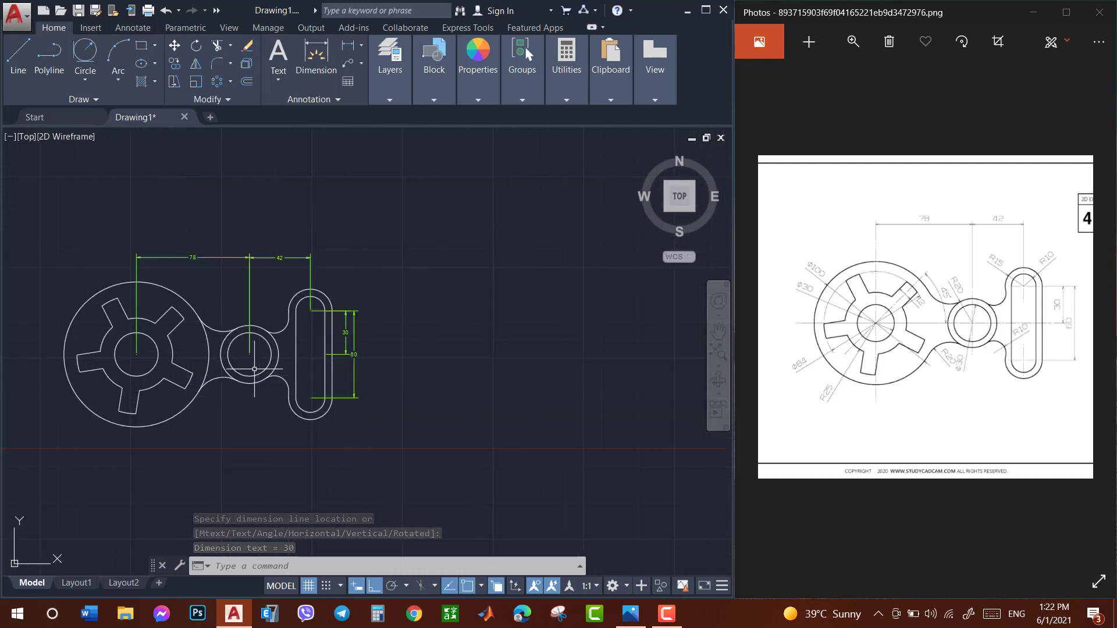
Dimension the slot's lower end with R15 on the outer arc and R10 on the inner arc.
click(361, 48)
click(369, 194)
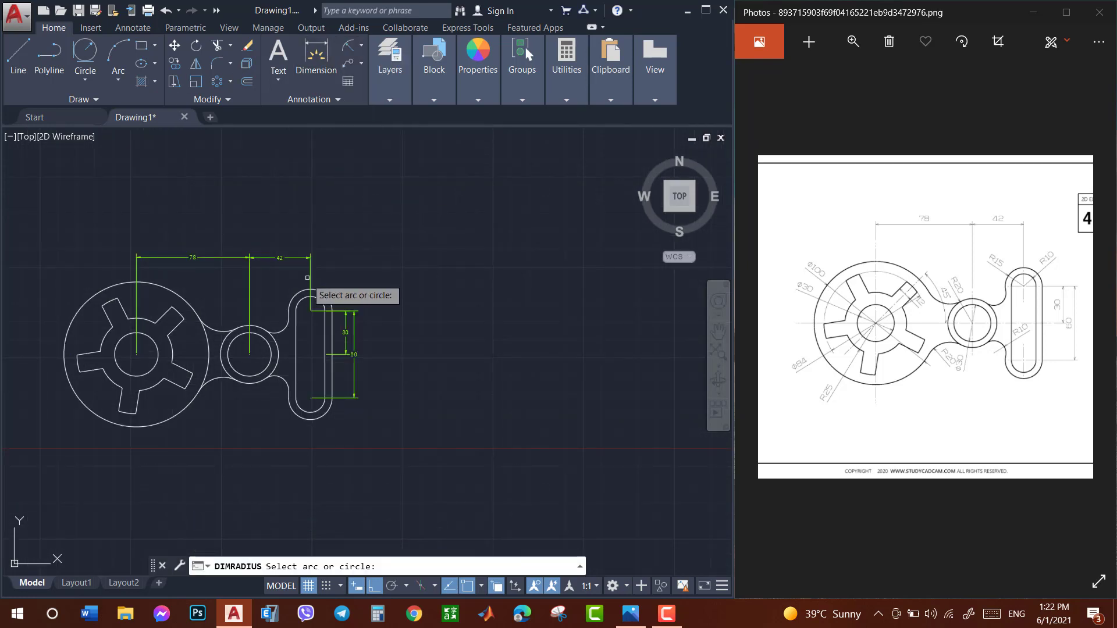
click(320, 417)
scroll(322, 422, up, 4)
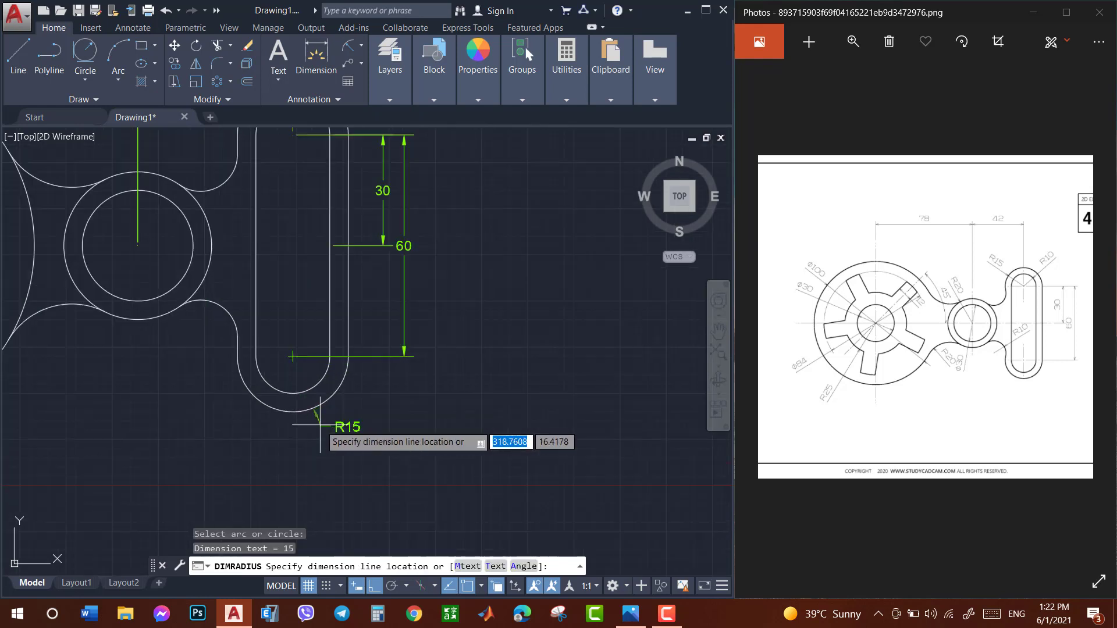
click(331, 426)
key(Return)
click(279, 390)
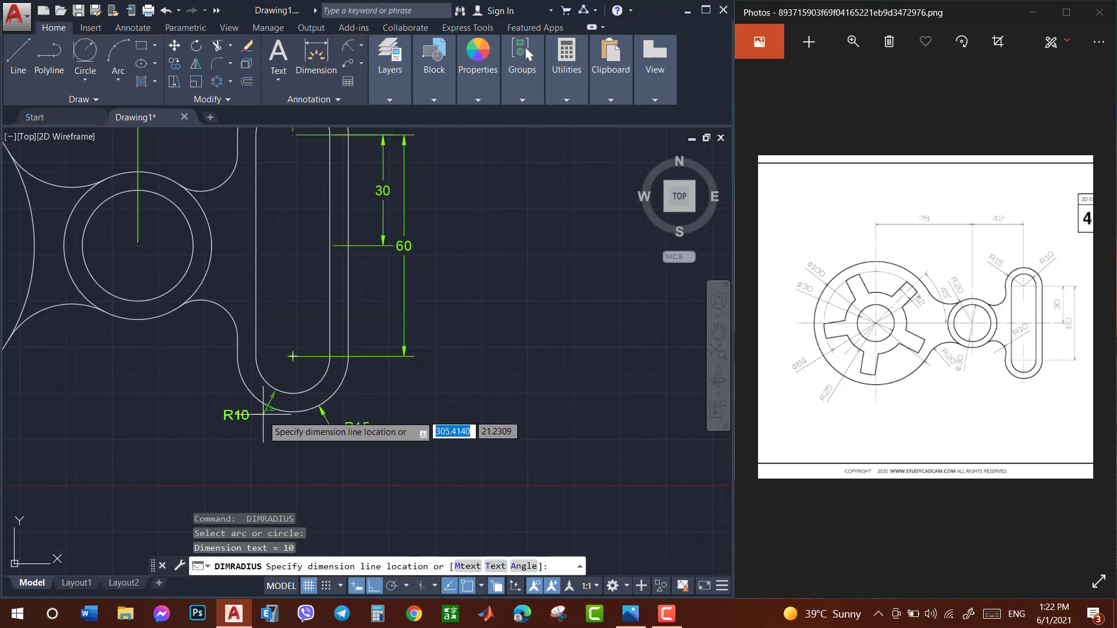
click(259, 423)
Add R10 to the hub-to-slot fillet and R20 and R15 to the second hub's circles.
key(Return)
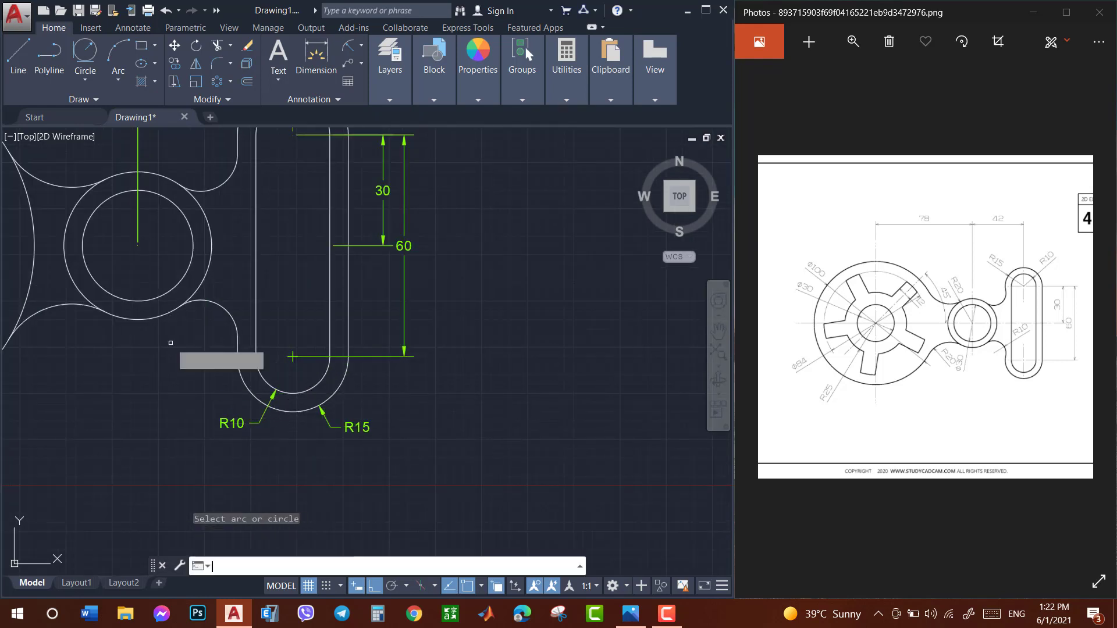
click(203, 303)
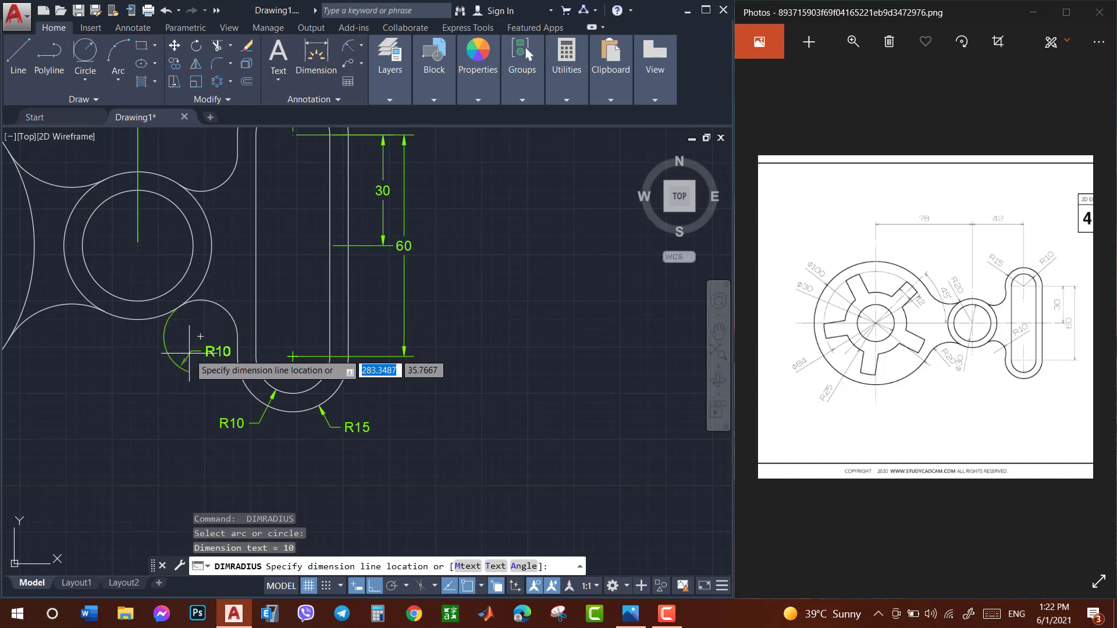
click(199, 335)
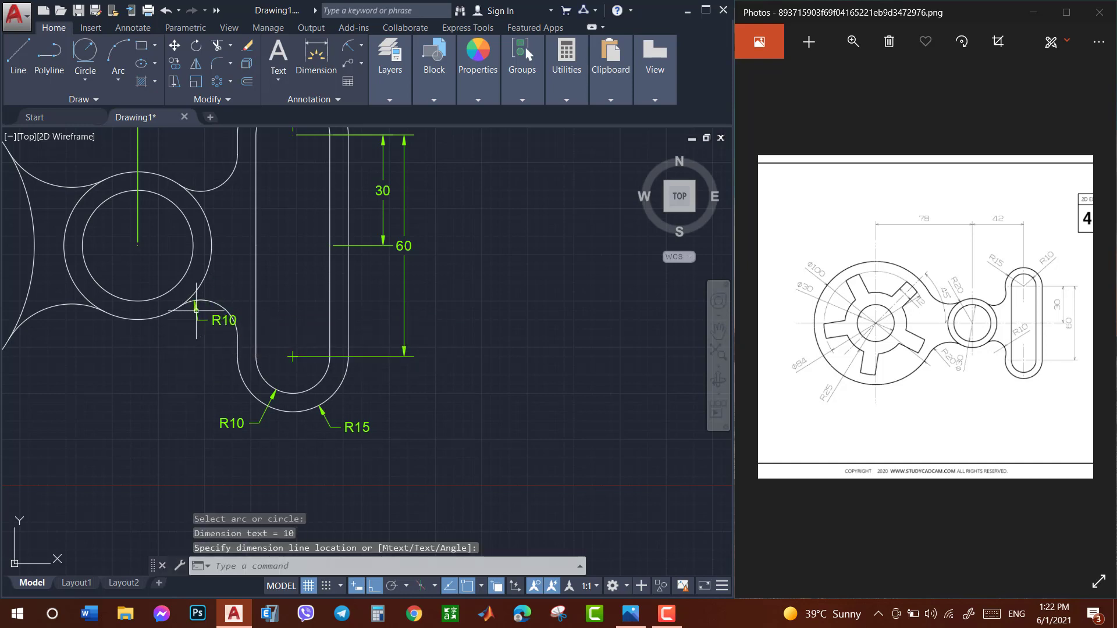
key(Return)
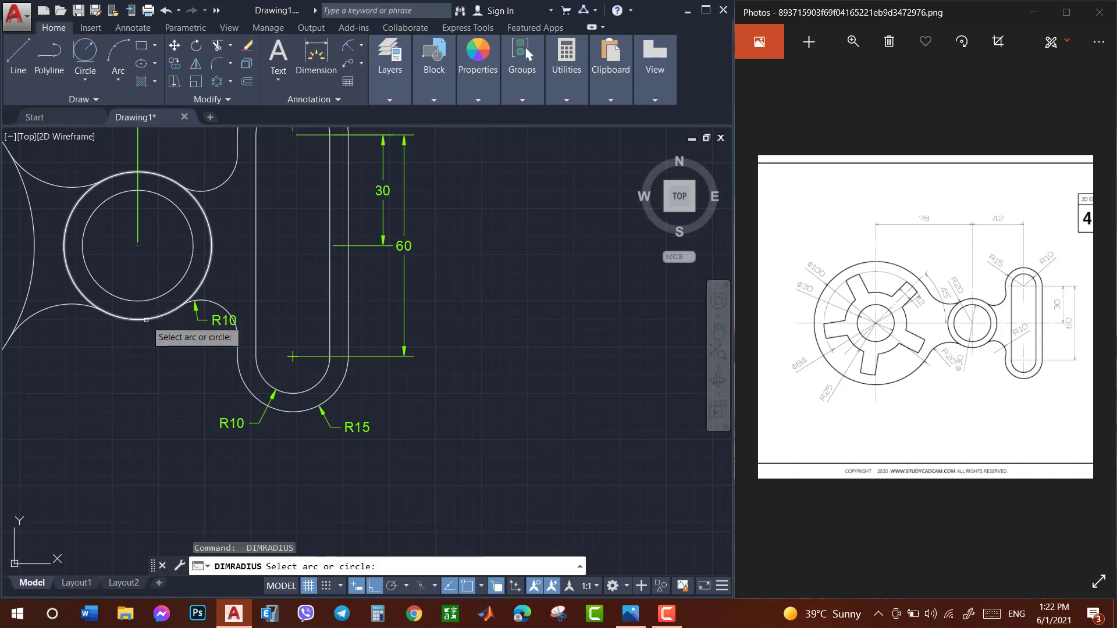
click(155, 318)
click(142, 322)
key(Return)
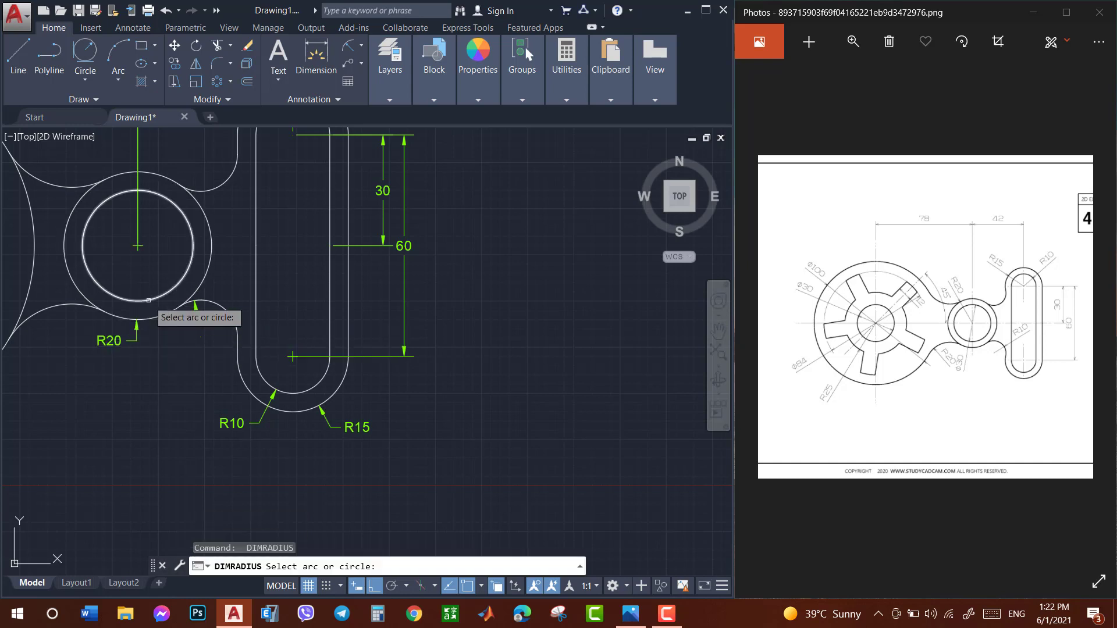
click(148, 300)
scroll(148, 279, down, 5)
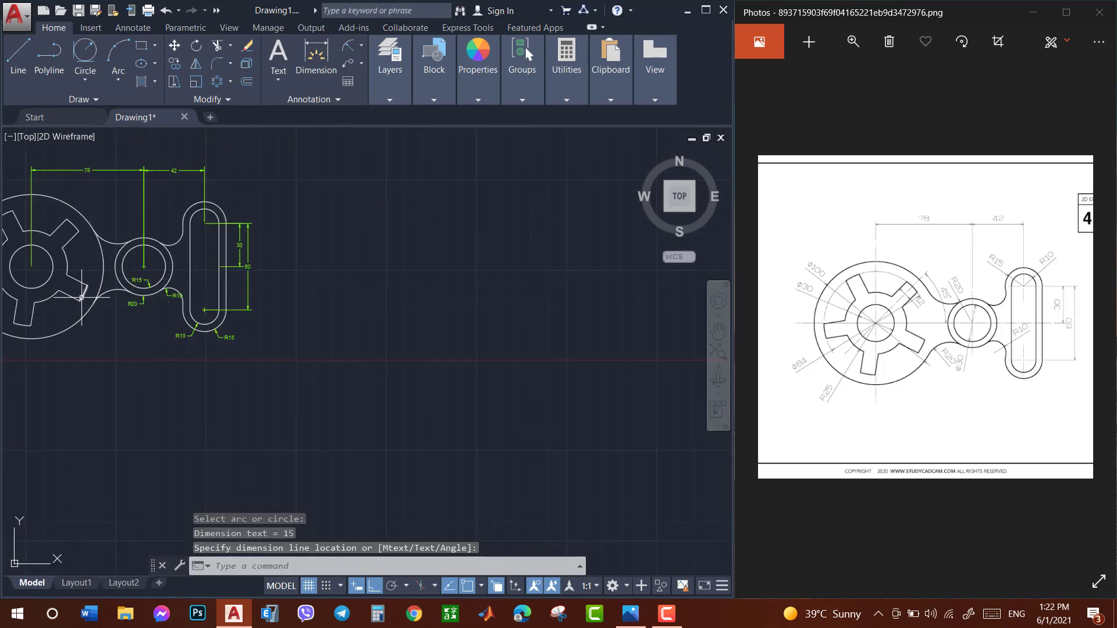
scroll(148, 279, down, 2)
Label the upper fillet R20 and the spoked hub's outer circle R50.
click(717, 332)
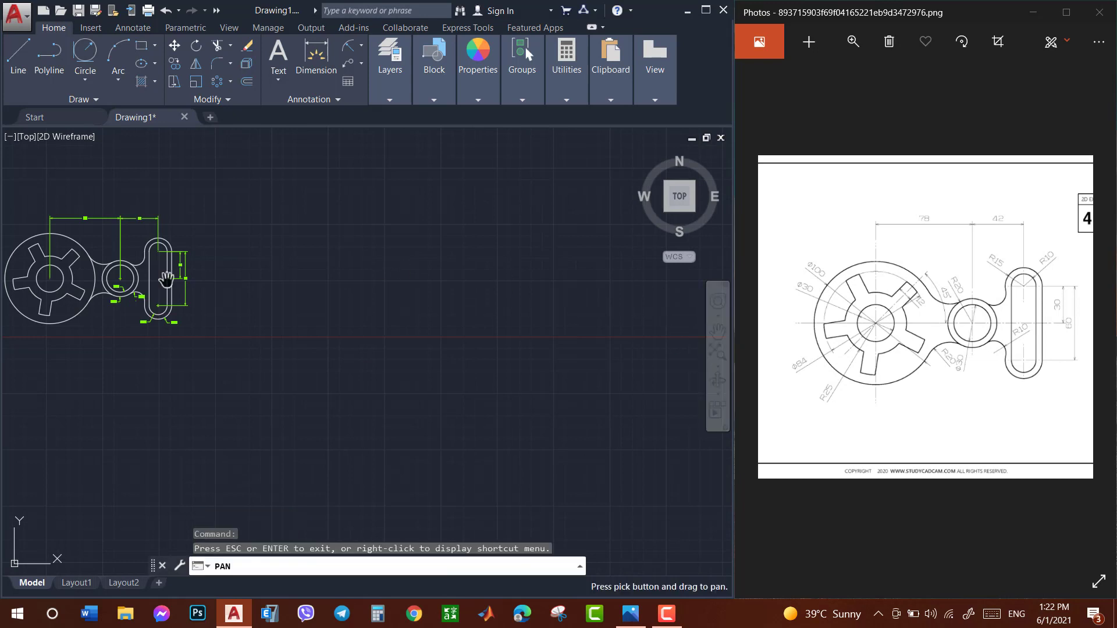
drag(166, 282, 430, 297)
scroll(371, 273, up, 2)
scroll(363, 279, up, 2)
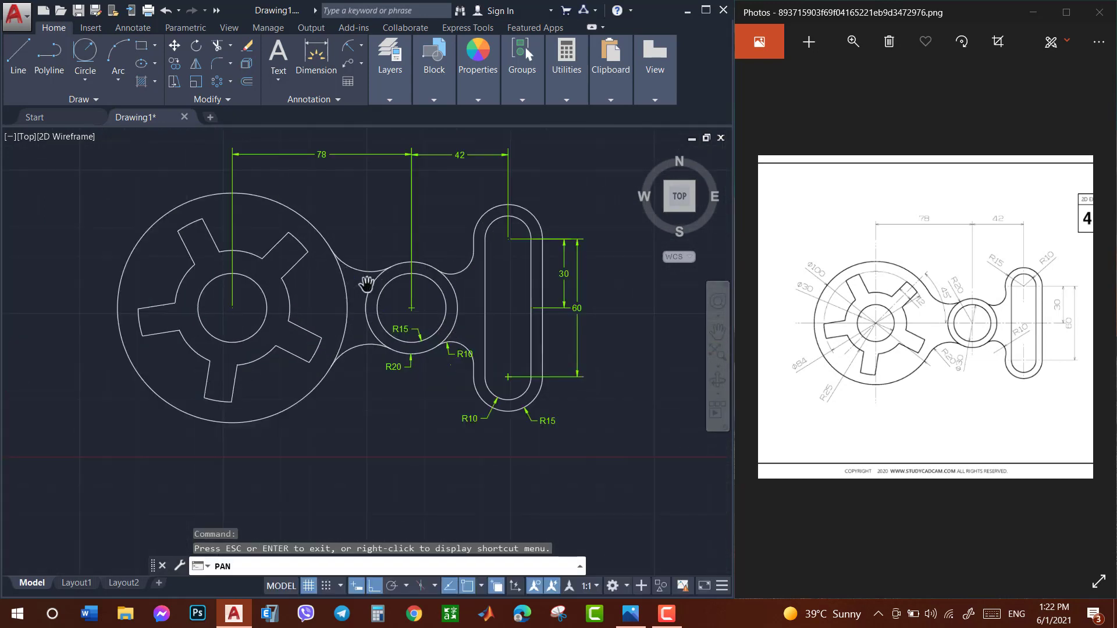
key(Escape)
click(347, 47)
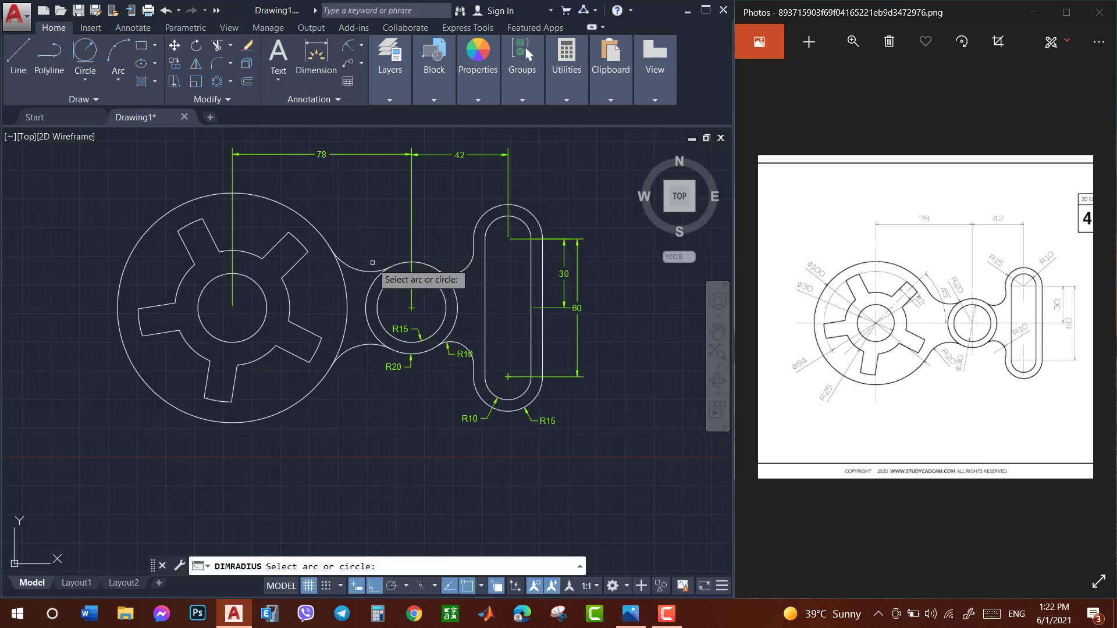
click(356, 269)
click(357, 238)
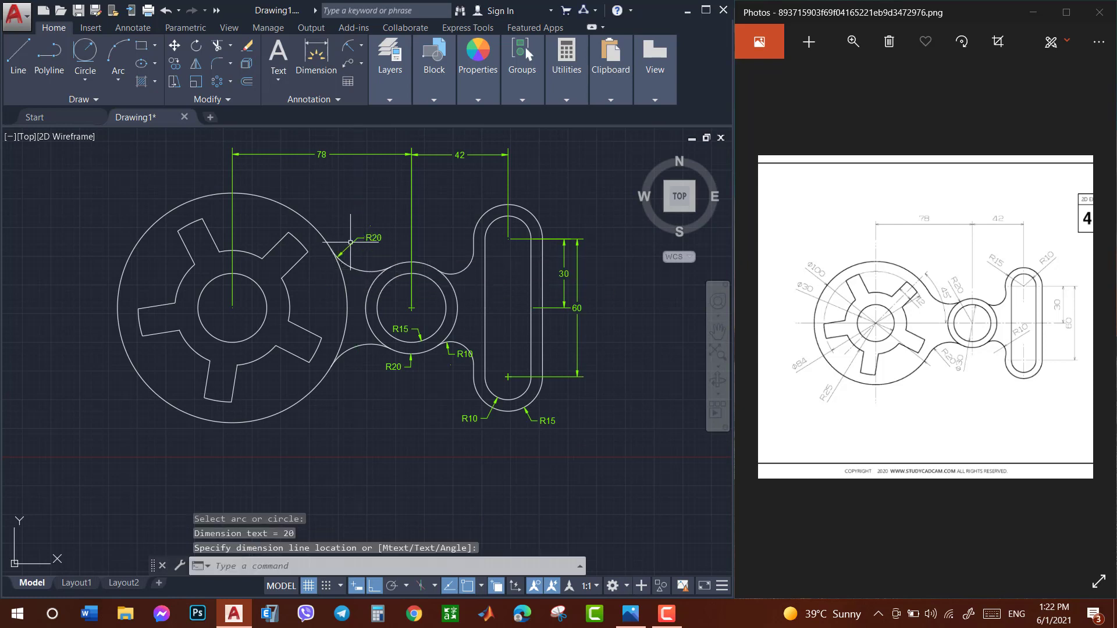
key(Return)
click(301, 216)
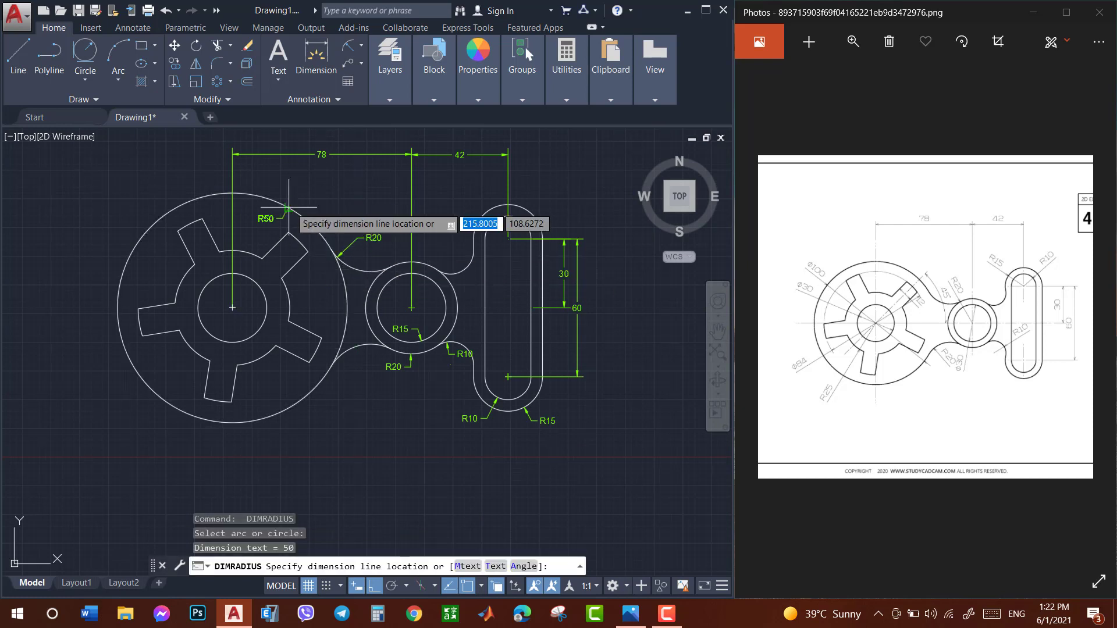
click(314, 189)
Add radius dimensions R41 on the spoke ends, R25 between spokes, and R15 on the inner circle.
key(Return)
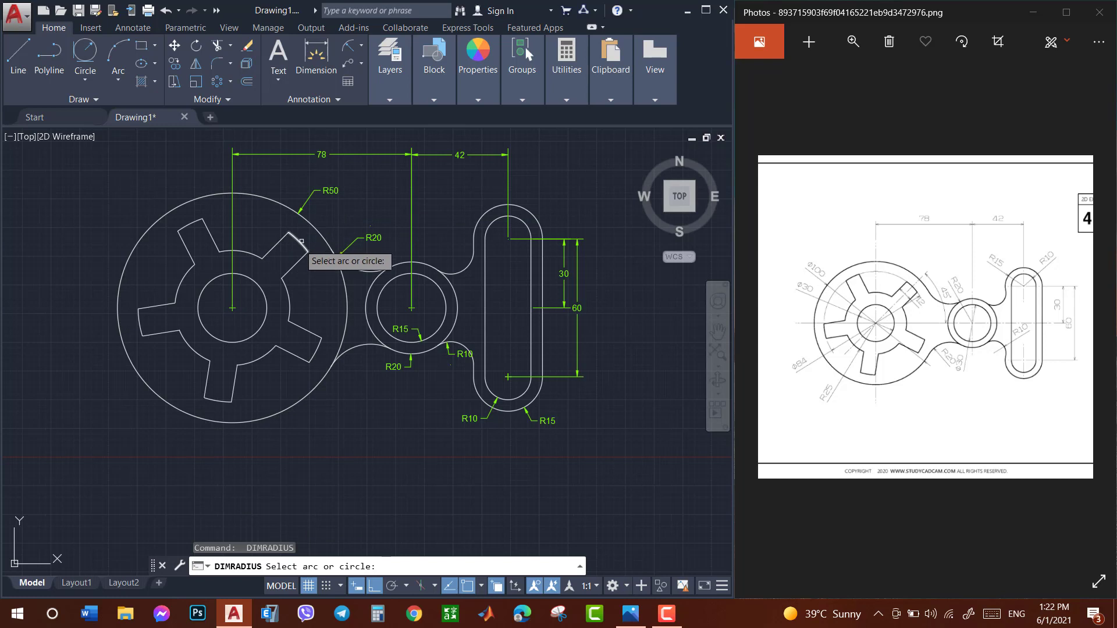
click(140, 317)
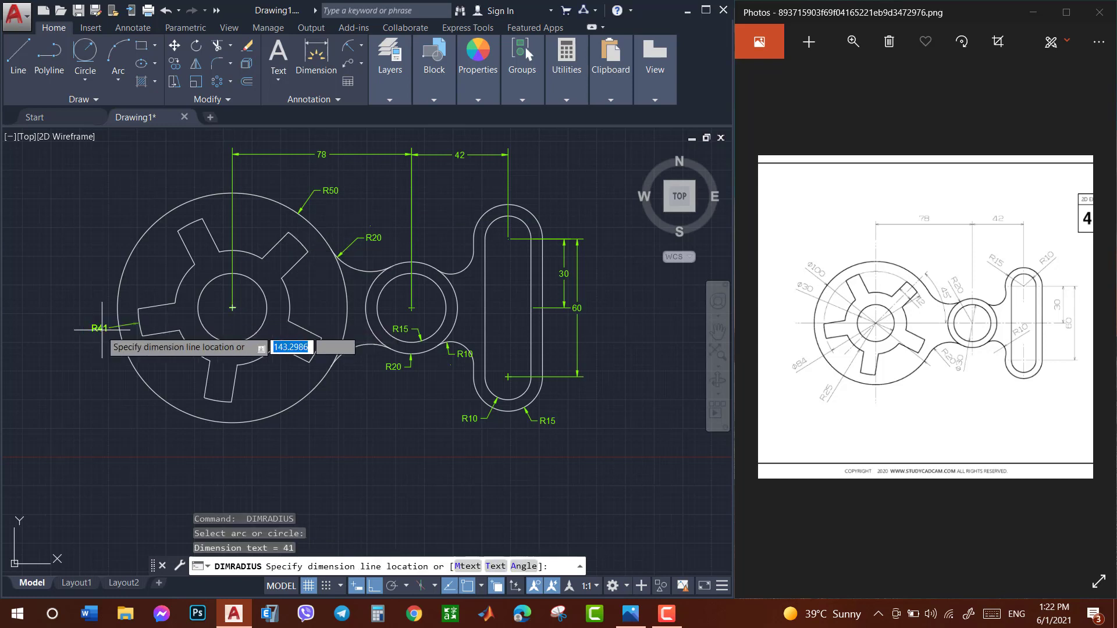
click(81, 309)
key(Return)
click(182, 279)
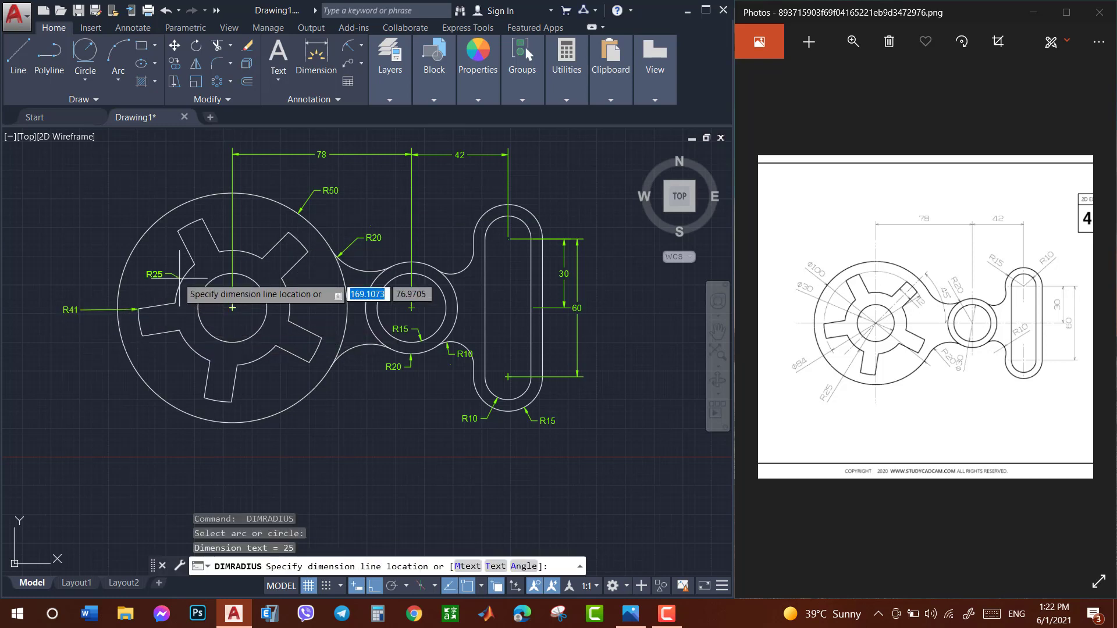
click(169, 267)
key(Return)
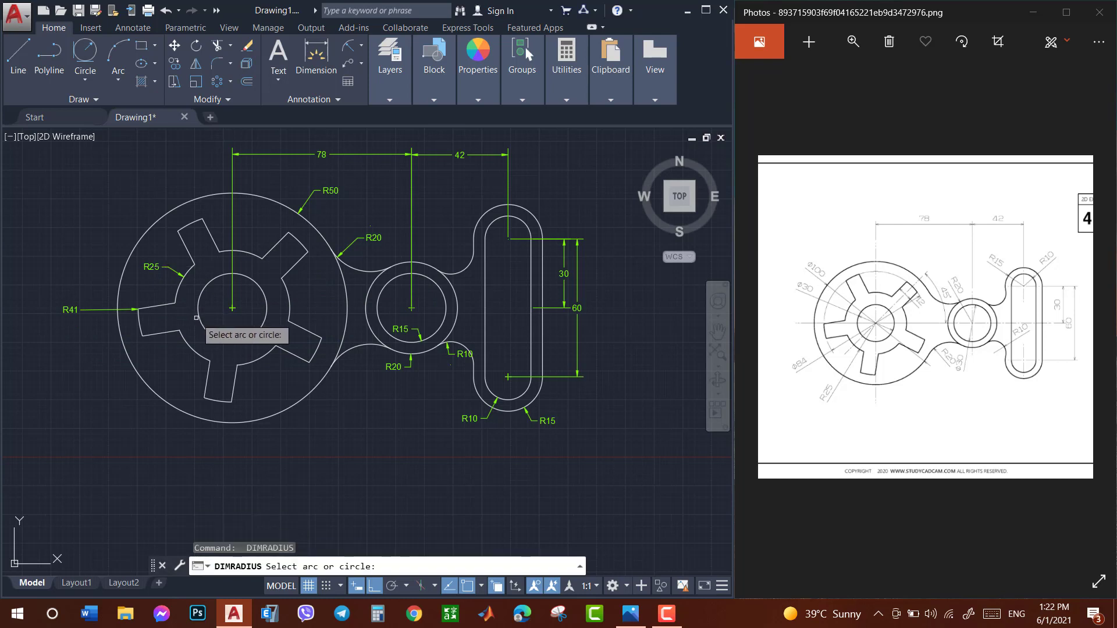
click(196, 318)
click(207, 315)
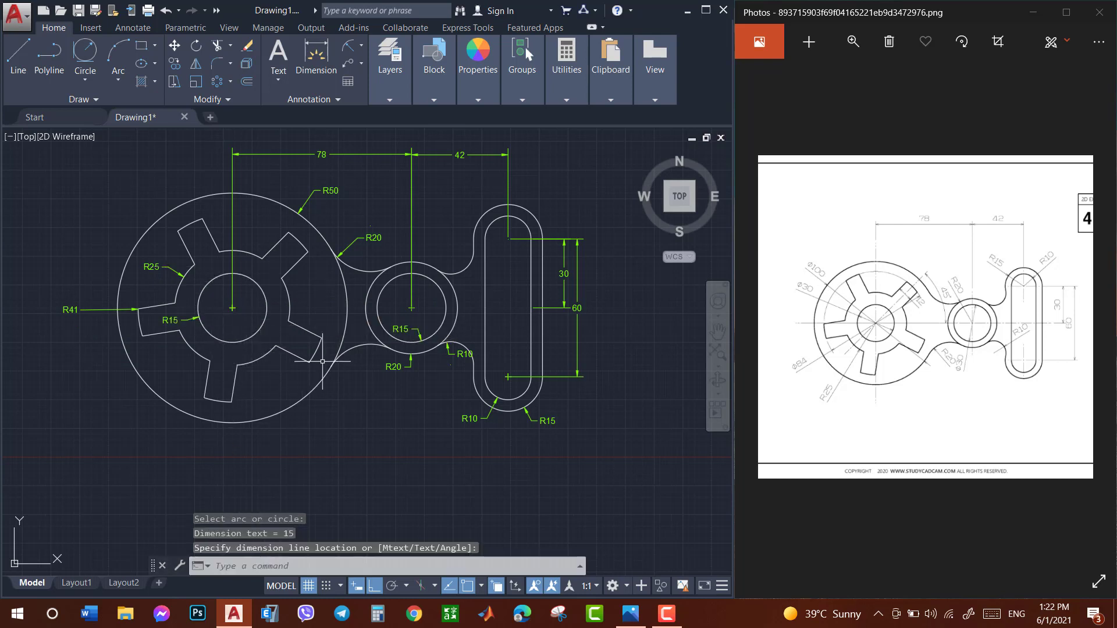
scroll(448, 298, down, 2)
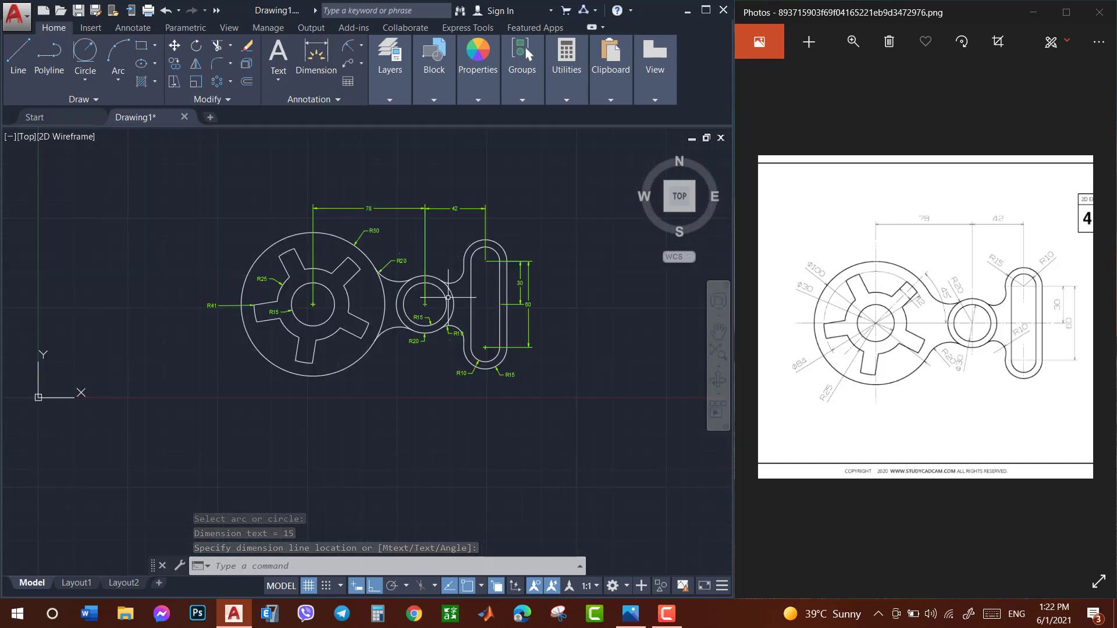
scroll(448, 297, up, 2)
scroll(448, 297, down, 2)
scroll(448, 297, down, 2)
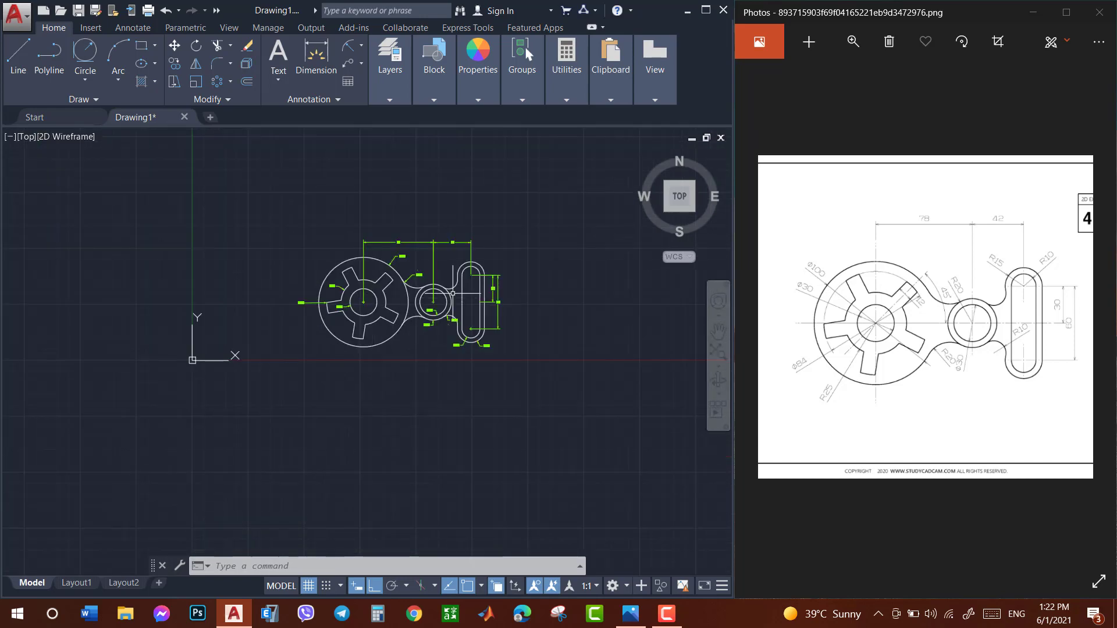
scroll(499, 220, up, 4)
scroll(436, 320, down, 2)
scroll(403, 375, up, 2)
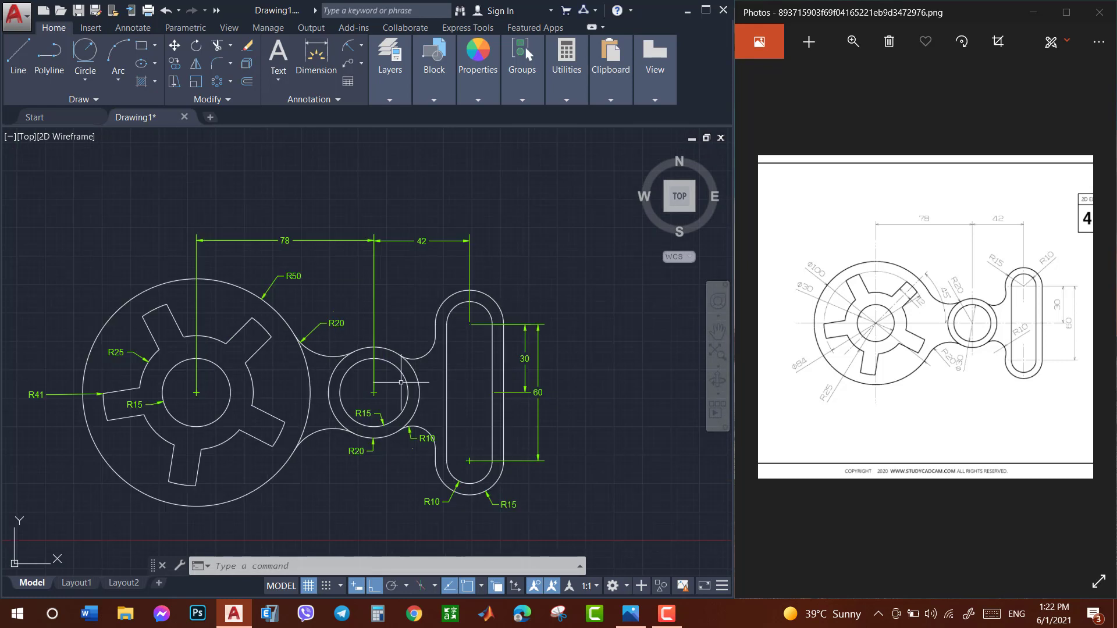